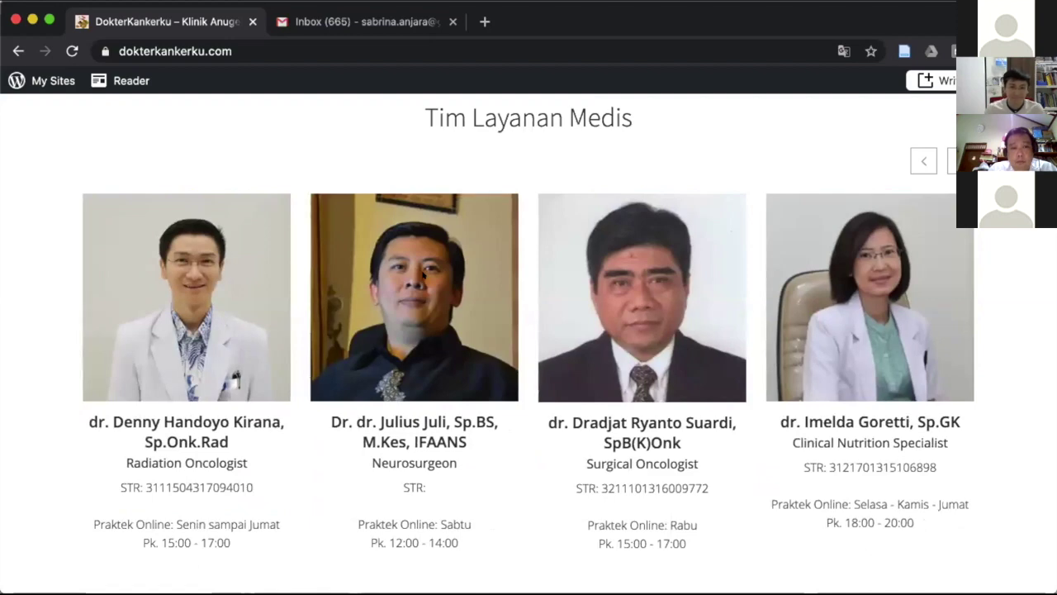
# Review the home page's medical team, webinar series and medical services sections, the site navigation and the online consultation banner.
pyautogui.scroll(2, 422, 276)
pyautogui.scroll(-2, 325, 179)
pyautogui.scroll(1, 324, 179)
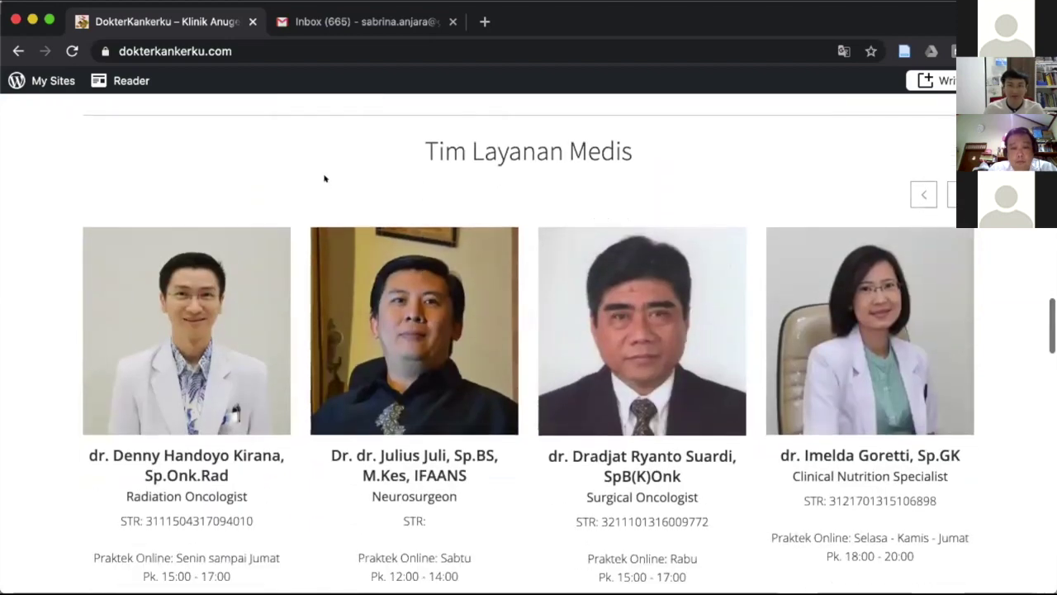
pyautogui.scroll(10, 325, 179)
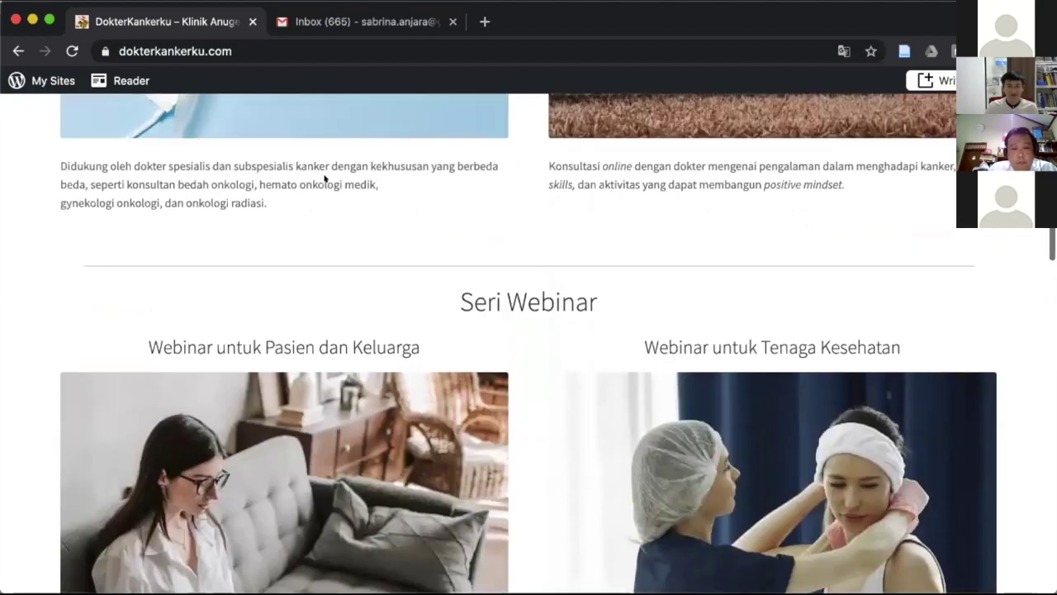
pyautogui.scroll(10, 325, 179)
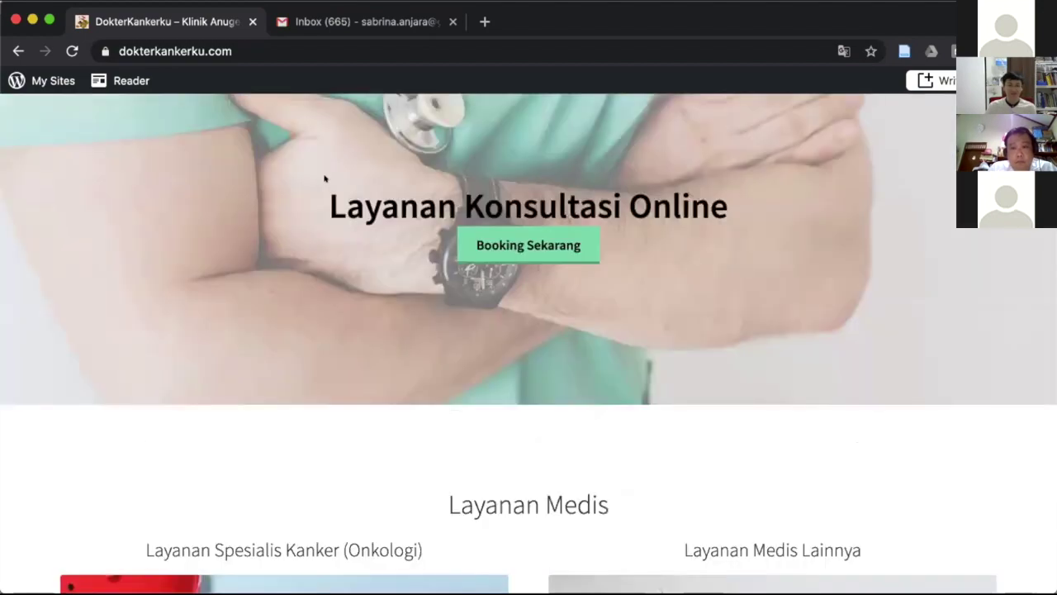
pyautogui.scroll(5, 325, 178)
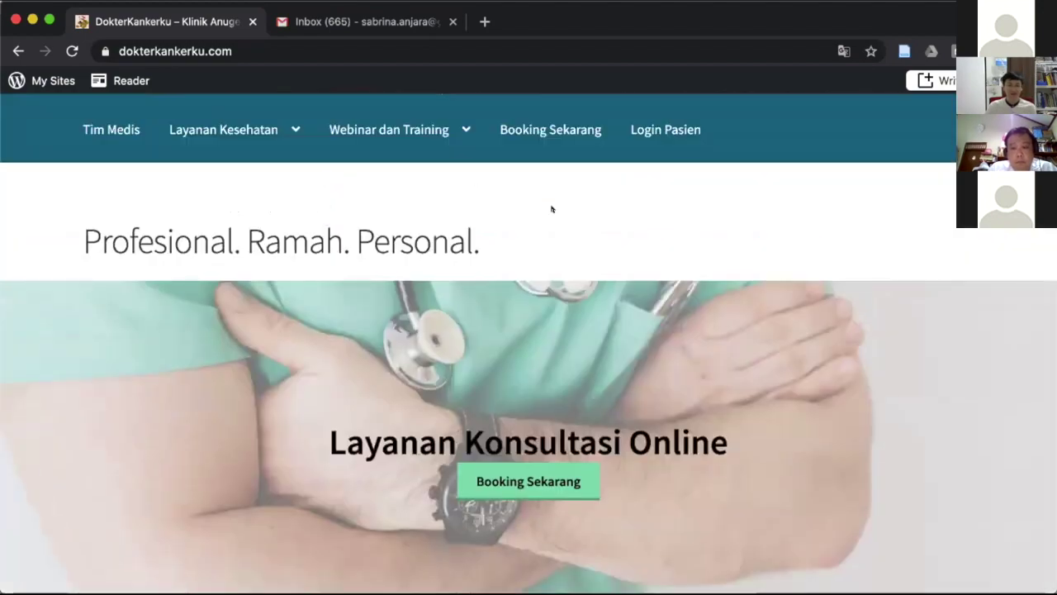
pyautogui.scroll(2, 551, 209)
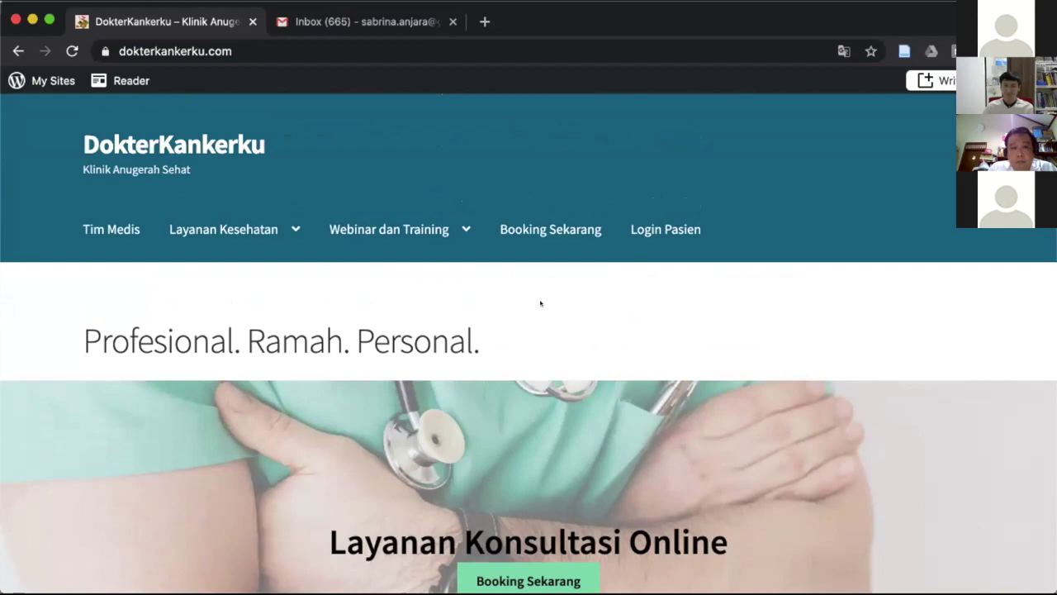
pyautogui.scroll(-1, 541, 303)
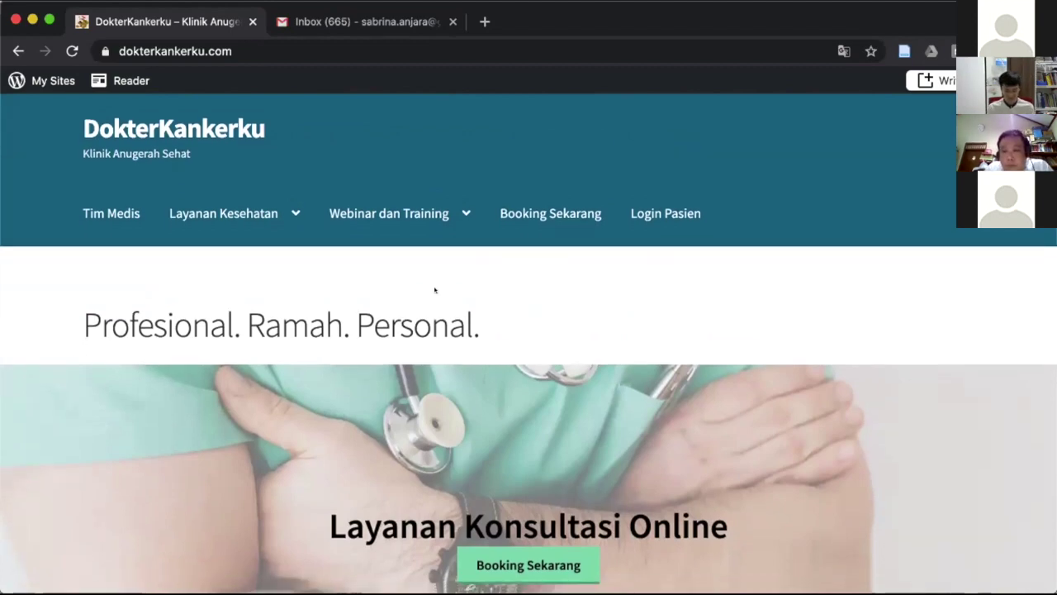
pyautogui.scroll(-1, 423, 290)
pyautogui.scroll(-3, 423, 290)
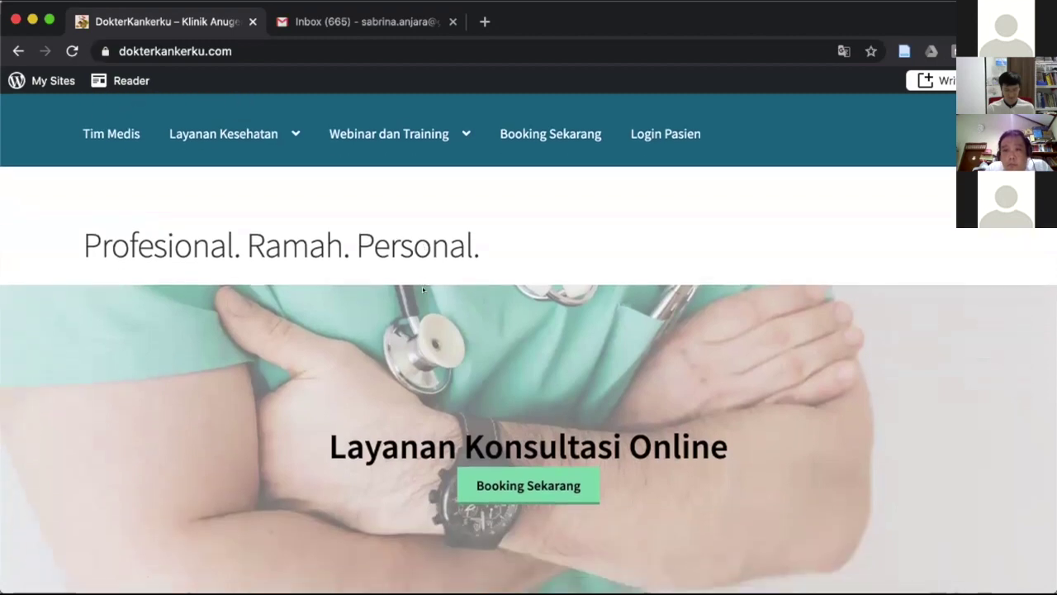
pyautogui.scroll(3, 422, 288)
pyautogui.scroll(-1, 648, 353)
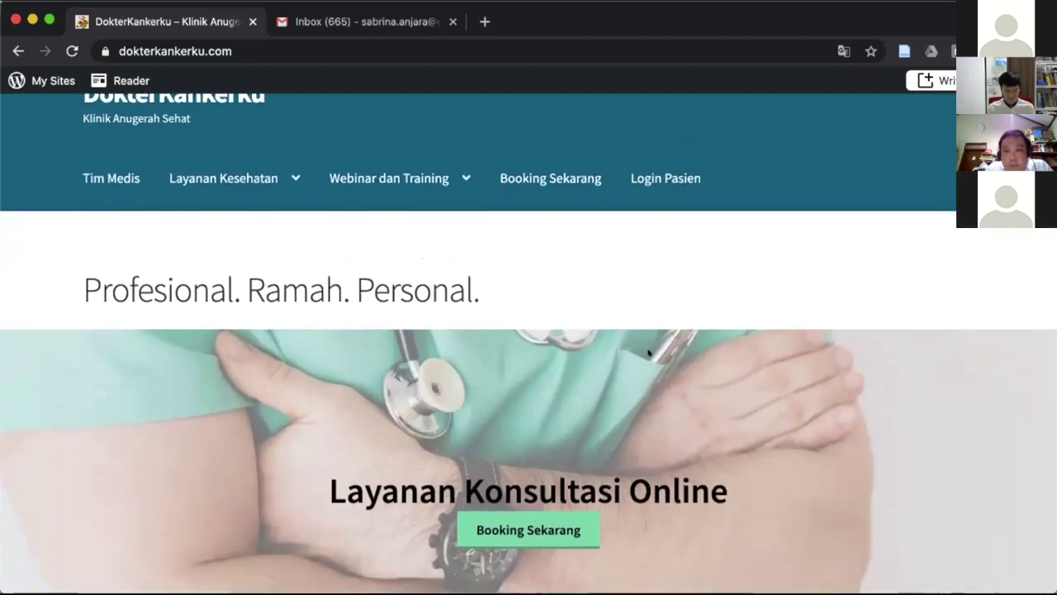
pyautogui.scroll(-3, 648, 353)
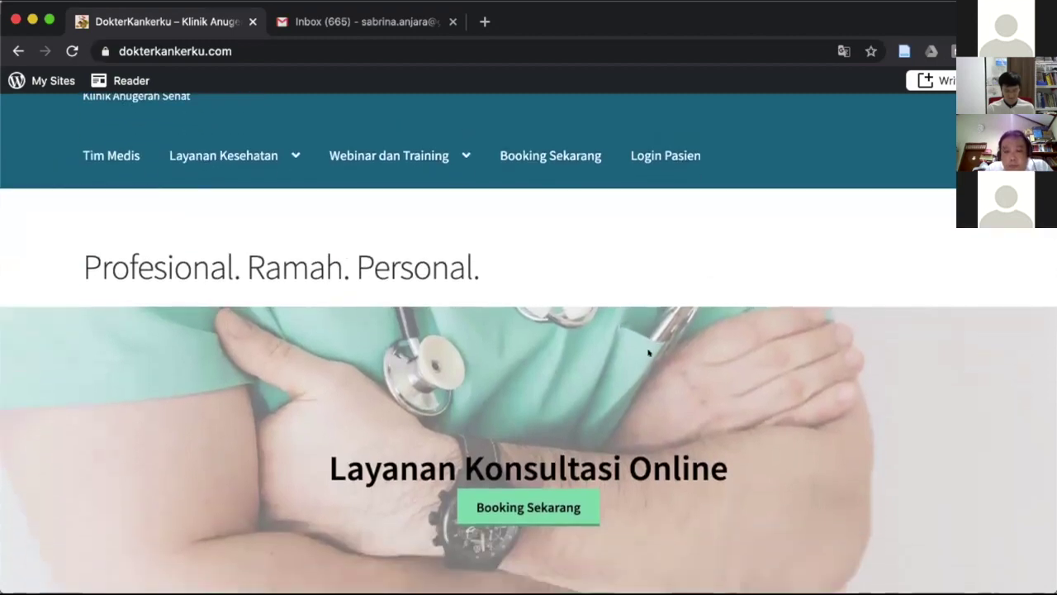
pyautogui.scroll(-3, 649, 353)
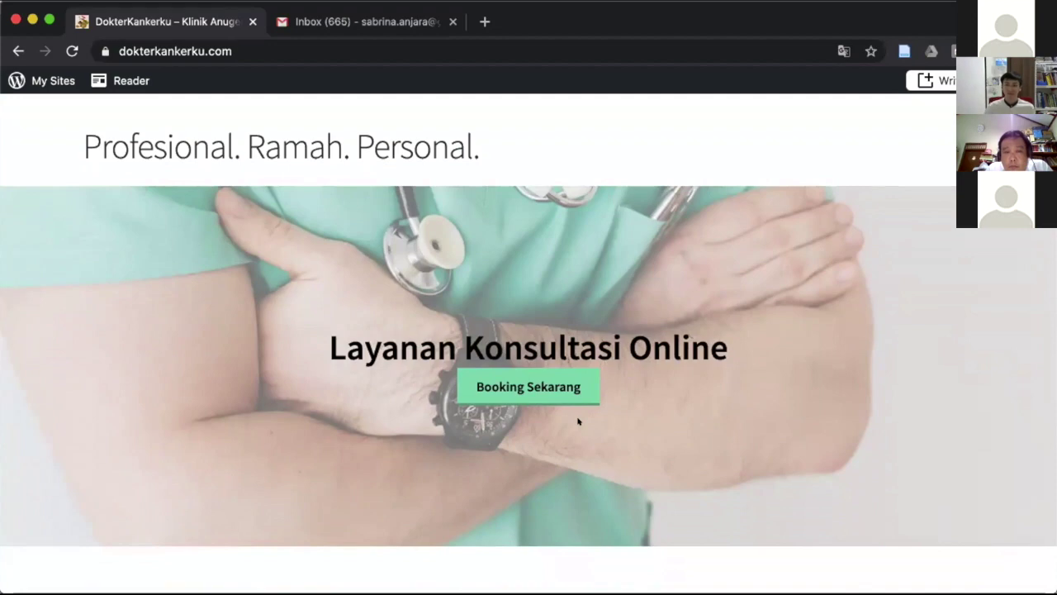
# Open the online consultation booking form and bring its service selection fields into view.
pyautogui.click(533, 374)
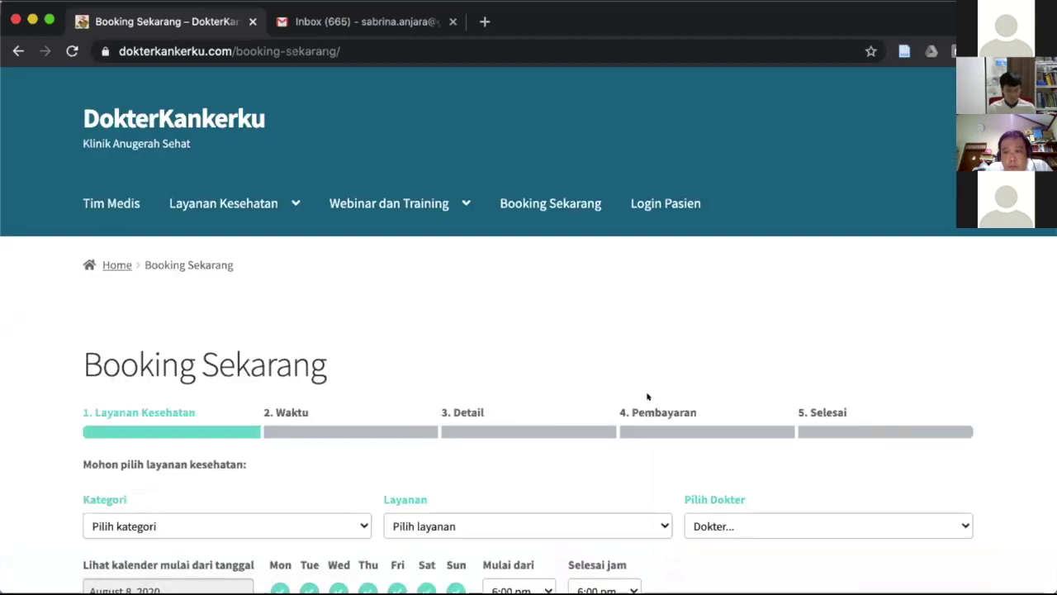
pyautogui.scroll(-1, 648, 396)
pyautogui.scroll(-3, 648, 397)
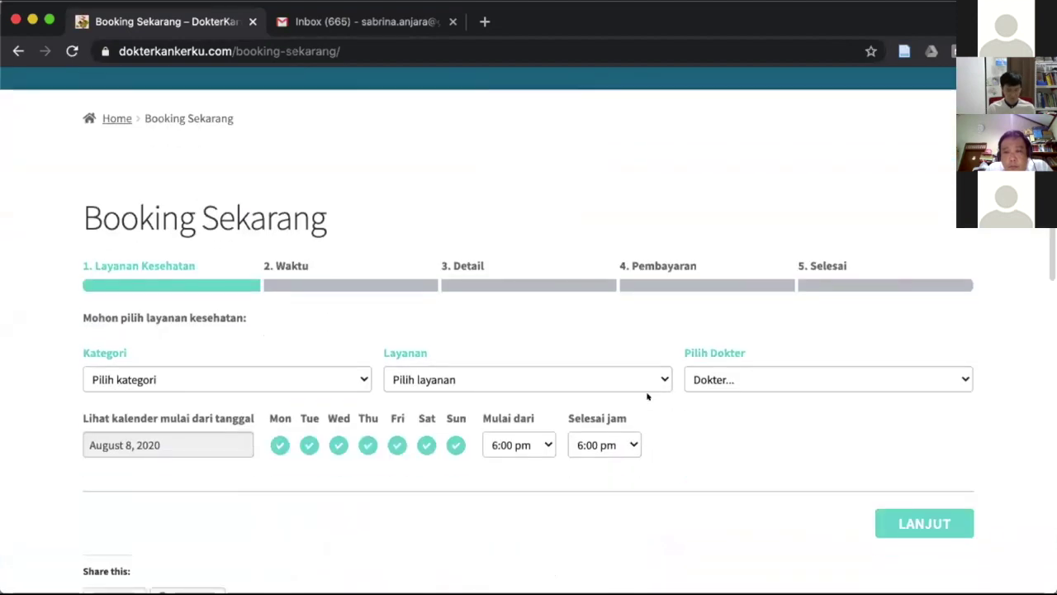
pyautogui.scroll(1, 648, 397)
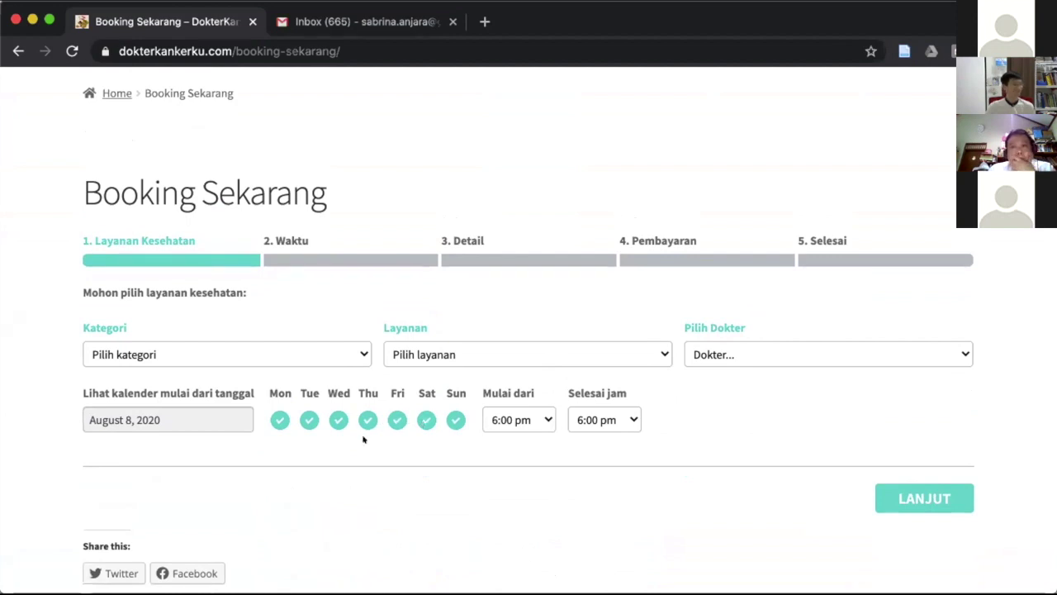
# Set the booking category to Spesialis Onkologi and the service to Onkologi Radiasi (10 min).
pyautogui.click(285, 353)
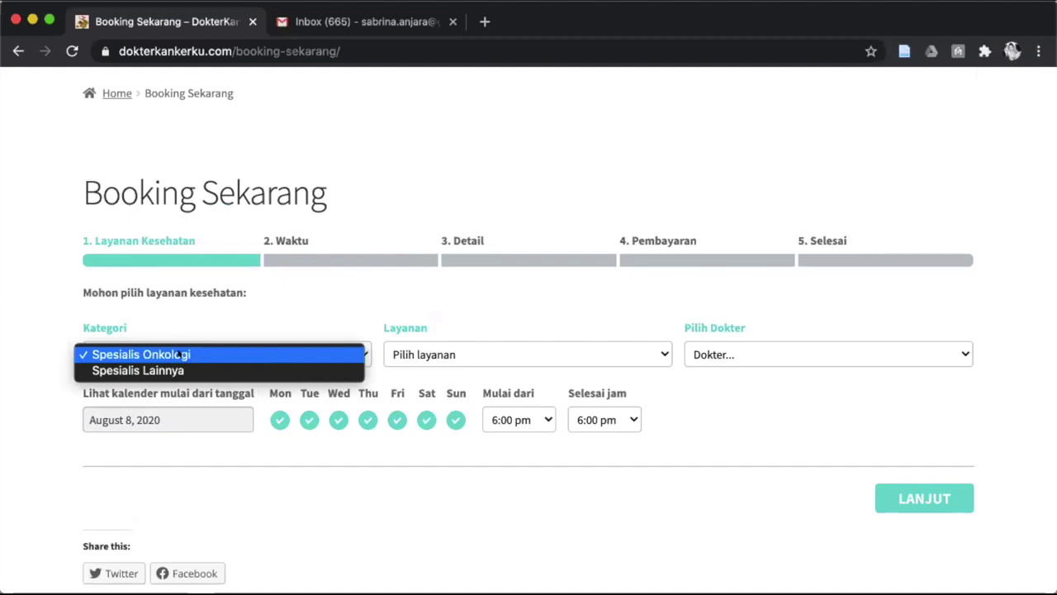
pyautogui.click(178, 354)
pyautogui.click(499, 354)
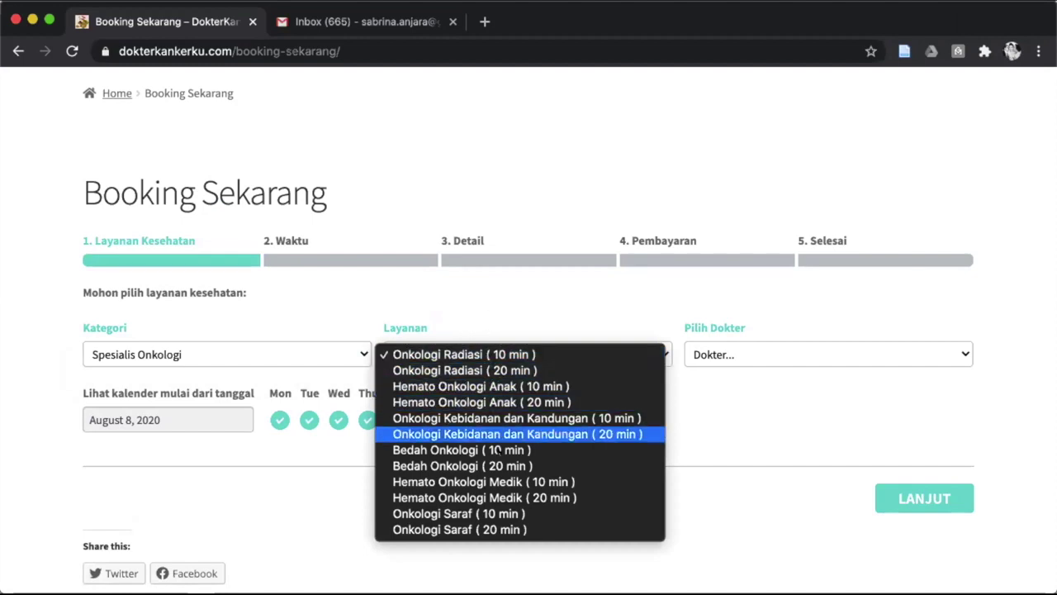
pyautogui.press('Down')
pyautogui.press('Up')
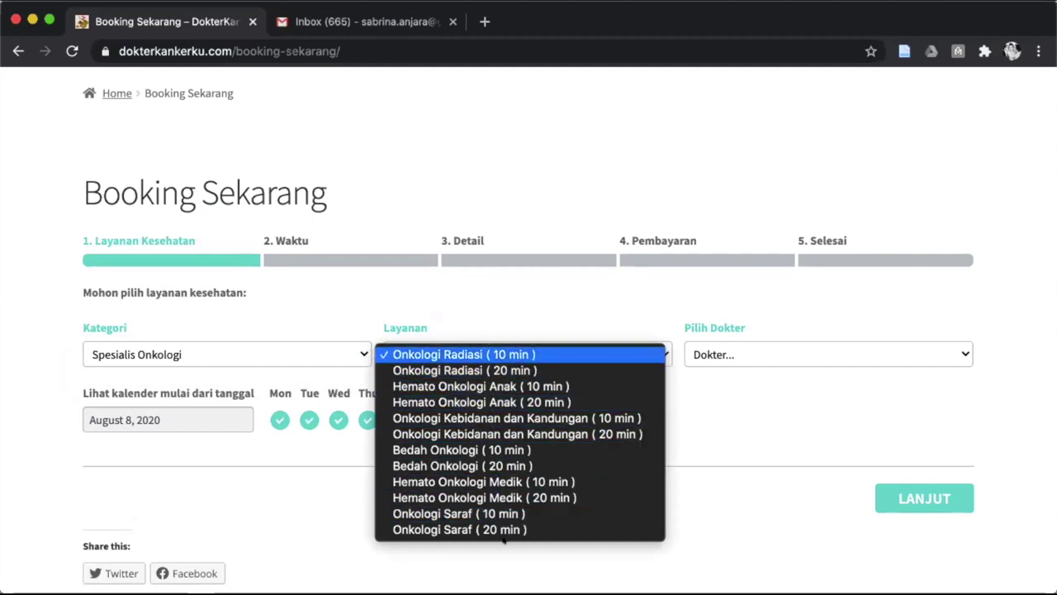
pyautogui.press('Return')
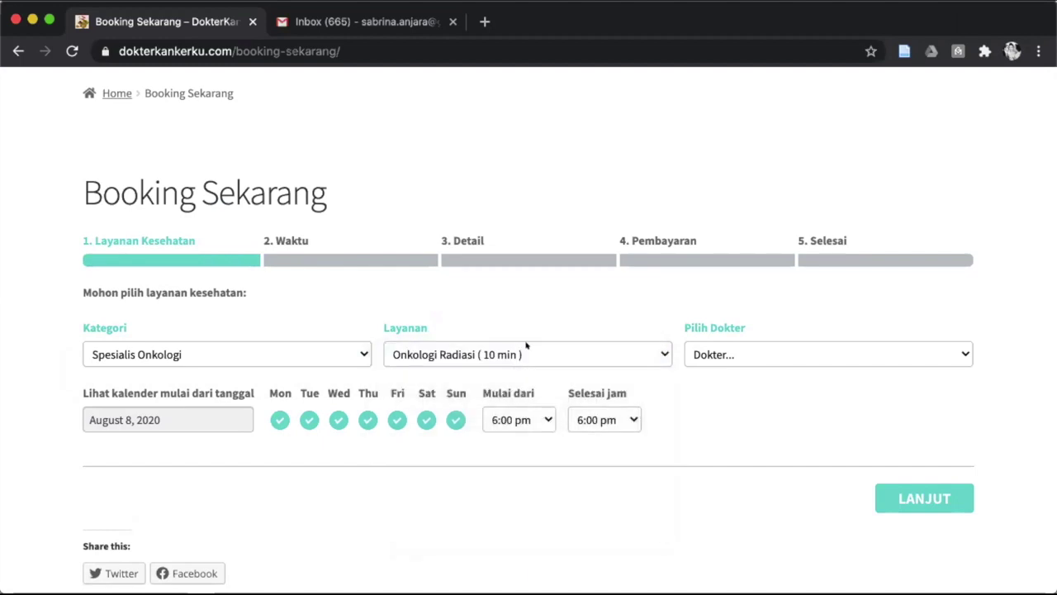
# Choose the fourth-listed doctor for the radiation oncology service, and replace that choice with the second-listed doctor.
pyautogui.click(743, 355)
pyautogui.click(752, 400)
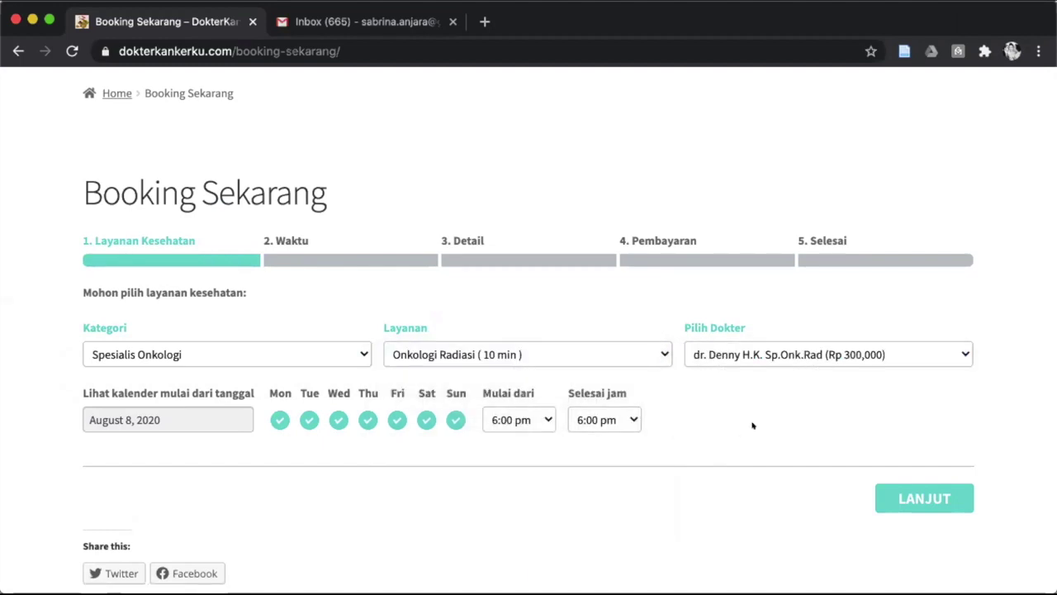
pyautogui.click(753, 356)
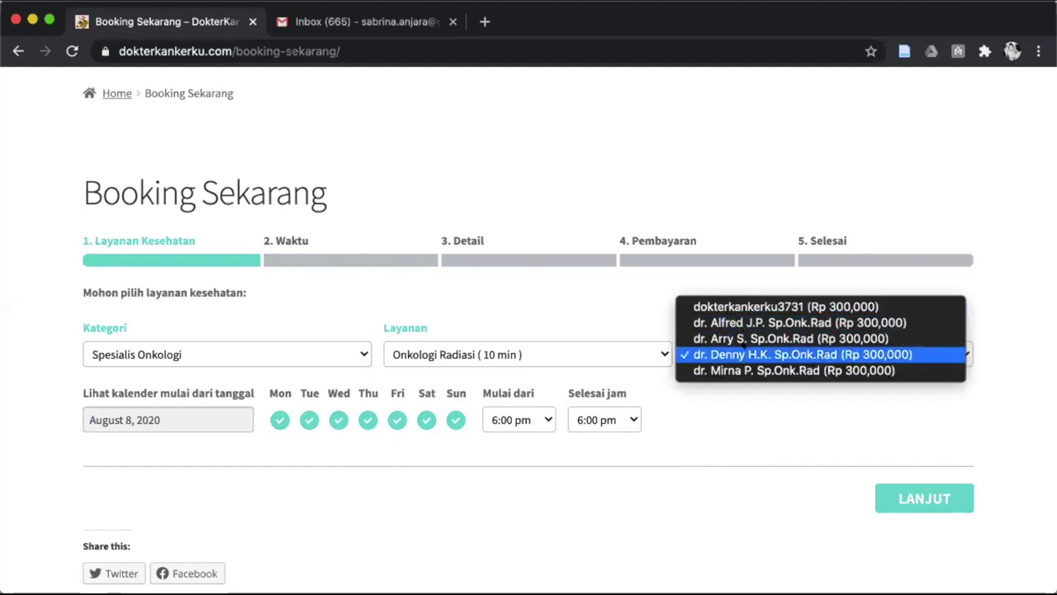
pyautogui.click(769, 320)
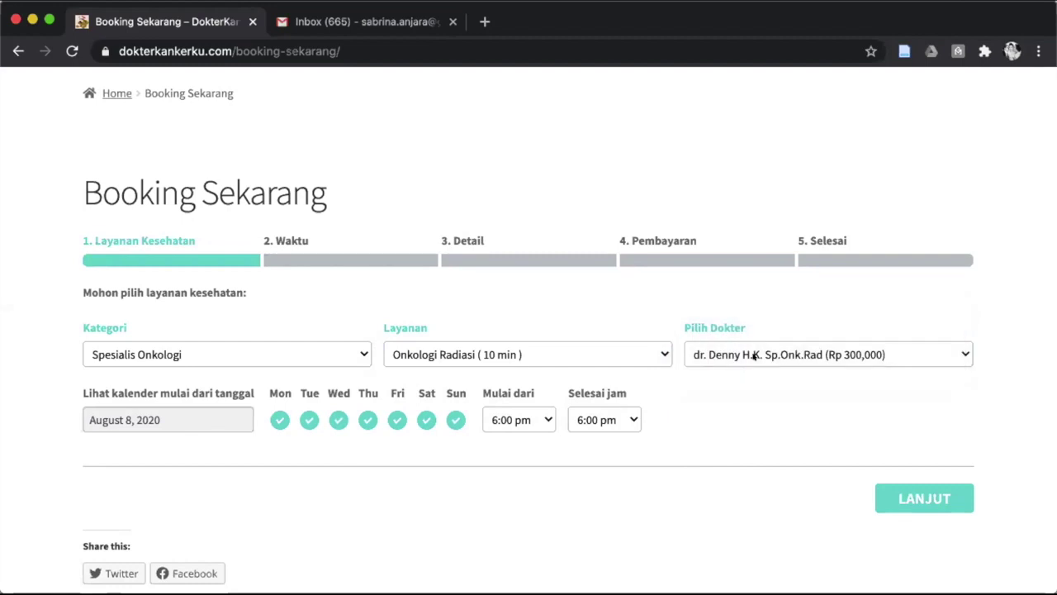
pyautogui.click(633, 345)
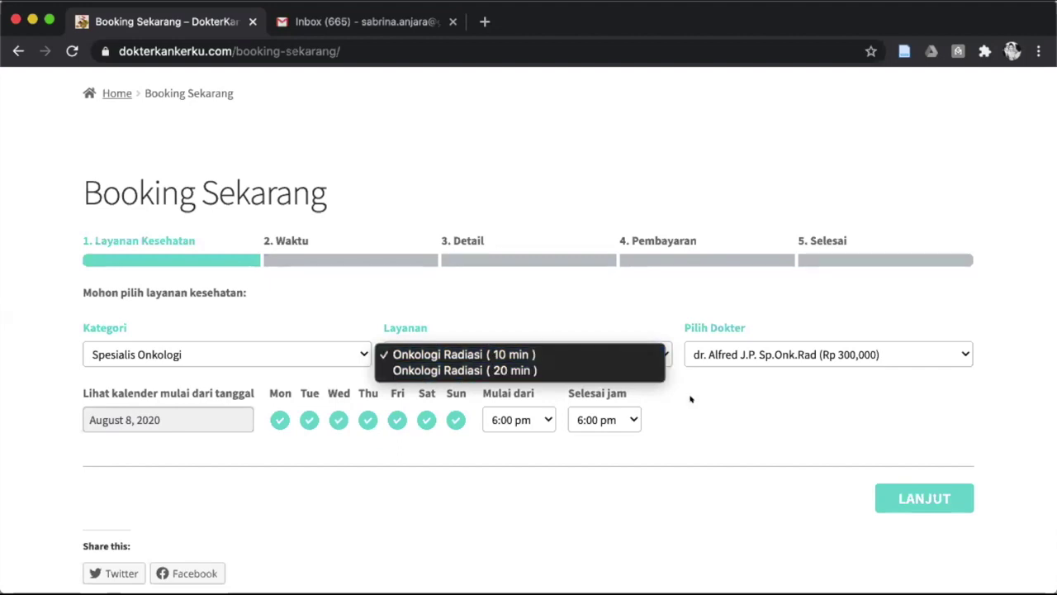
pyautogui.click(353, 345)
# Set the booking category to Spesialis Lainnya and examine which doctors it offers.
pyautogui.click(353, 347)
pyautogui.click(336, 369)
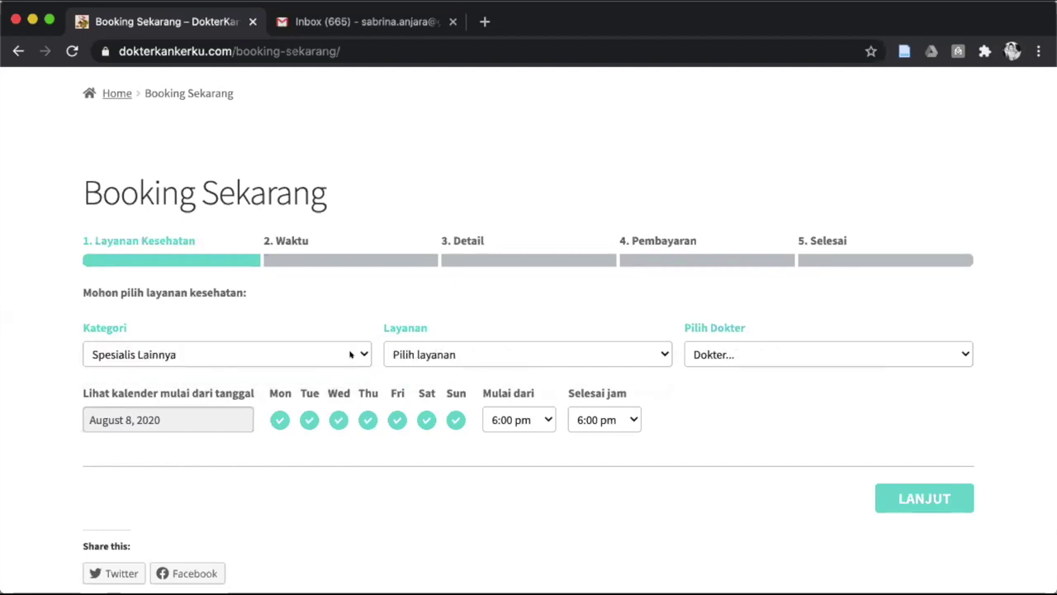
pyautogui.click(716, 344)
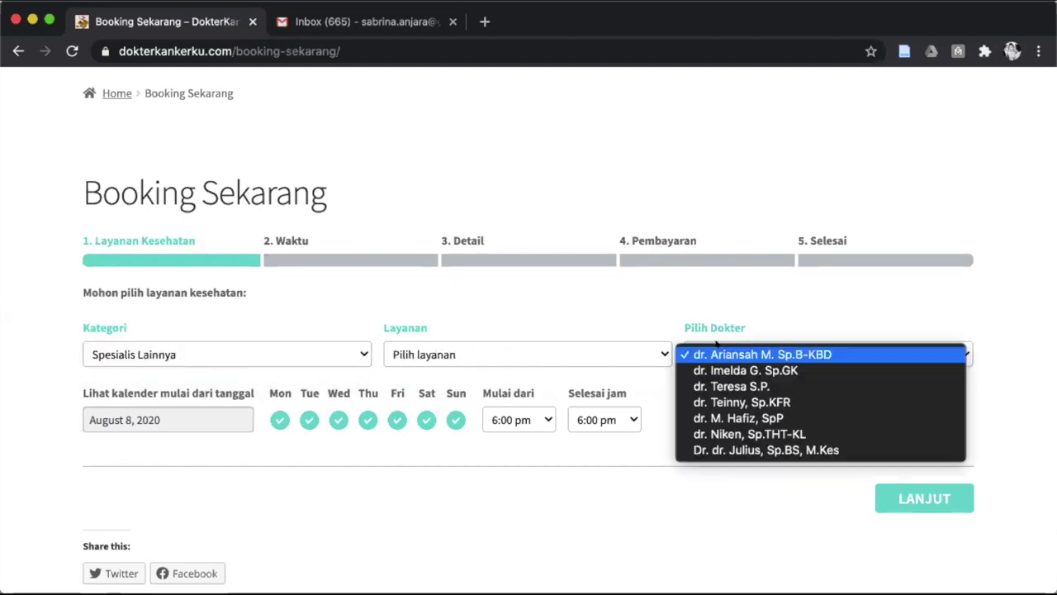
pyautogui.click(648, 302)
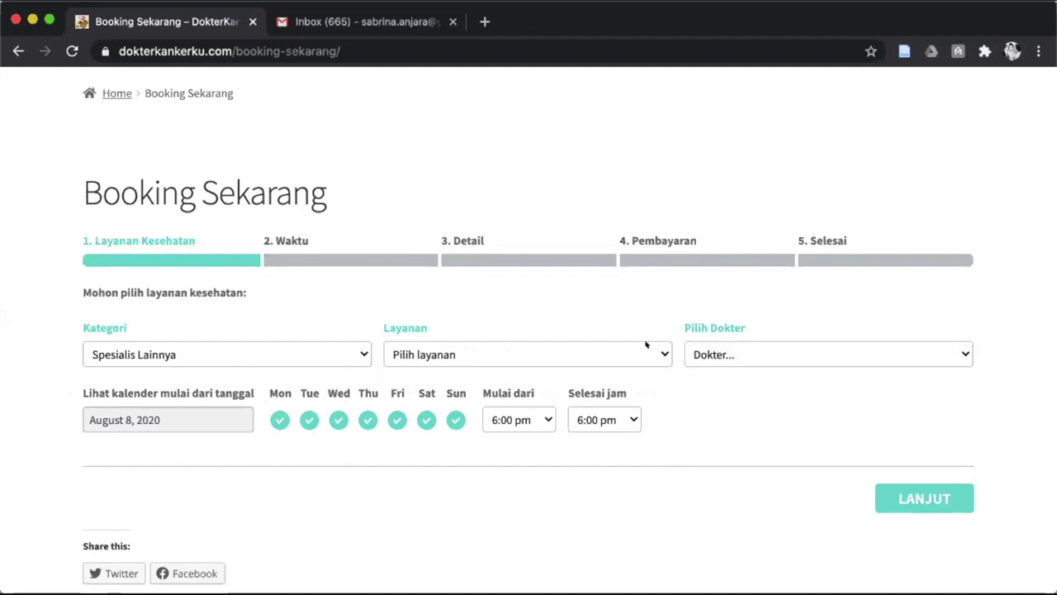
pyautogui.click(648, 345)
pyautogui.click(744, 356)
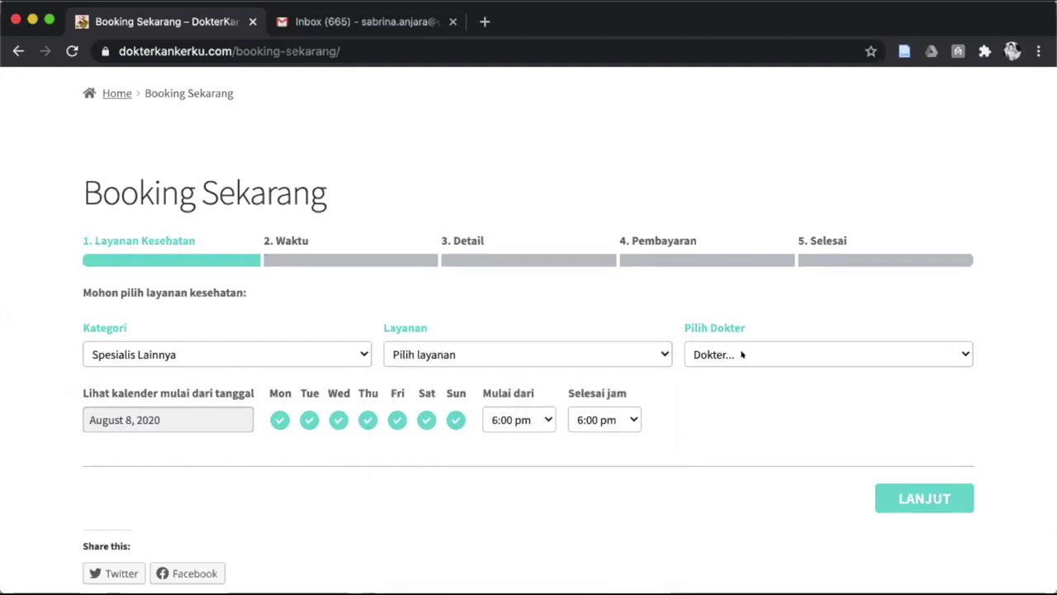
pyautogui.click(744, 356)
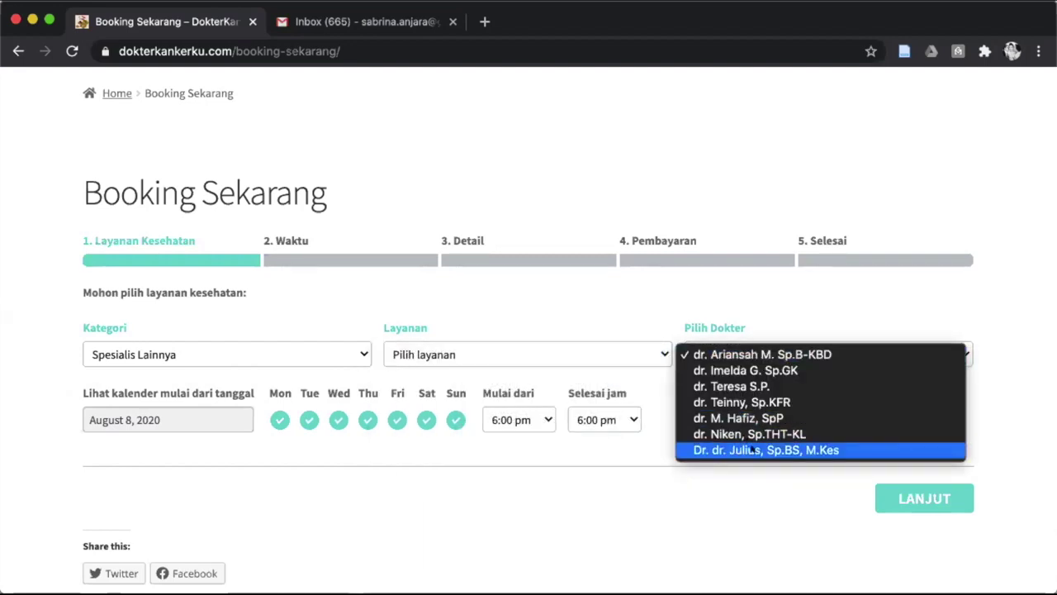
pyautogui.click(342, 319)
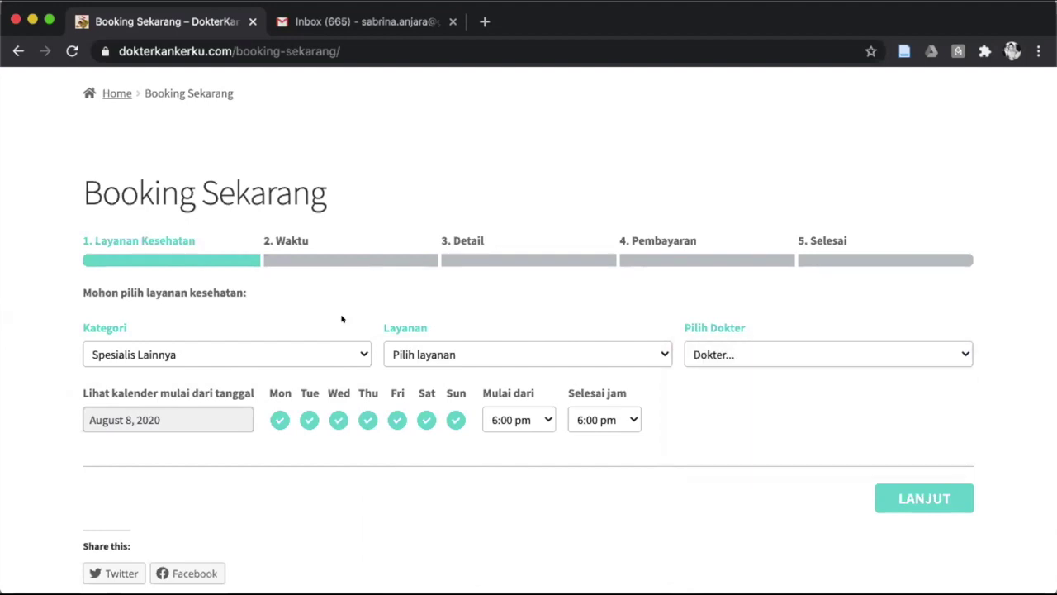
# Select Onkologi Radiasi (10 min) under the Spesialis Onkologi category, with the fourth-listed doctor at Rp 300,000.
pyautogui.click(269, 343)
pyautogui.click(292, 337)
pyautogui.click(461, 346)
pyautogui.click(464, 354)
pyautogui.click(743, 355)
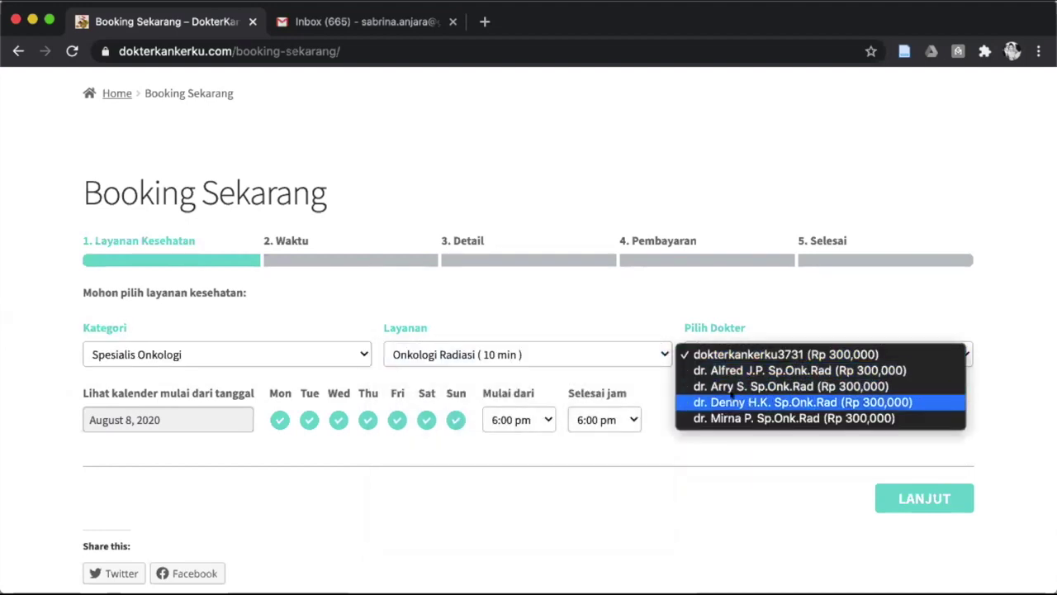
pyautogui.click(732, 402)
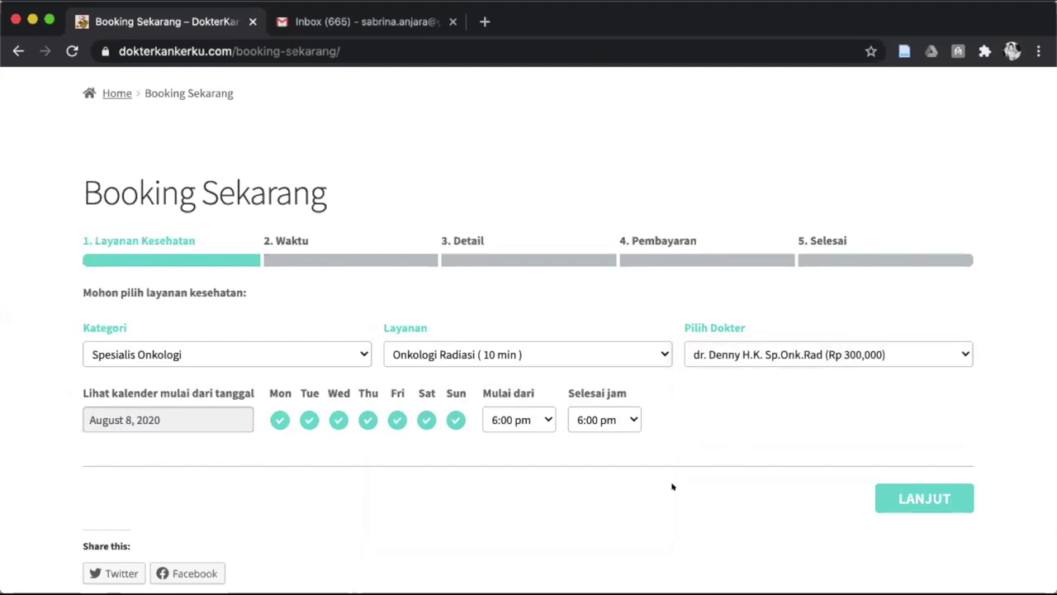
# Continue to the available appointment times and choose the 1:20 pm slot on Saturday, August 8, 2020.
pyautogui.click(895, 494)
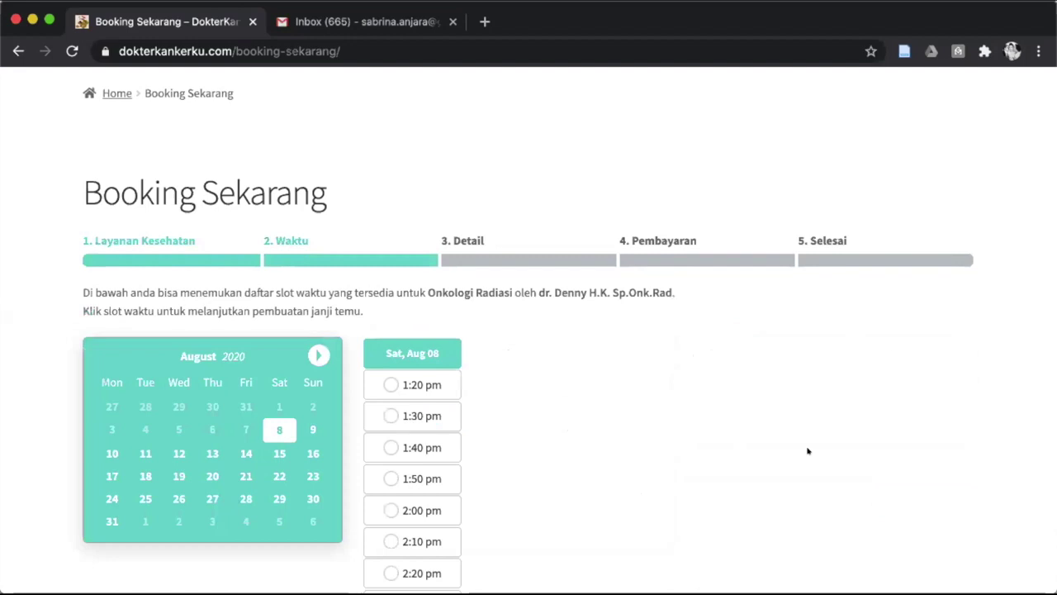
pyautogui.scroll(-1, 808, 451)
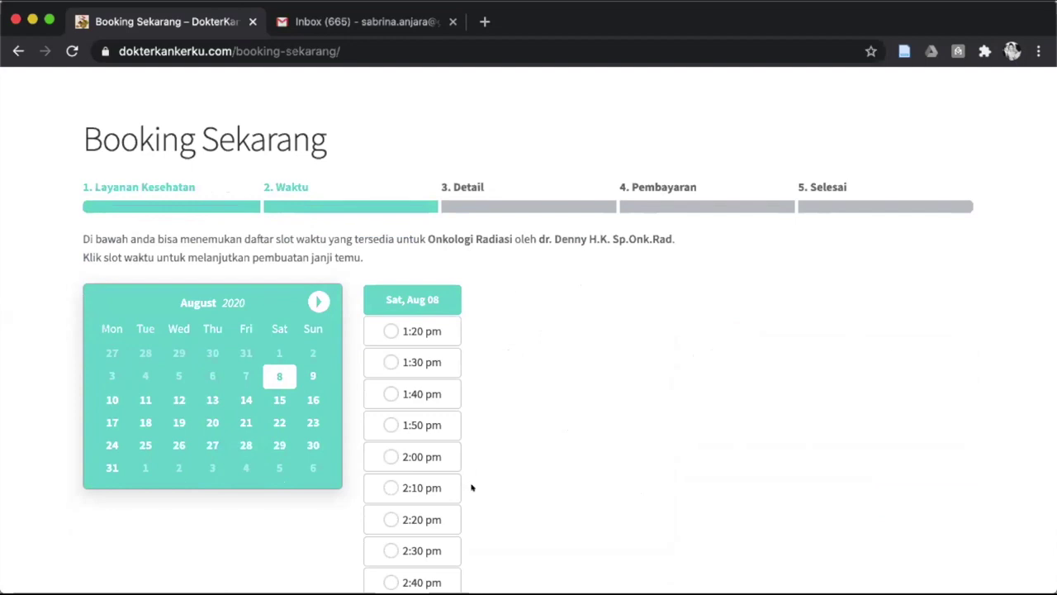
pyautogui.click(426, 339)
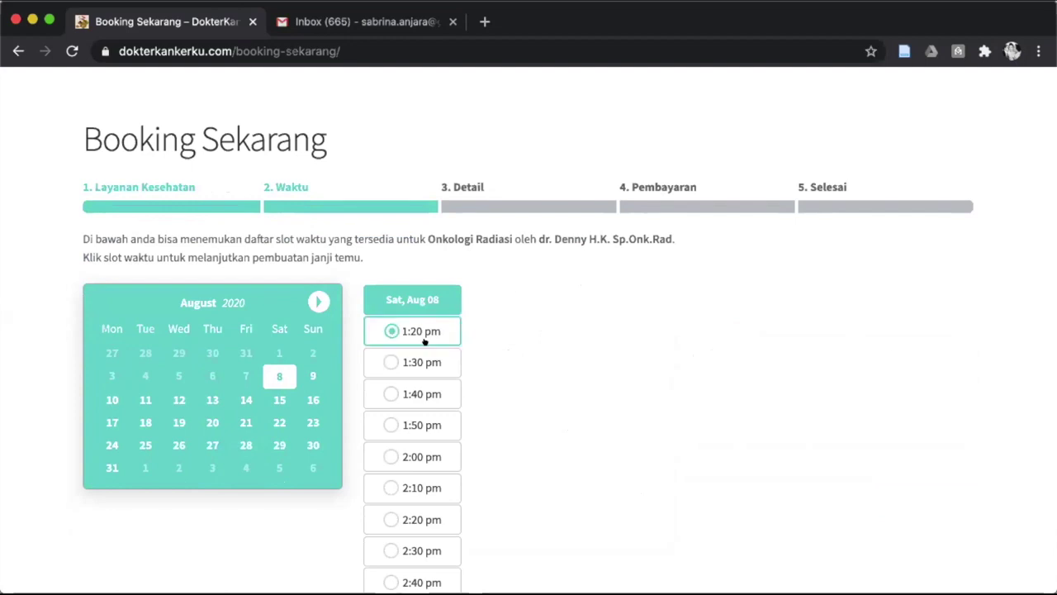
pyautogui.click(406, 331)
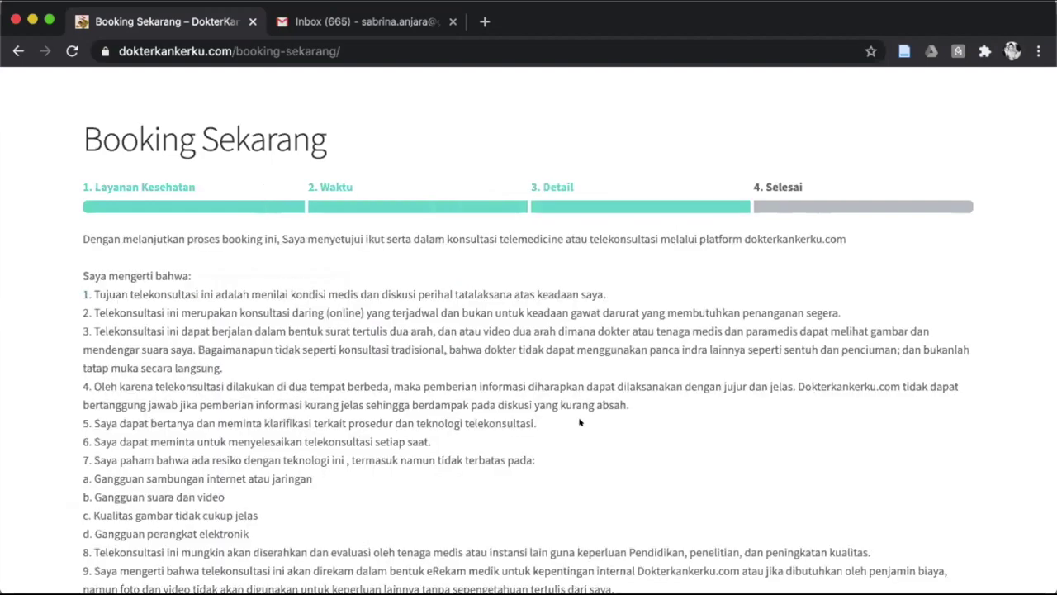
# Examine the teleconsultation consent terms in the booking's Detail stage.
pyautogui.scroll(-5, 580, 422)
pyautogui.scroll(3, 579, 420)
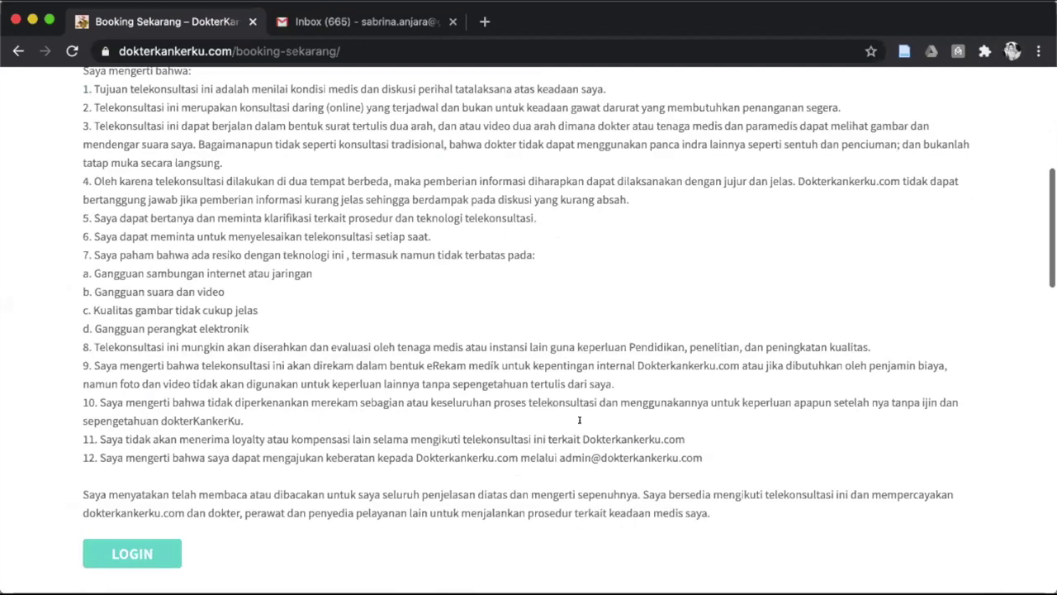
pyautogui.scroll(4, 579, 420)
pyautogui.scroll(-1, 514, 421)
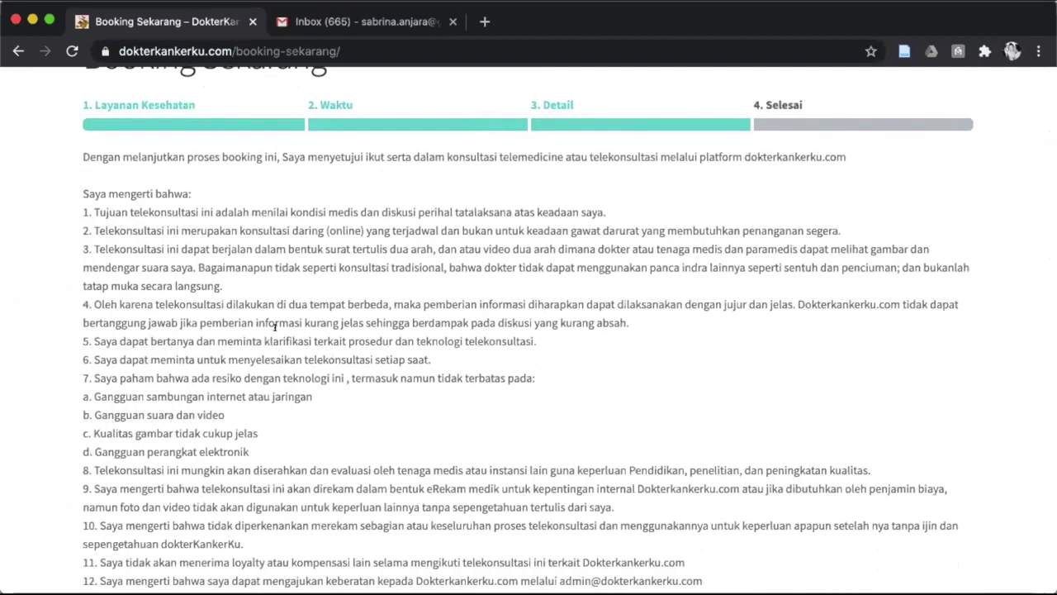
# Enter the patient's KTP (NIK) number and date of birth in the Detail stage and continue to the cart.
pyautogui.scroll(-2, 274, 366)
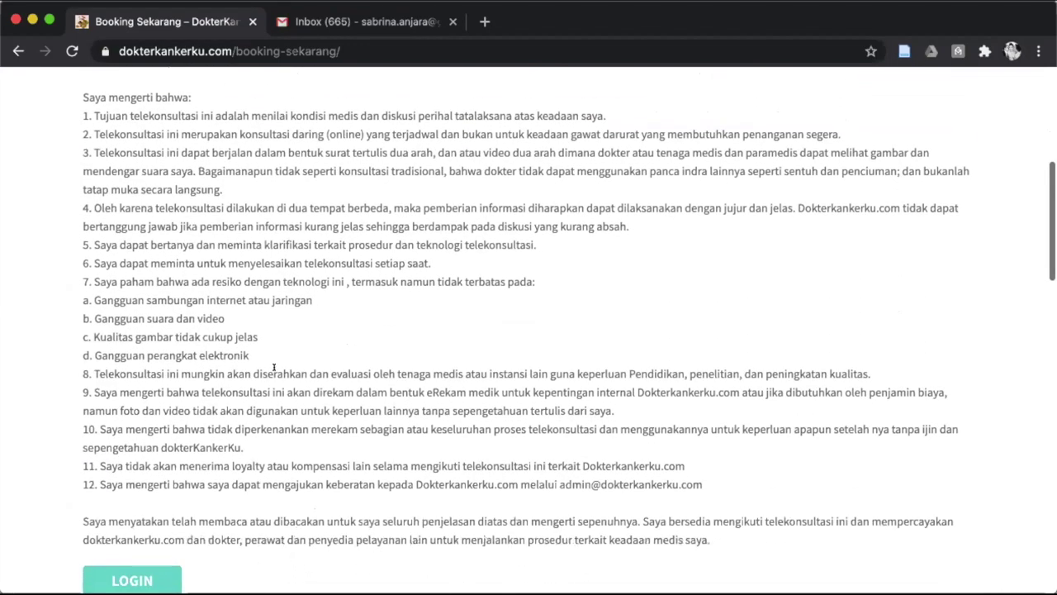
pyautogui.scroll(-4, 273, 439)
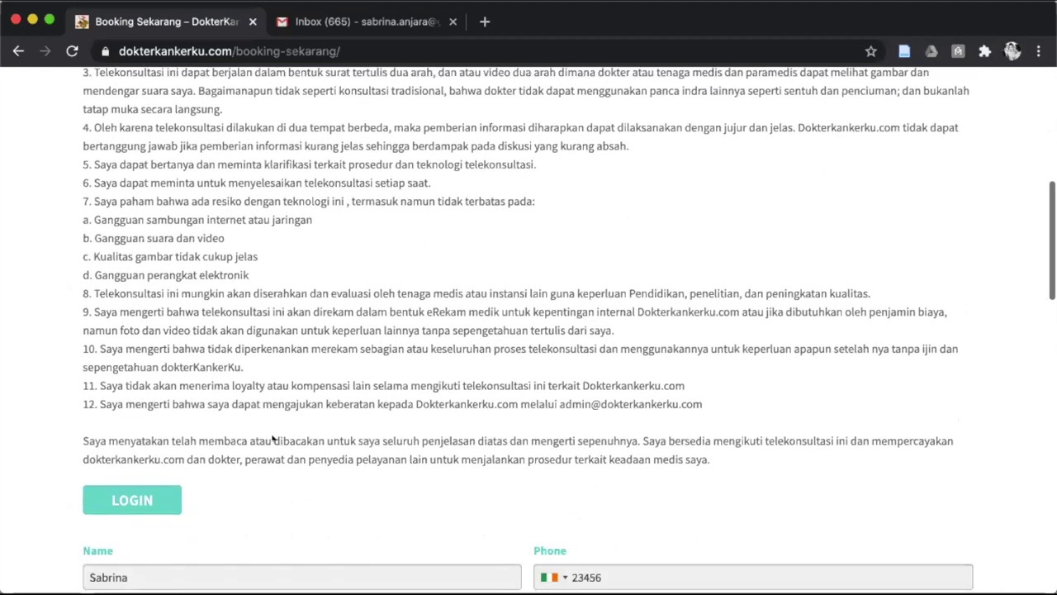
pyautogui.scroll(-4, 273, 438)
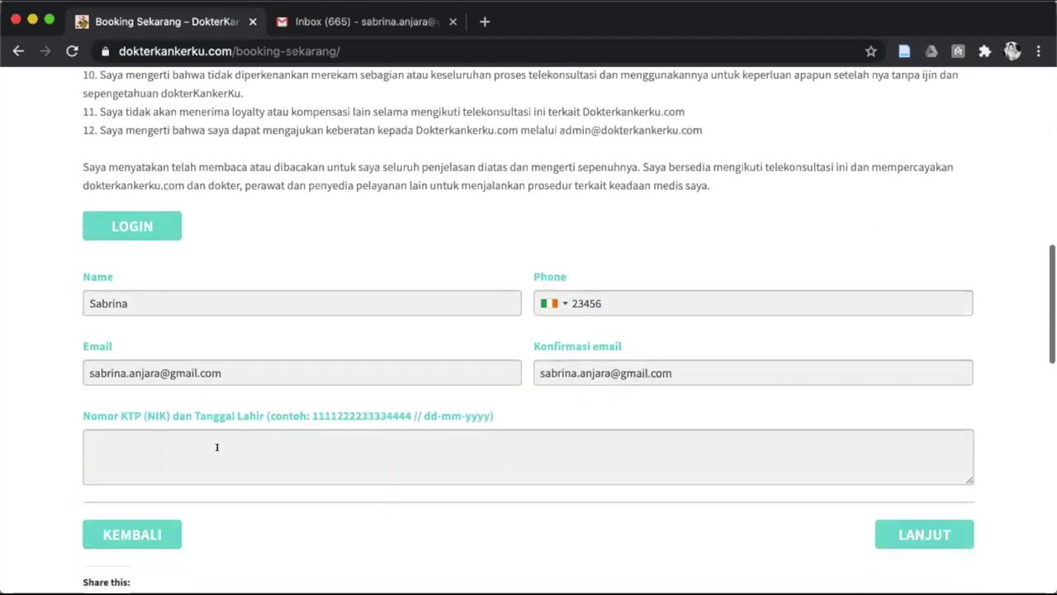
pyautogui.scroll(-1, 207, 448)
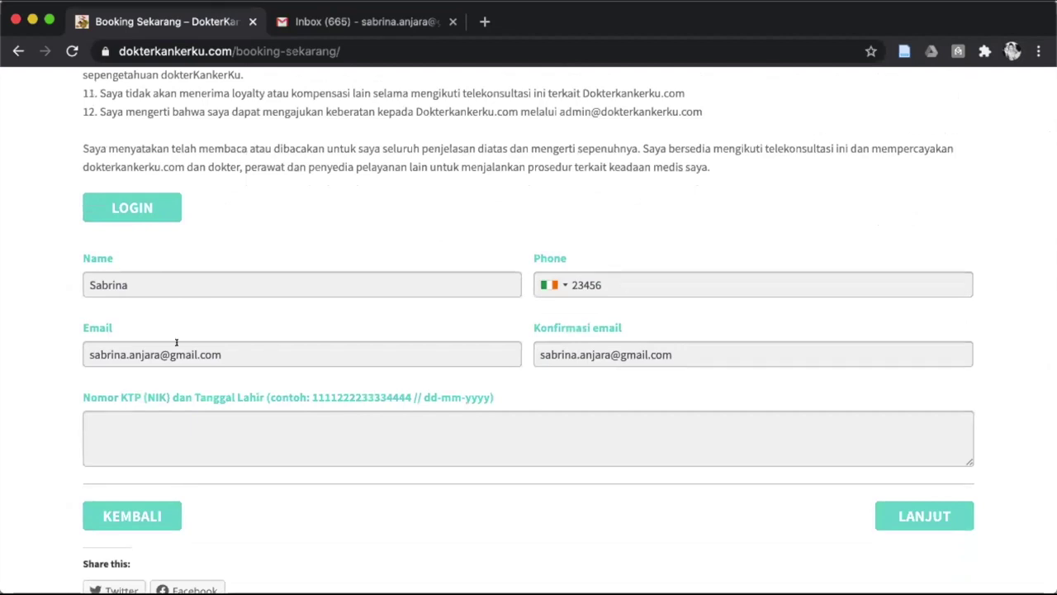
pyautogui.scroll(-3, 273, 371)
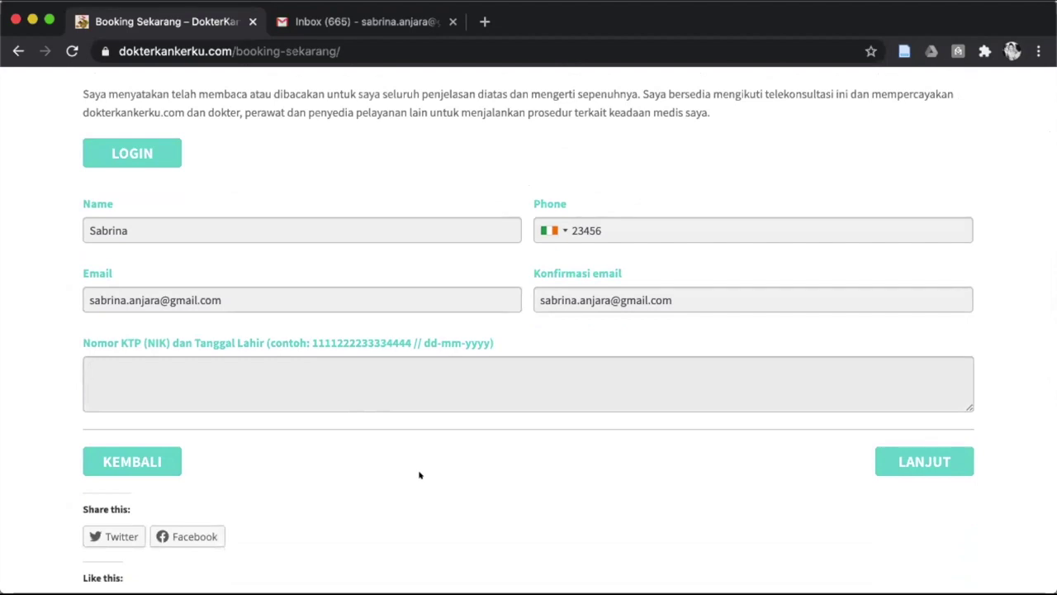
pyautogui.write('1111222233334444 //')
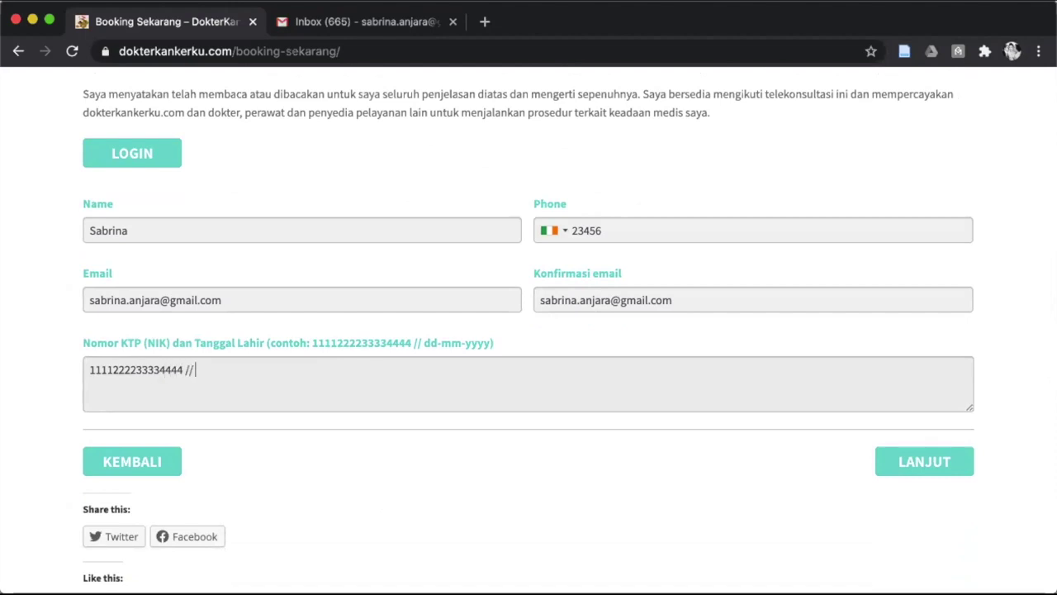
pyautogui.write(' 06-06-2000')
pyautogui.click(907, 462)
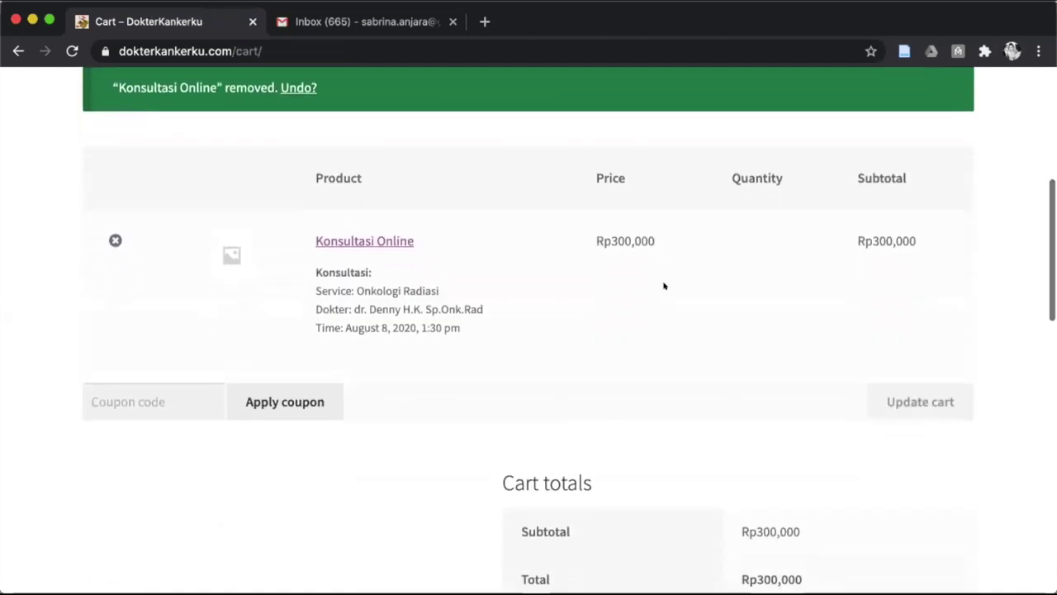
# Proceed from the cart to checkout for the Konsultasi Online booking.
pyautogui.scroll(-5, 444, 476)
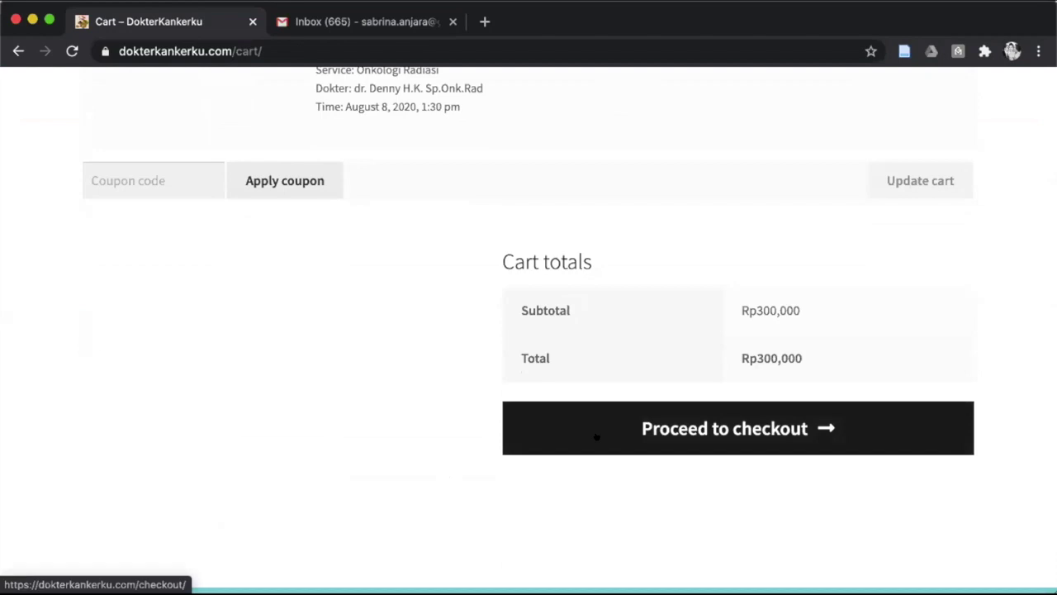
pyautogui.click(596, 436)
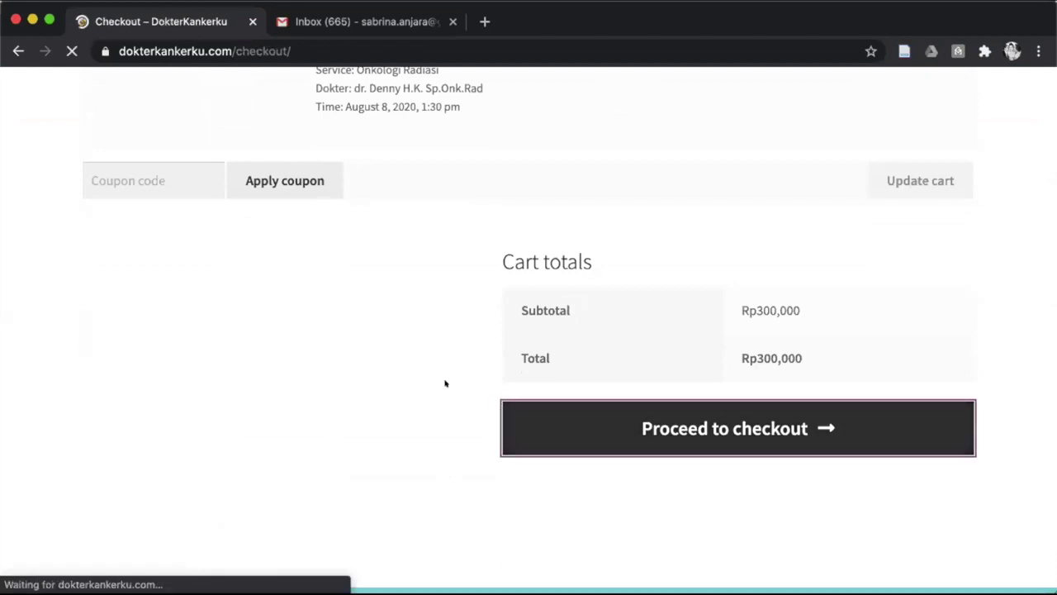
pyautogui.scroll(-6, 444, 383)
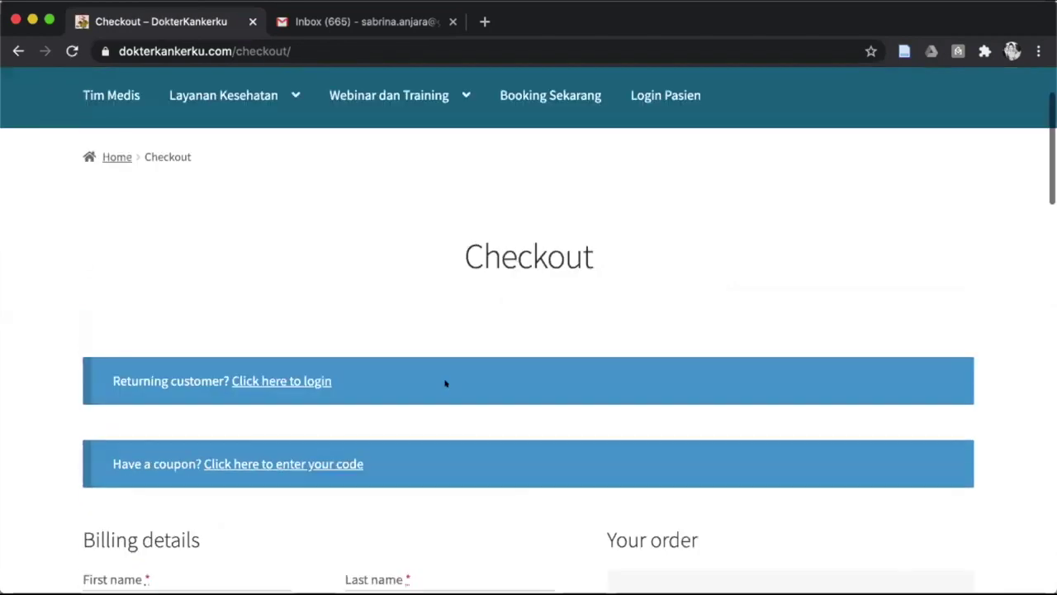
pyautogui.scroll(-10, 445, 383)
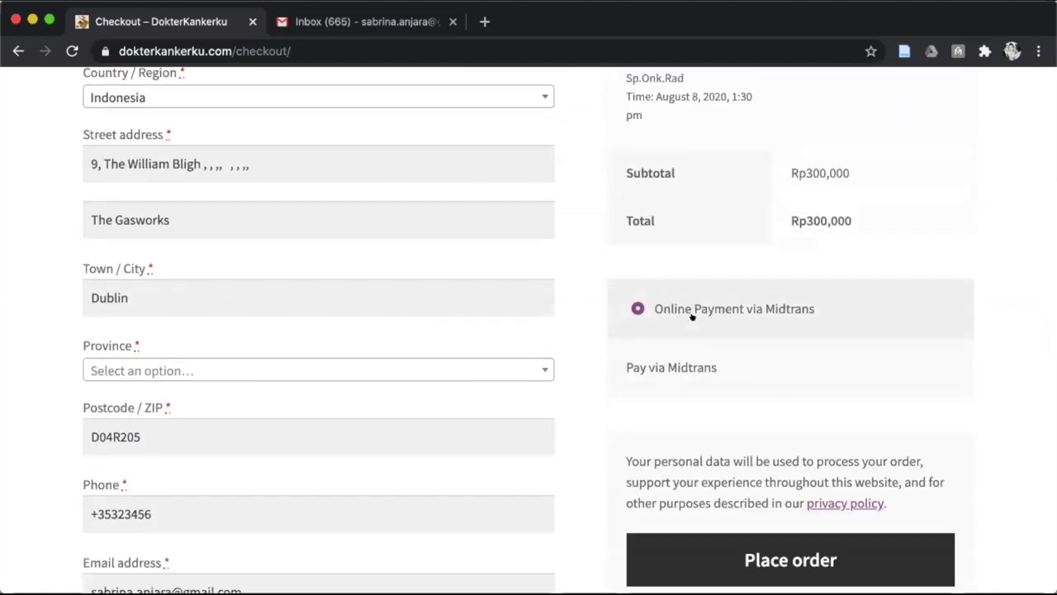
# Set the billing province to Sumatera Utara and place the order with Online Payment via Midtrans.
pyautogui.scroll(-2, 652, 330)
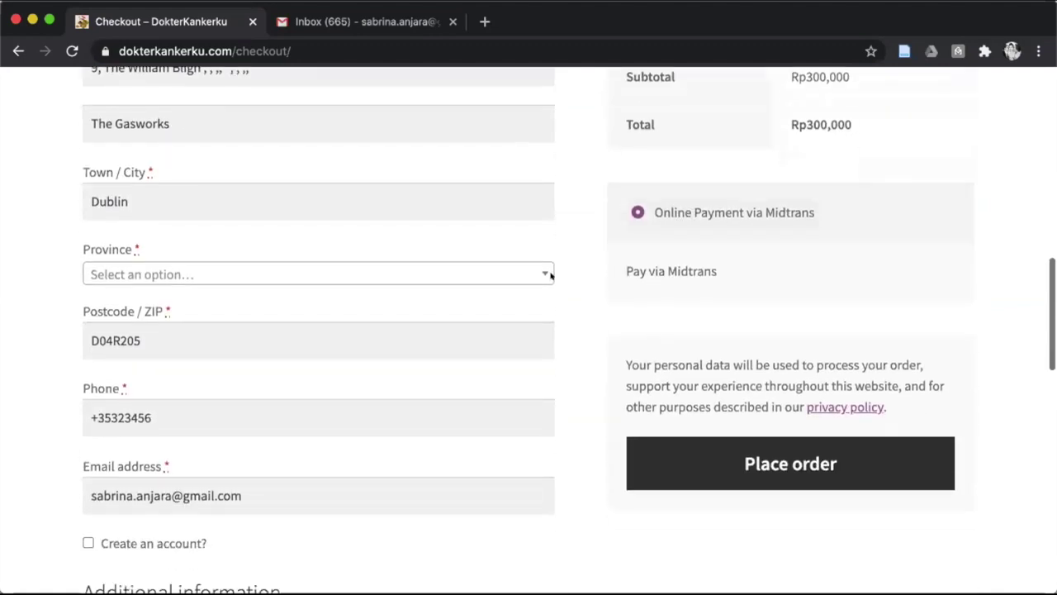
pyautogui.click(533, 273)
pyautogui.click(467, 363)
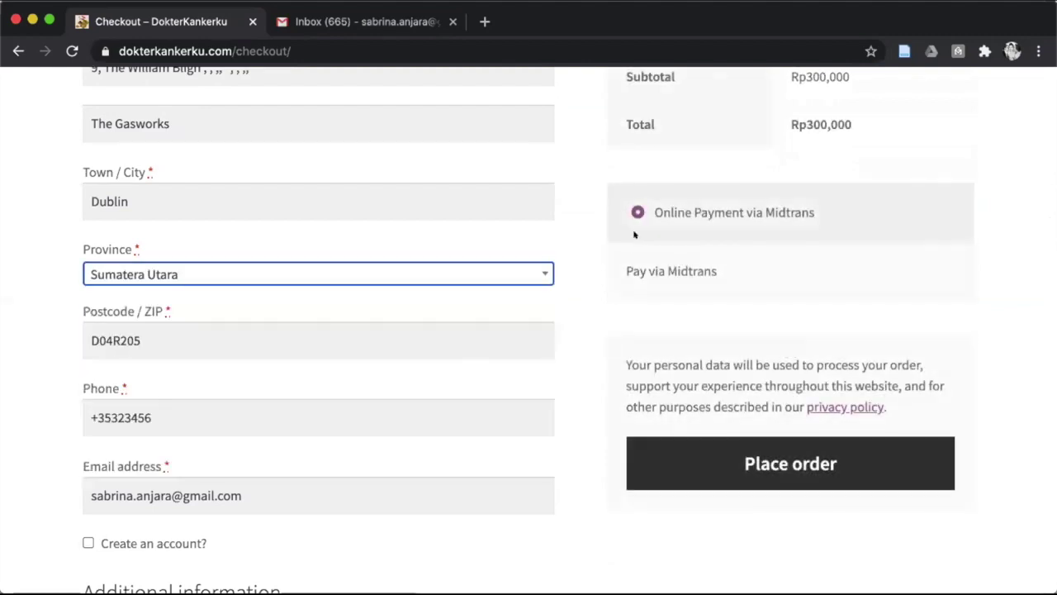
pyautogui.click(675, 463)
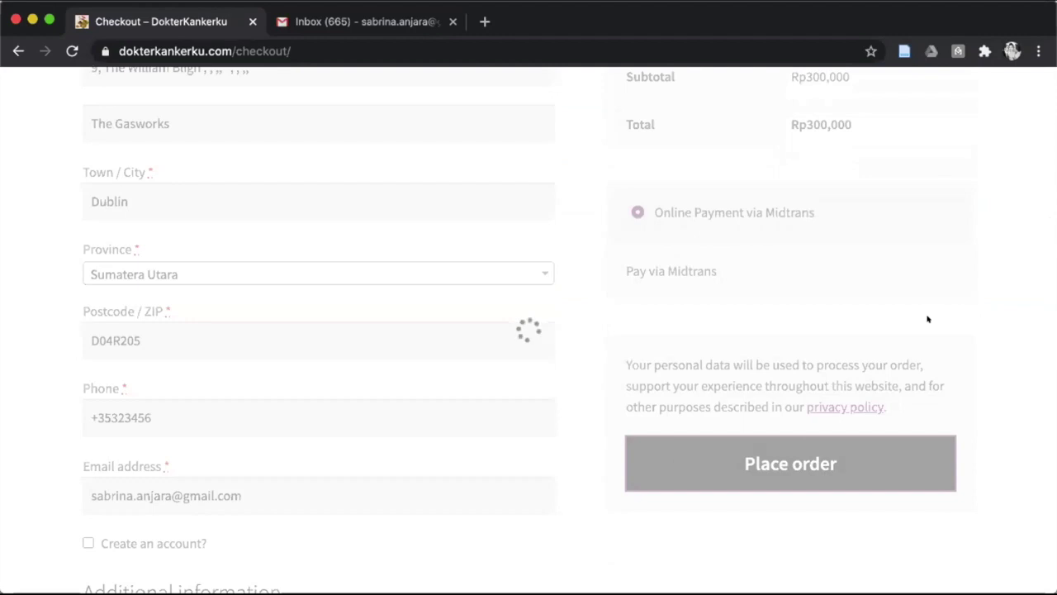
# Proceed to payment for the placed order to bring up the Midtrans payment choices.
pyautogui.scroll(-2, 928, 319)
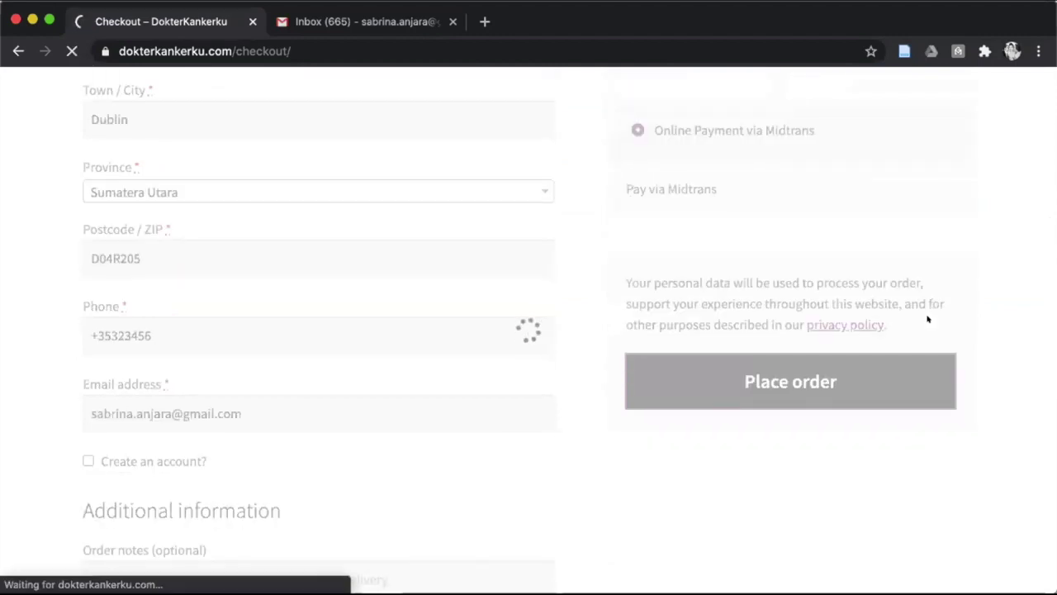
pyautogui.scroll(-5, 927, 318)
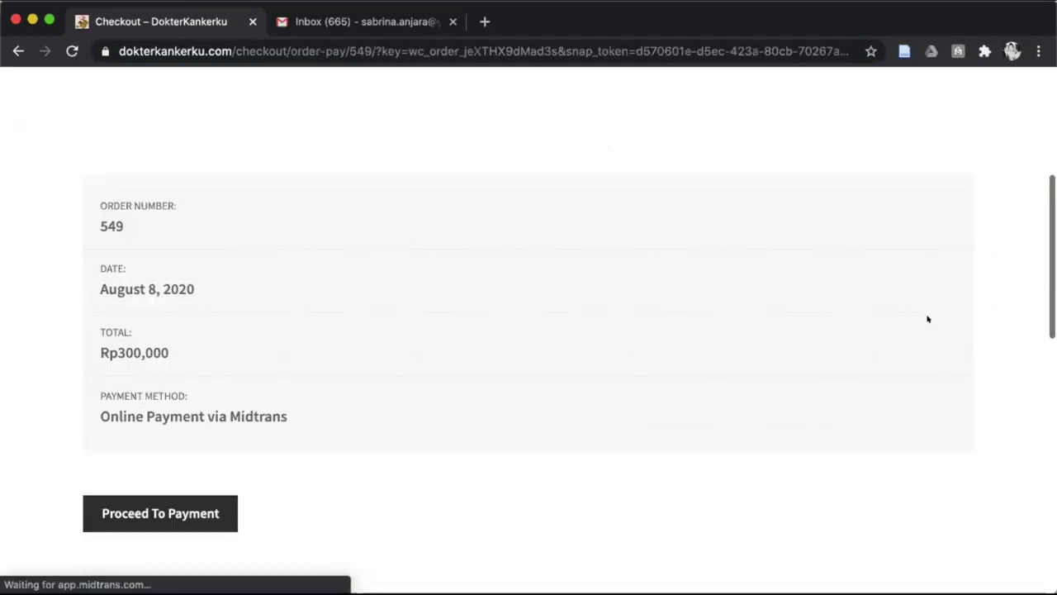
pyautogui.scroll(-3, 928, 319)
pyautogui.scroll(2, 603, 396)
pyautogui.click(196, 446)
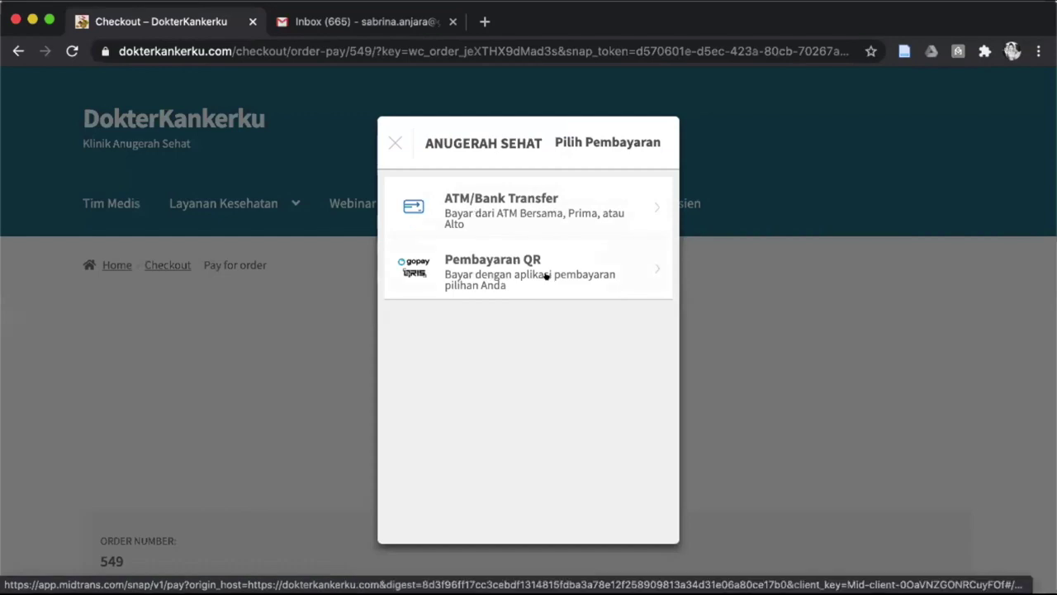
# Examine the Pembayaran QR payment instructions and return from them.
pyautogui.click(609, 268)
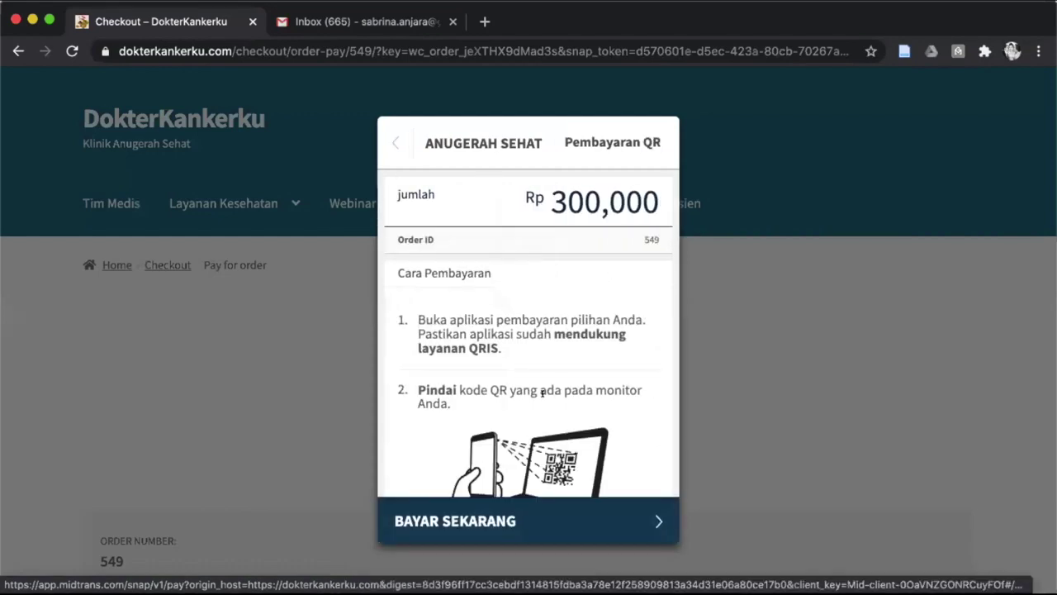
pyautogui.scroll(-3, 543, 392)
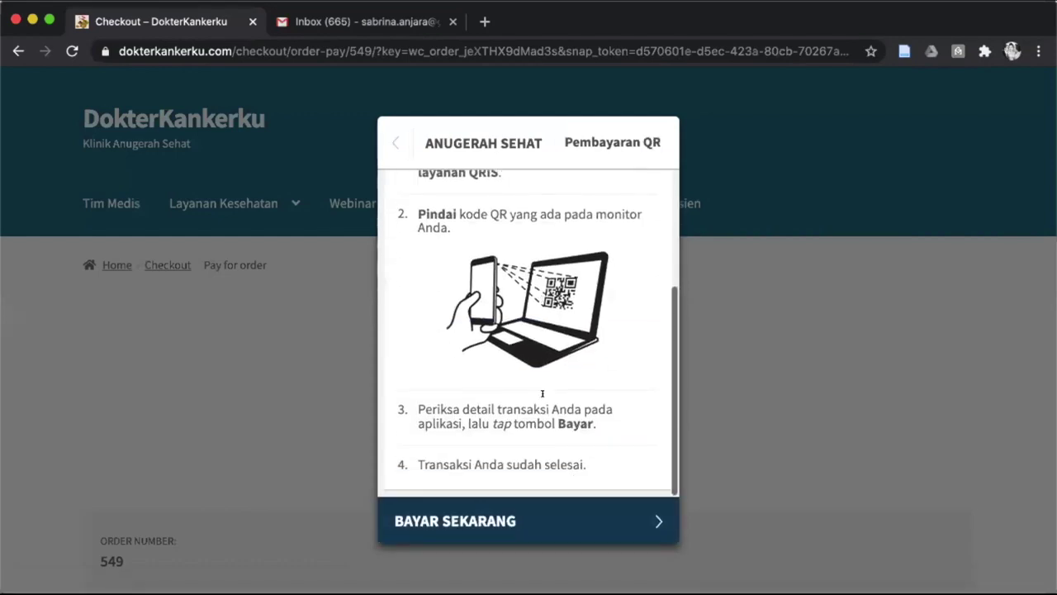
pyautogui.click(388, 141)
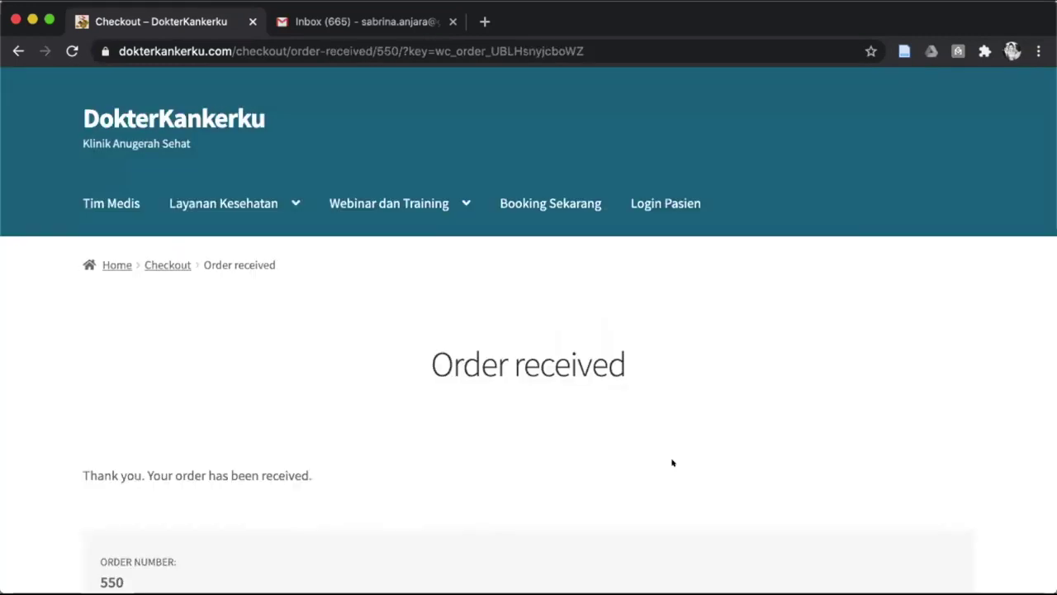
# Examine the summary and order details of the consultation on the Order received page.
pyautogui.scroll(-5, 672, 462)
pyautogui.scroll(-3, 672, 463)
pyautogui.scroll(-1, 673, 463)
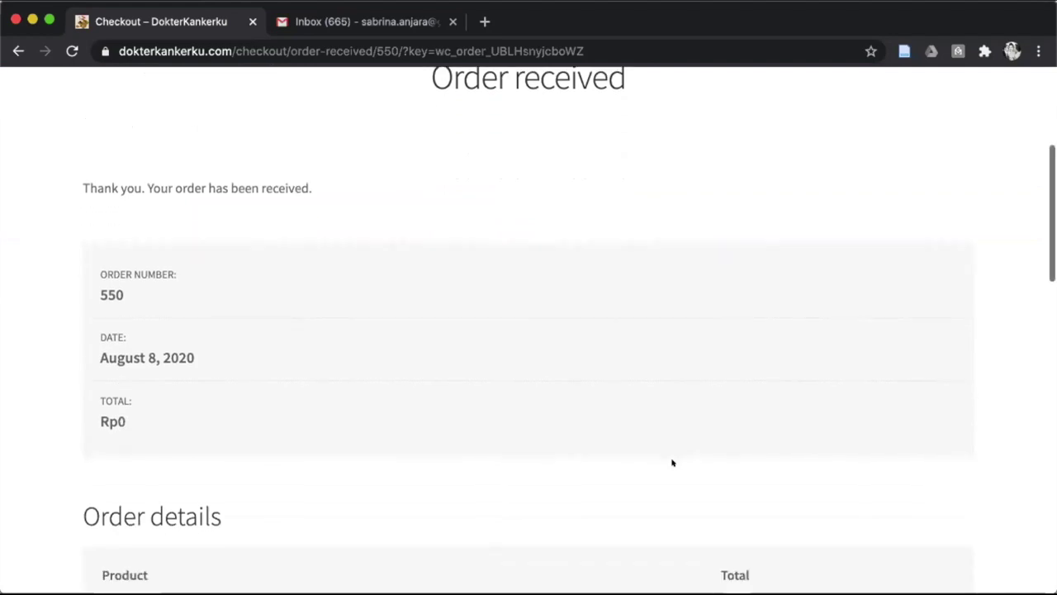
pyautogui.scroll(-2, 673, 463)
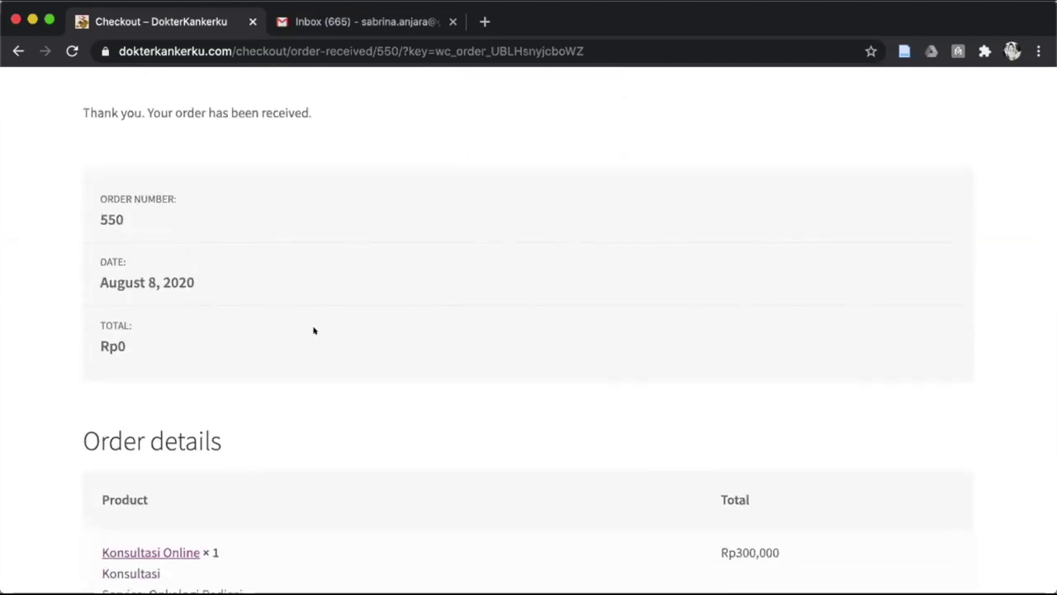
pyautogui.scroll(-8, 314, 330)
pyautogui.scroll(-2, 314, 330)
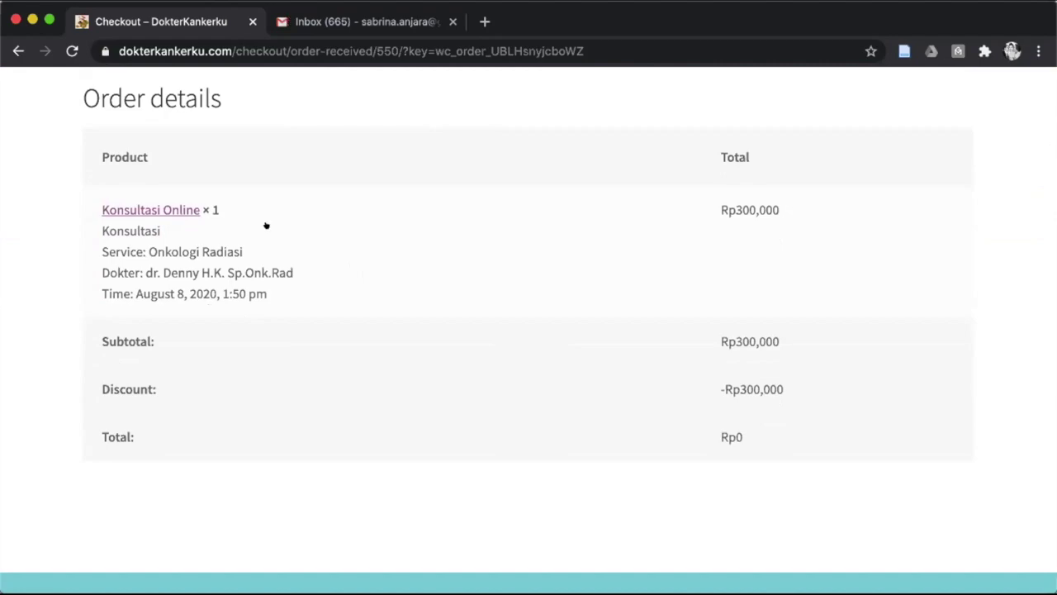
# Switch to Gmail and examine the consultation's product and price details in the "Your Dokterkankerku order is now complete!" email.
pyautogui.click(356, 22)
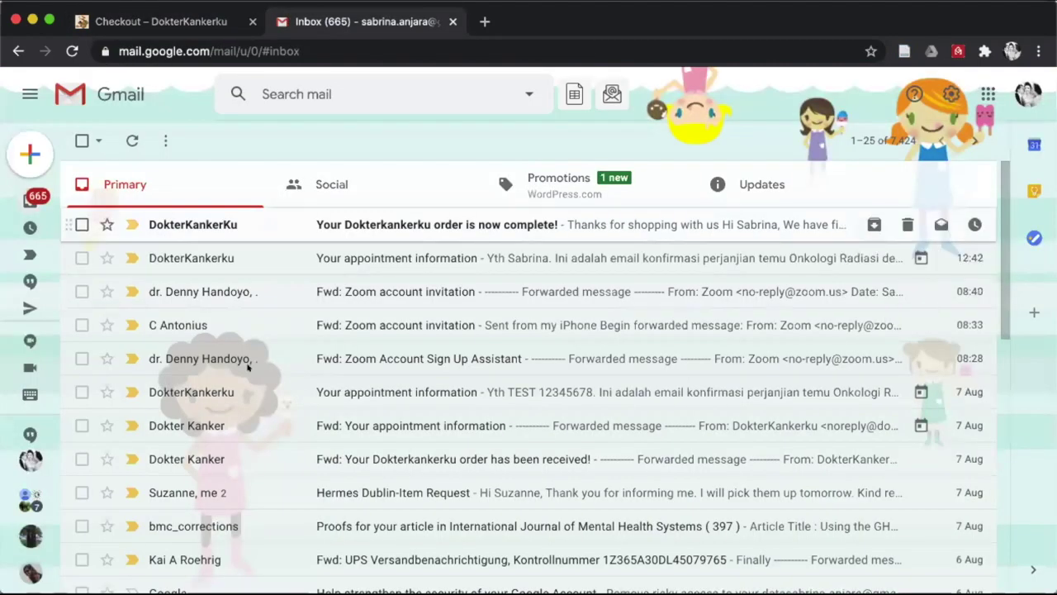
pyautogui.scroll(-4, 248, 367)
pyautogui.scroll(1, 677, 450)
pyautogui.scroll(-1, 676, 450)
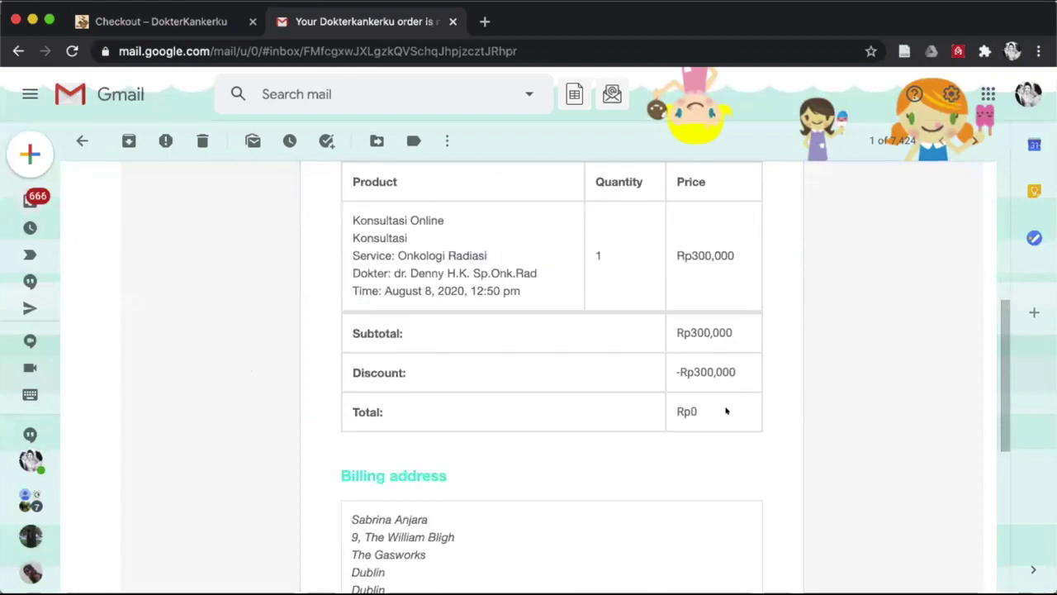
pyautogui.scroll(2, 661, 397)
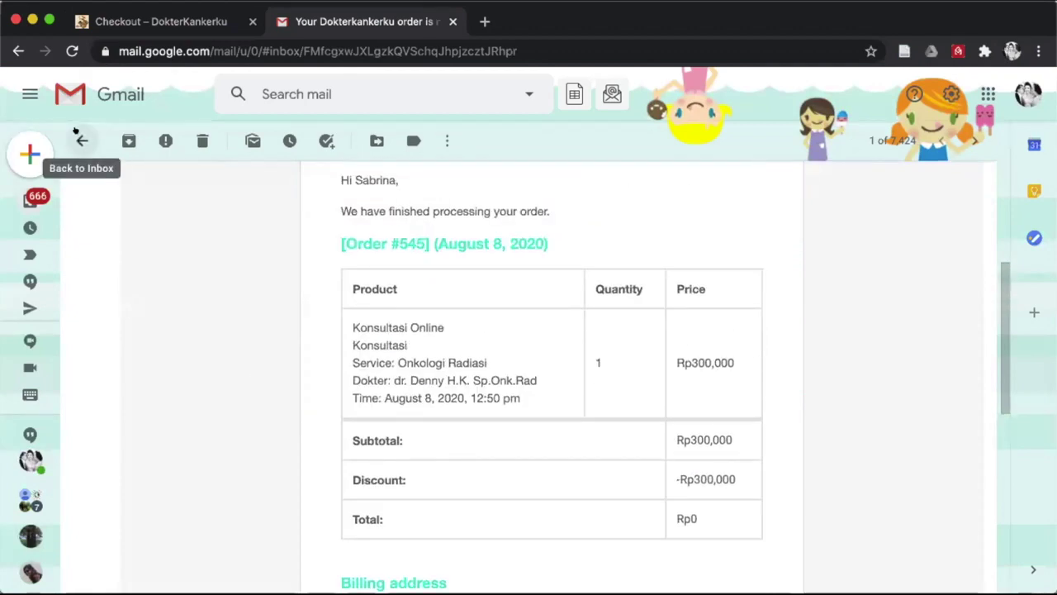
# Return to the inbox and examine the schedule, Zoom link, calendar link and cancellation instructions in the "Your appointment information" email.
pyautogui.moveTo(206, 198)
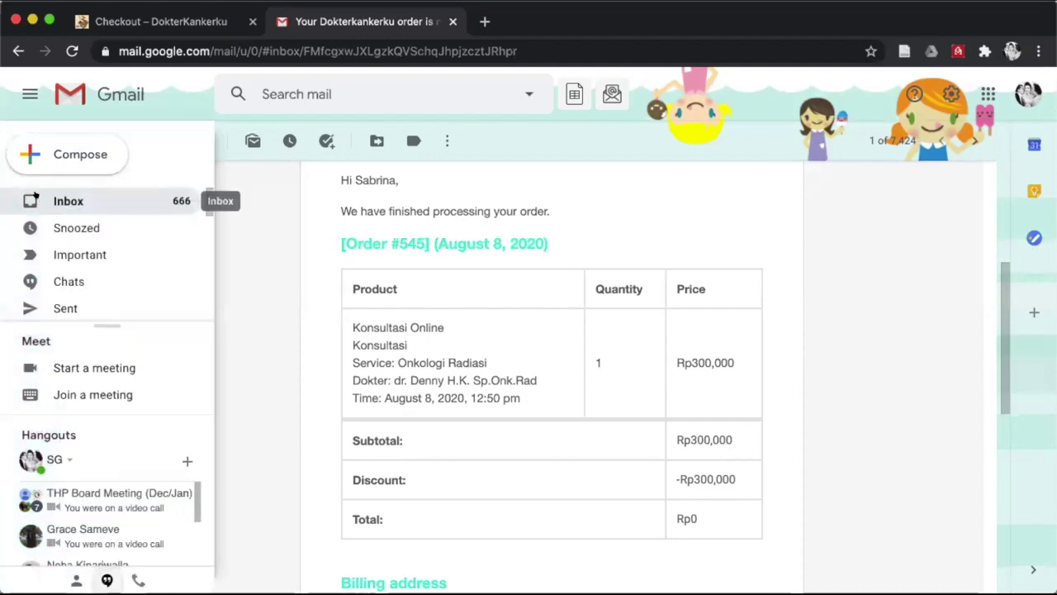
pyautogui.click(209, 198)
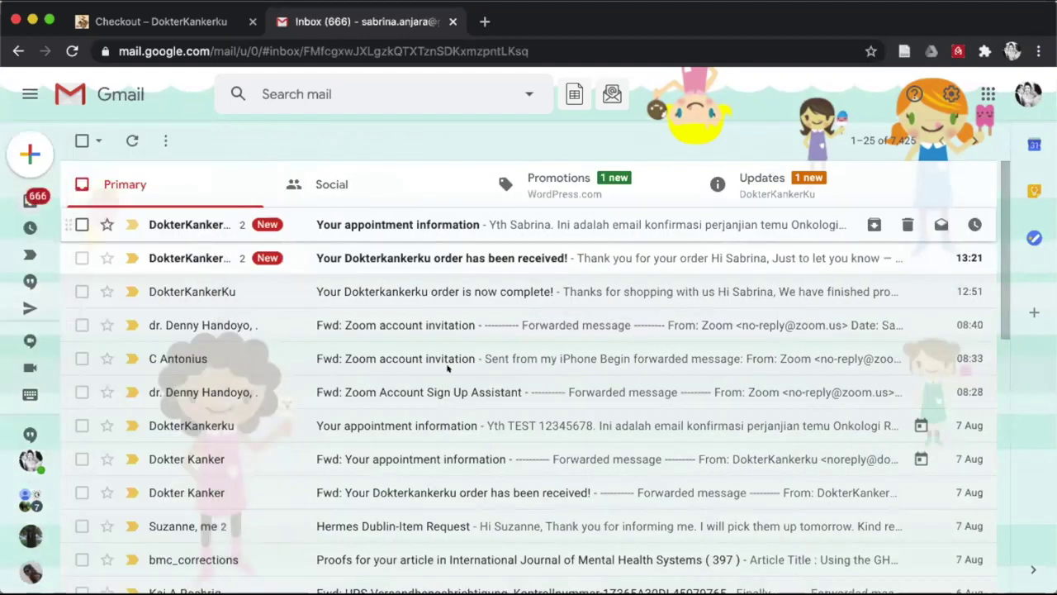
pyautogui.scroll(-3, 448, 369)
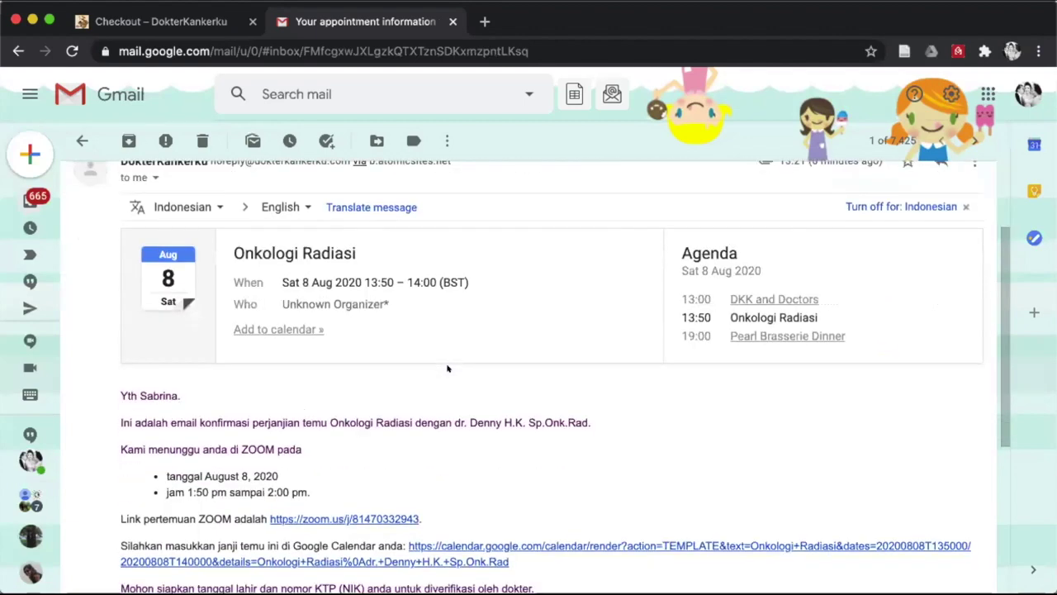
pyautogui.scroll(3, 447, 369)
pyautogui.scroll(-3, 447, 369)
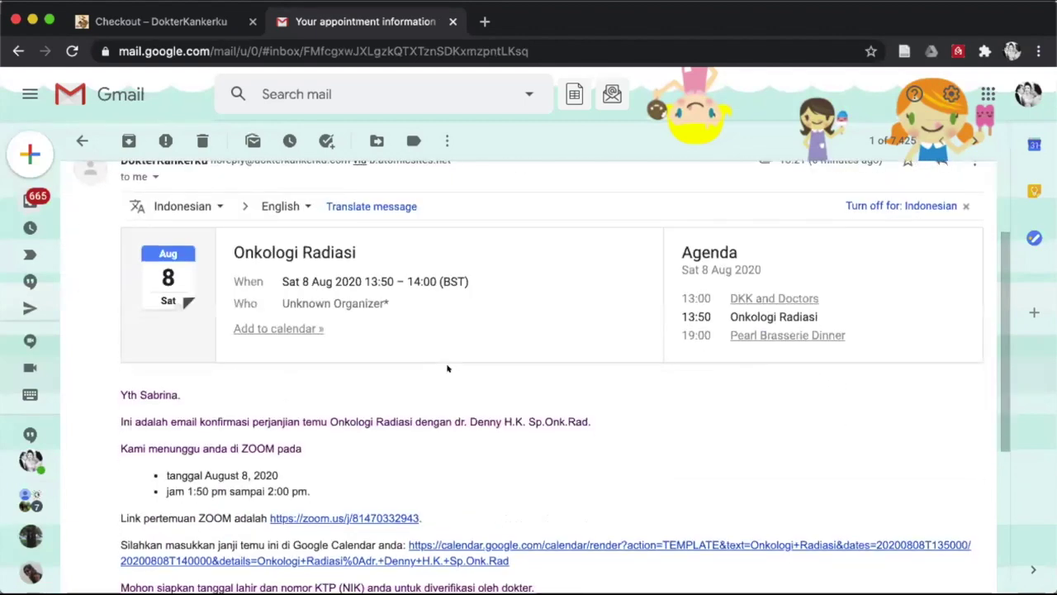
pyautogui.scroll(1, 447, 369)
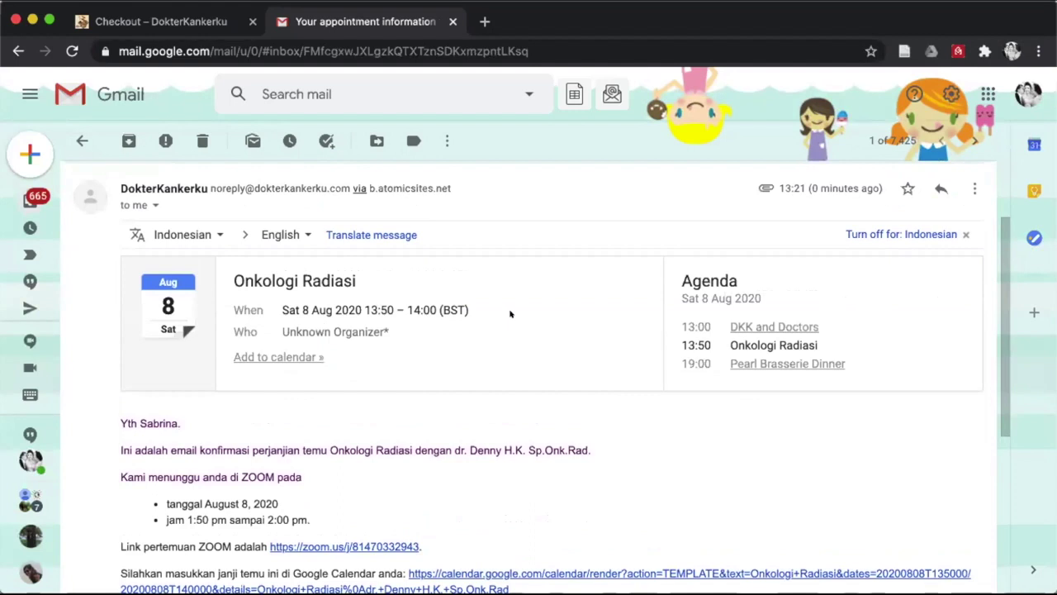
pyautogui.scroll(-3, 511, 314)
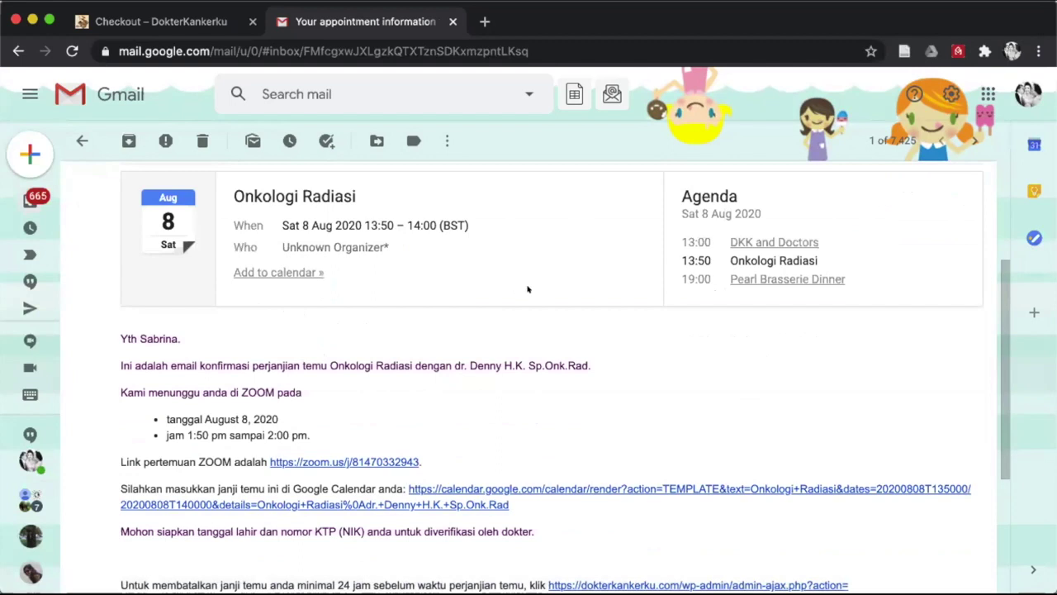
pyautogui.scroll(-4, 528, 290)
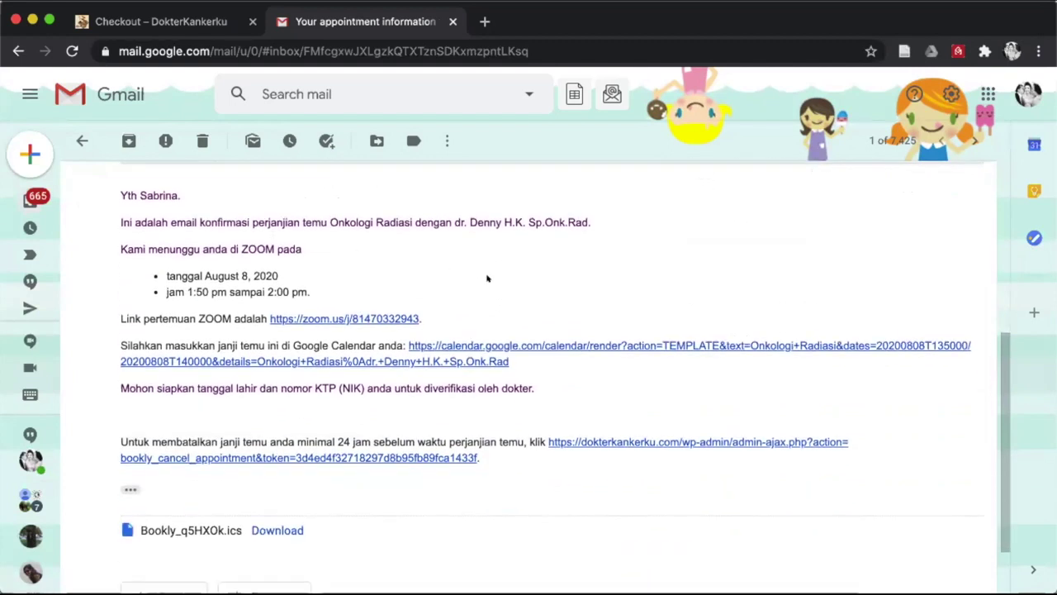
pyautogui.scroll(-1, 487, 279)
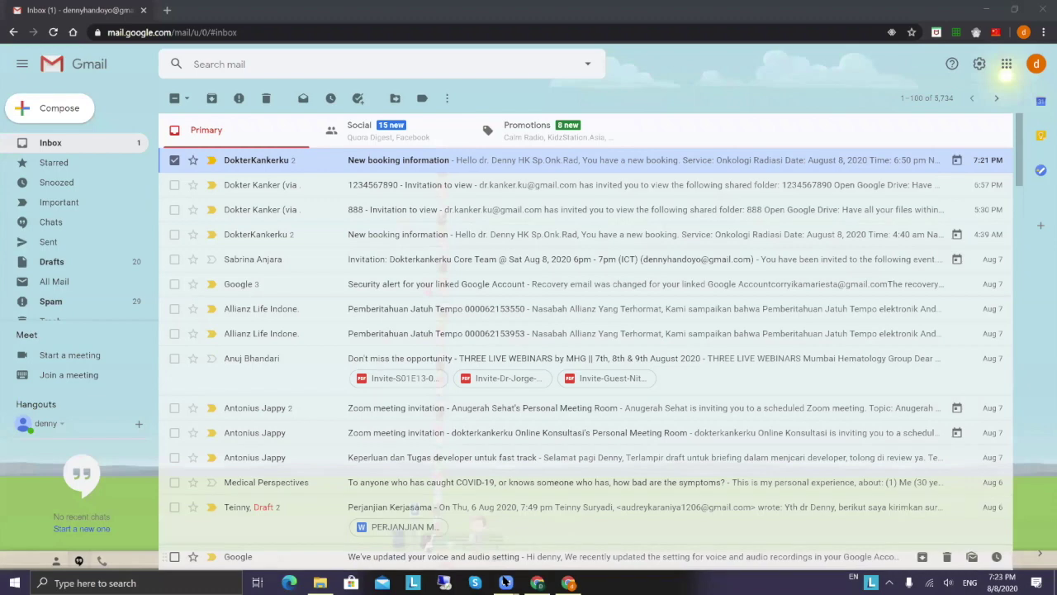
pyautogui.moveTo(505, 583)
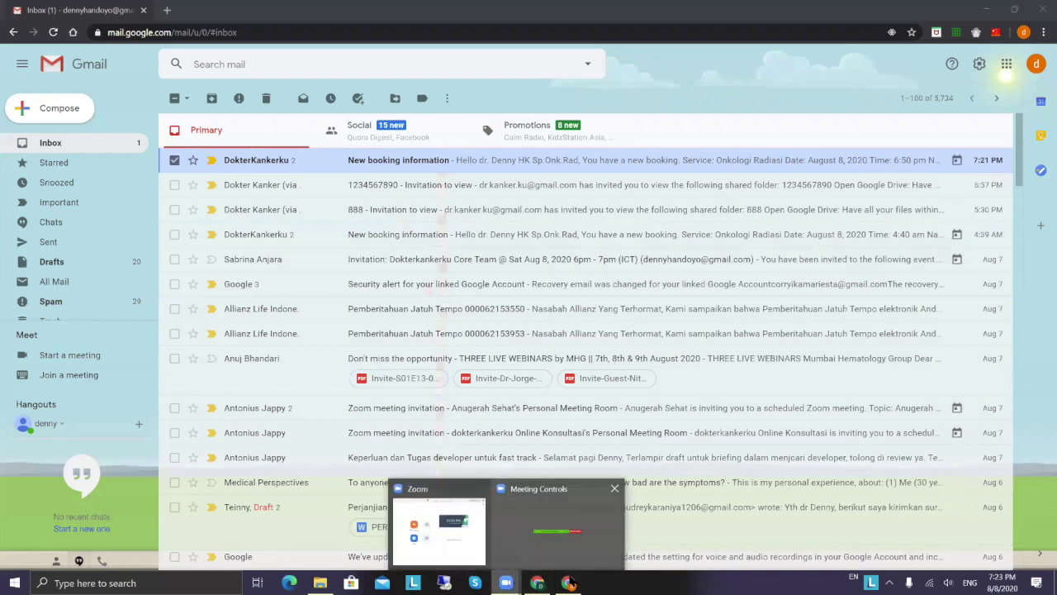
# Open the "New booking information" email and examine the booking details, Zoom, calendar and EMR links, and appointment actions.
pyautogui.click(708, 67)
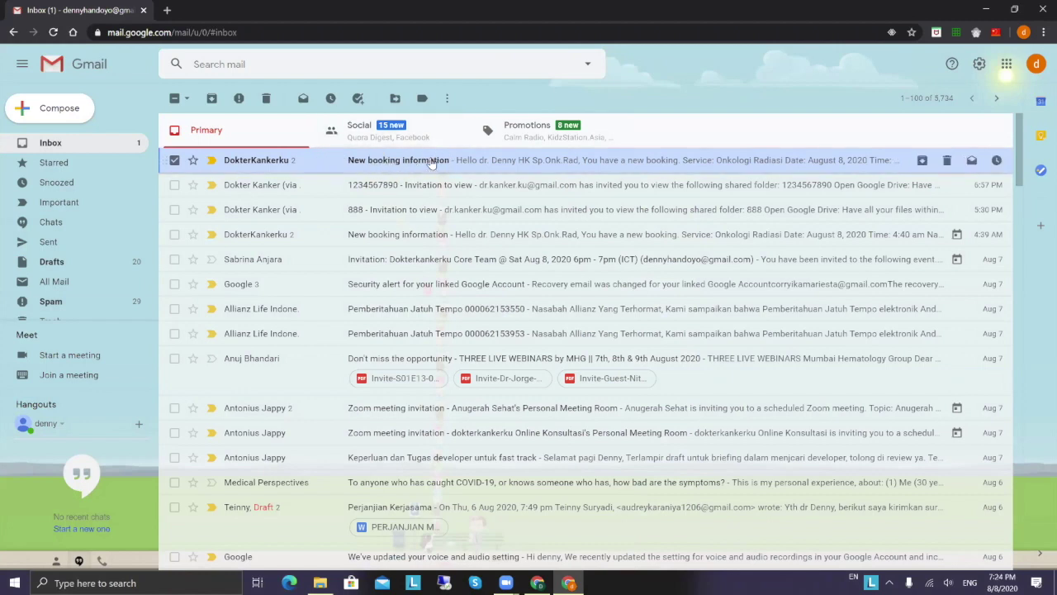
pyautogui.click(430, 162)
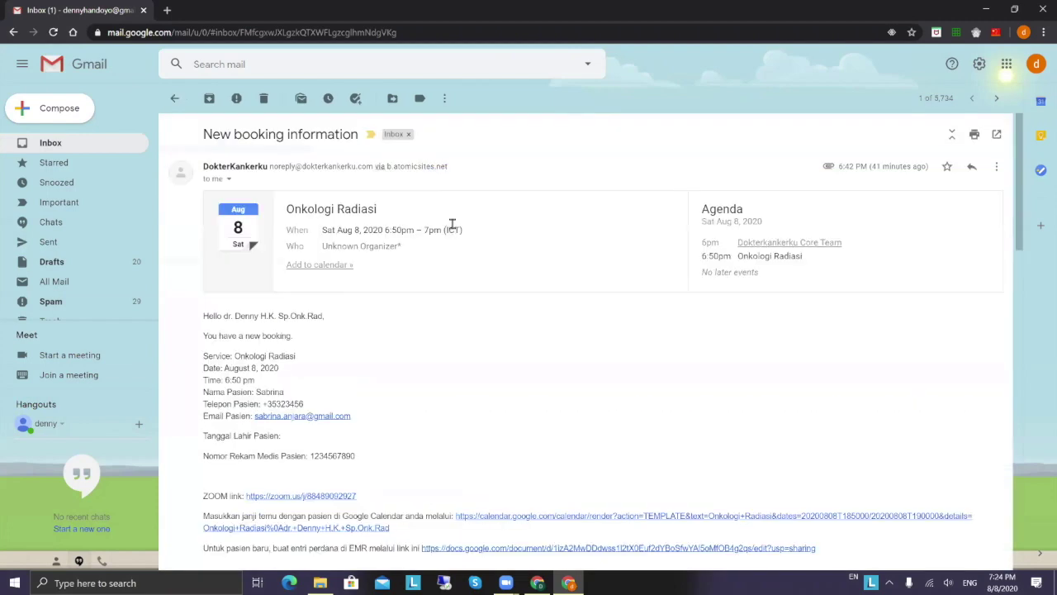
pyautogui.scroll(-1, 454, 231)
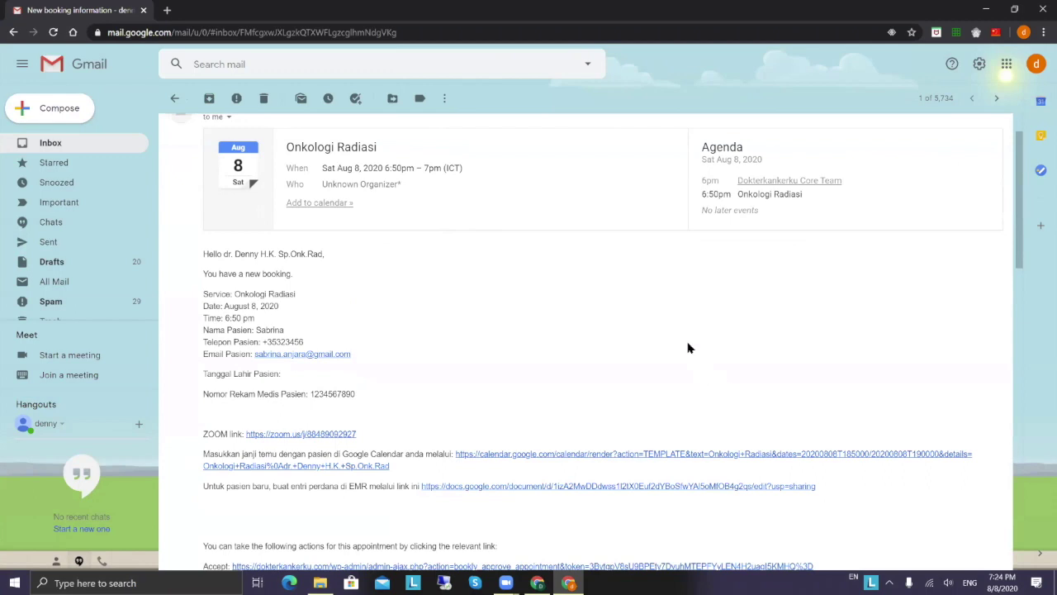
pyautogui.scroll(-1, 689, 347)
pyautogui.scroll(-1, 689, 348)
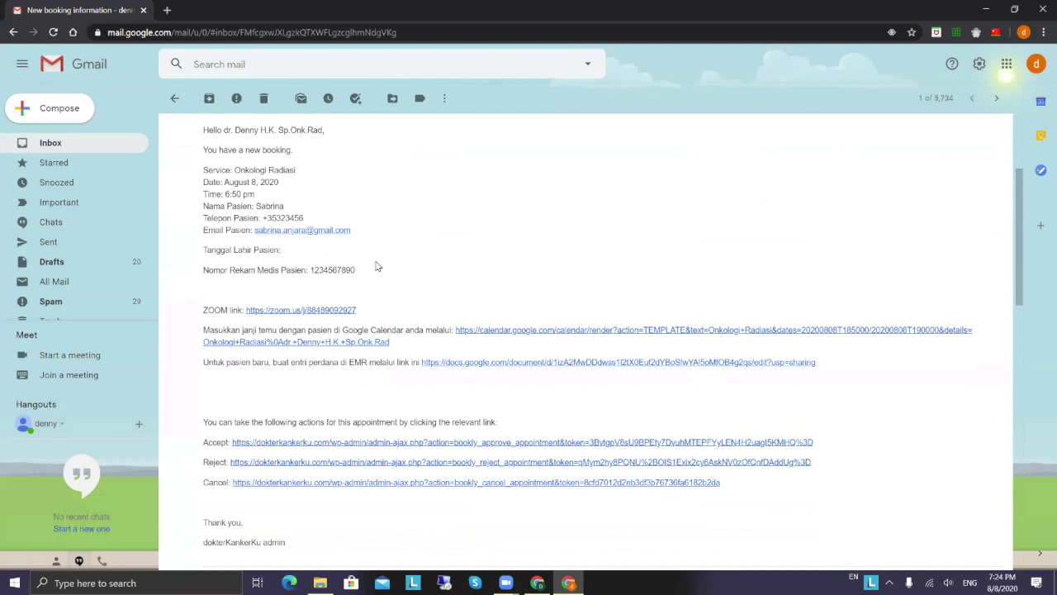
pyautogui.scroll(-1, 377, 266)
pyautogui.scroll(-1, 374, 265)
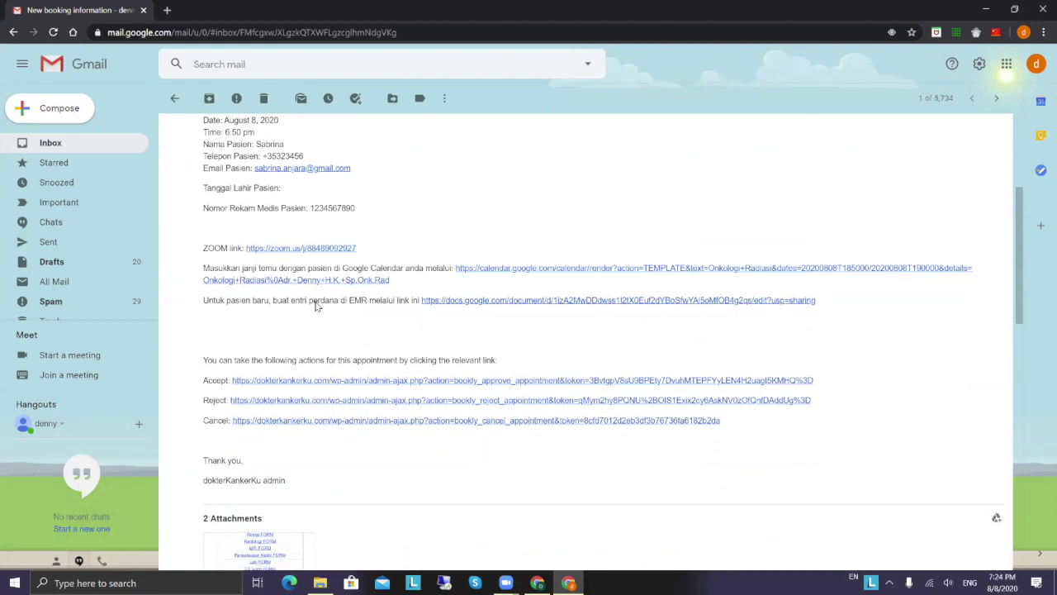
pyautogui.scroll(-1, 312, 276)
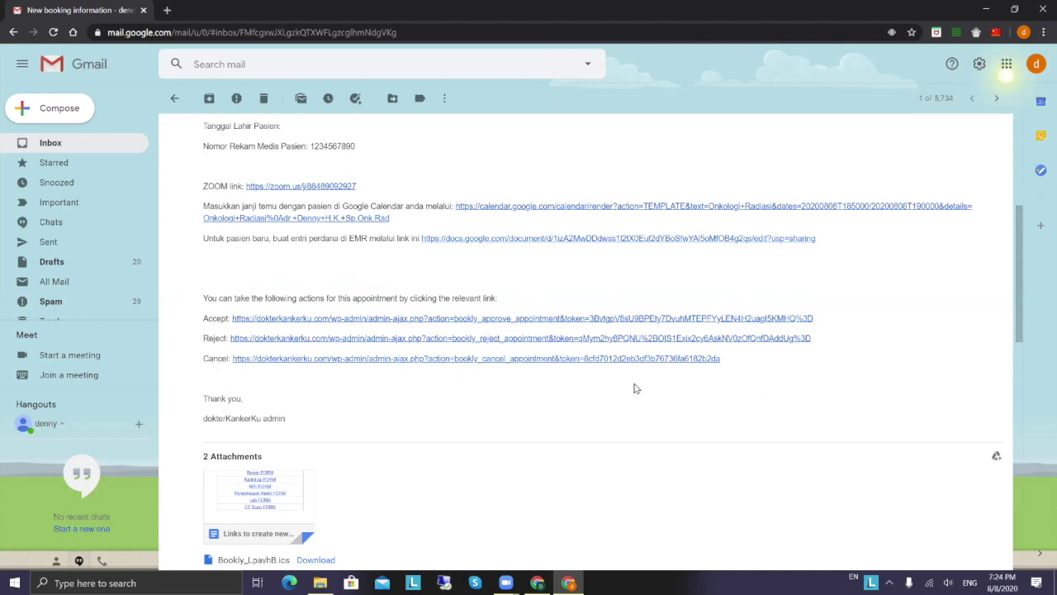
# Accept the appointment through the Accept link in the booking email and return to the email to review its booking details.
pyautogui.click(295, 319)
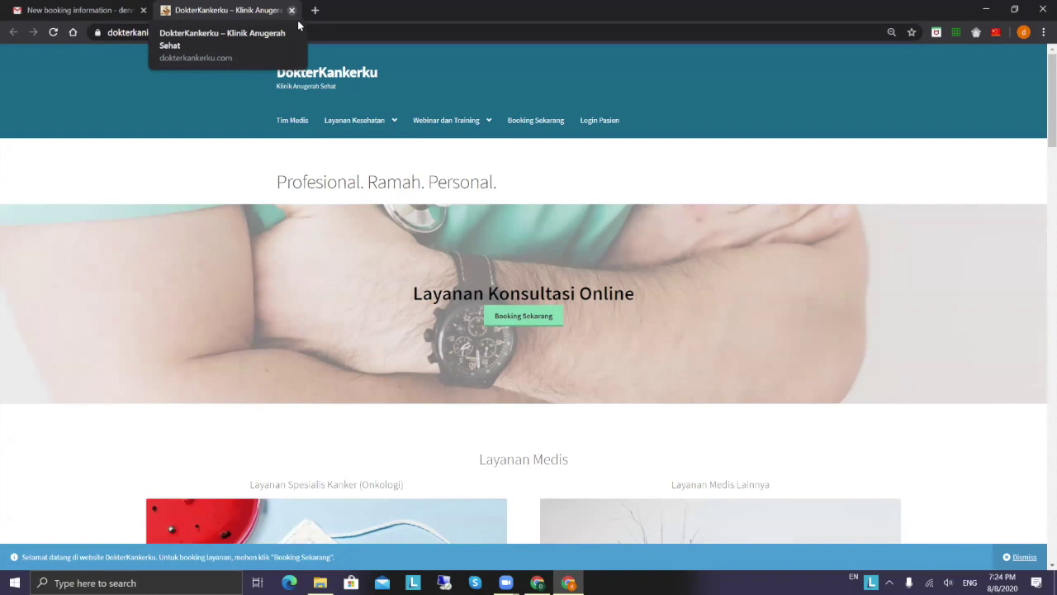
pyautogui.hotkey('ctrl', 'Tab')
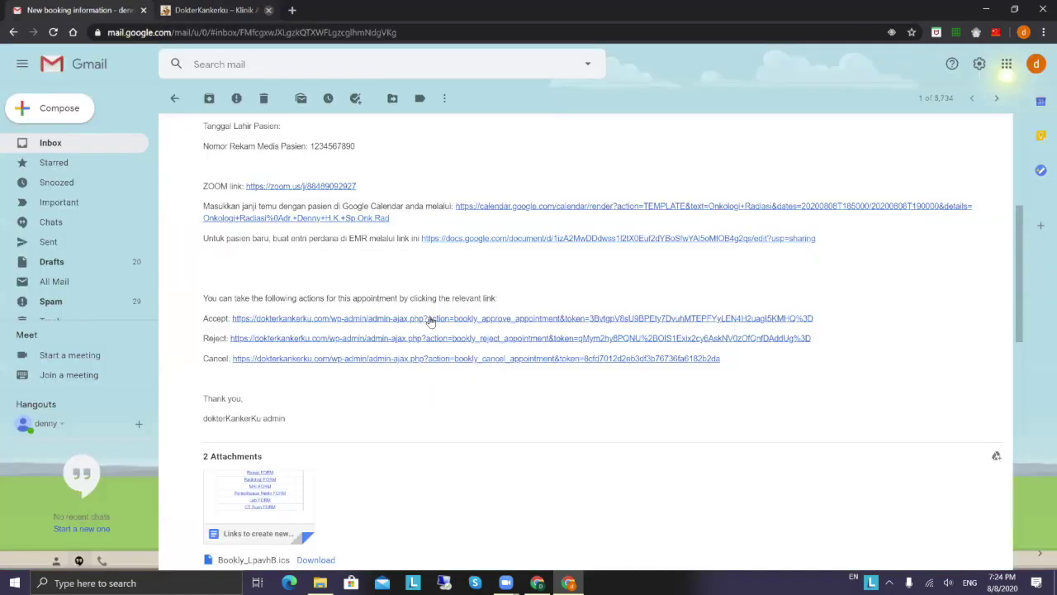
pyautogui.scroll(1, 570, 426)
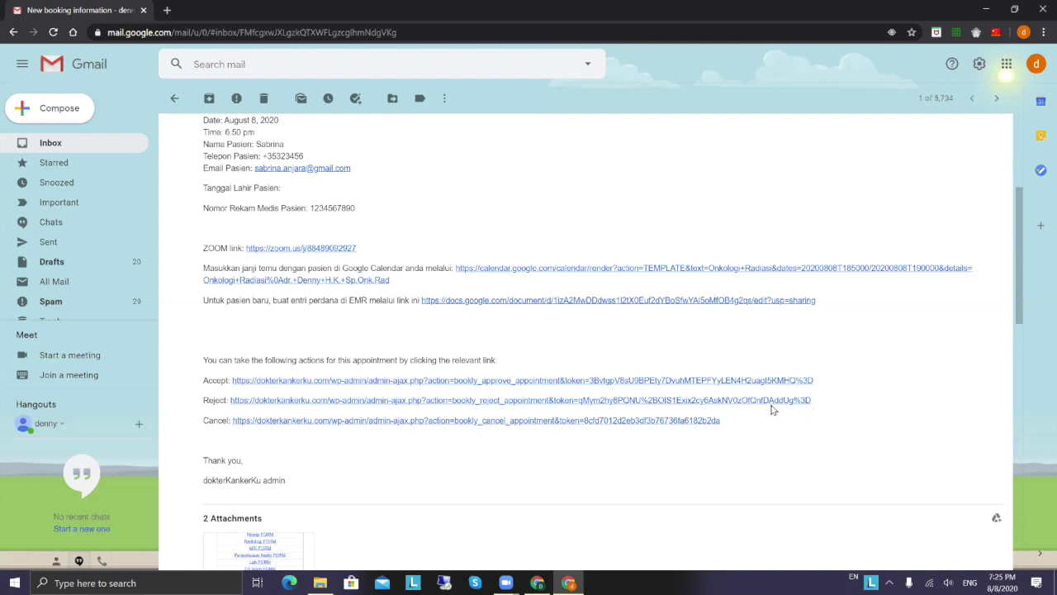
pyautogui.scroll(1, 755, 415)
pyautogui.scroll(1, 285, 392)
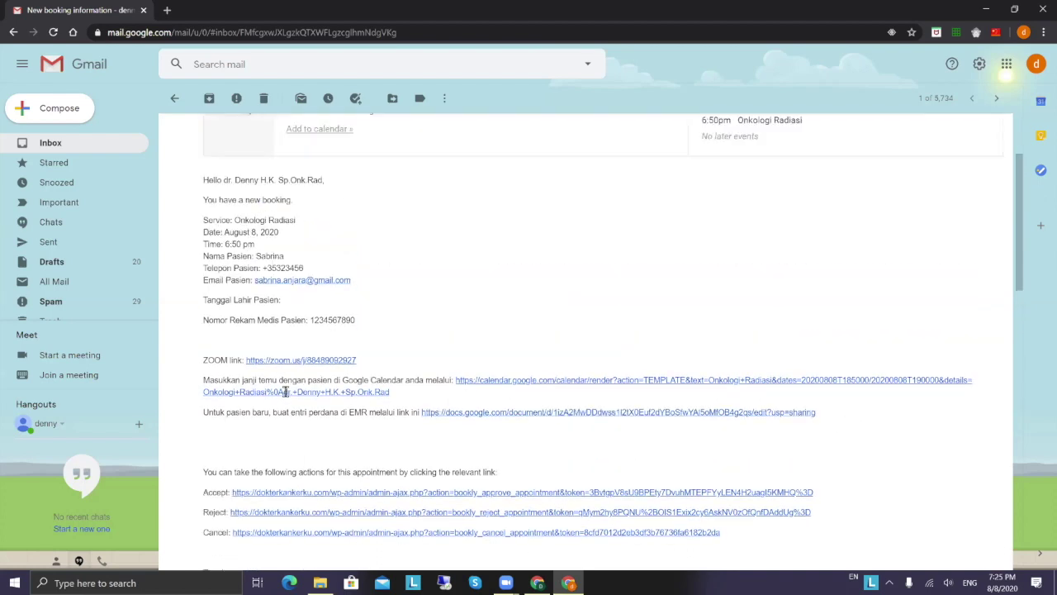
pyautogui.scroll(1, 314, 374)
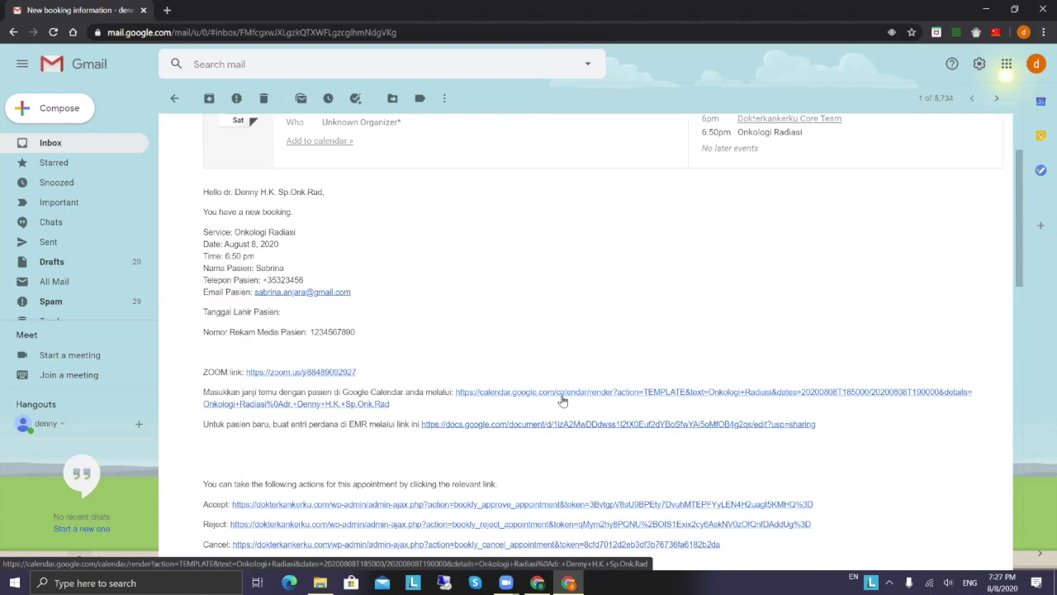
pyautogui.scroll(3, 576, 372)
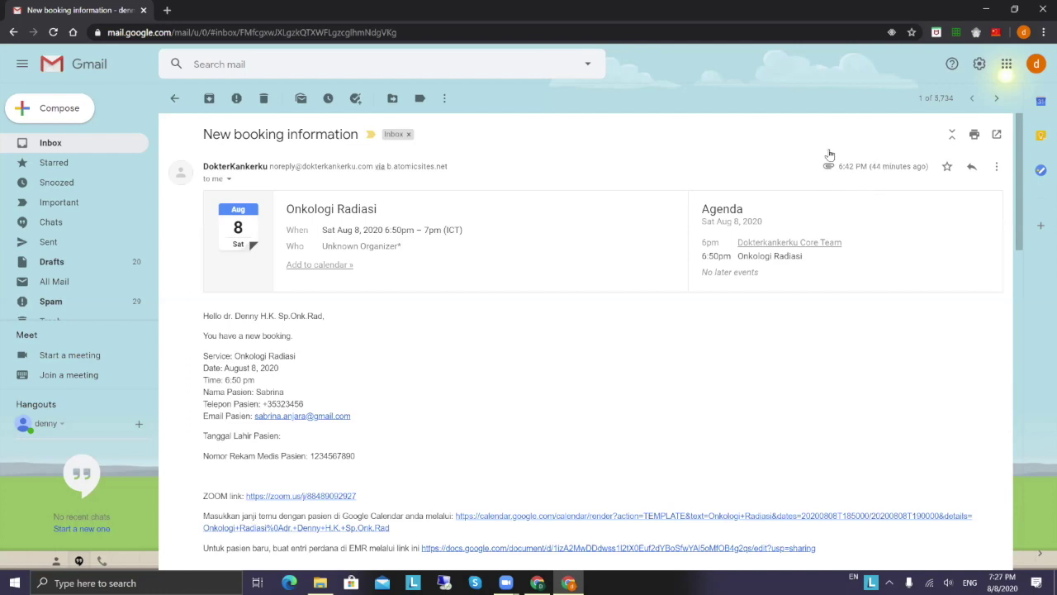
pyautogui.scroll(-1, 314, 326)
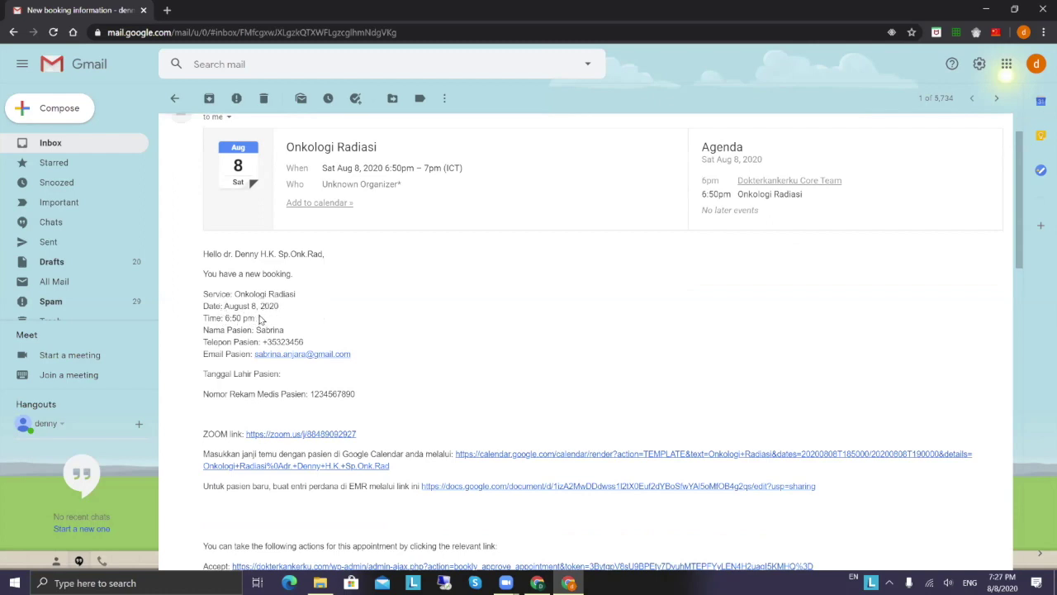
# Open the Google Calendar link in the booking email, title the event "trial dokterkankerku" and save it.
pyautogui.click(531, 454)
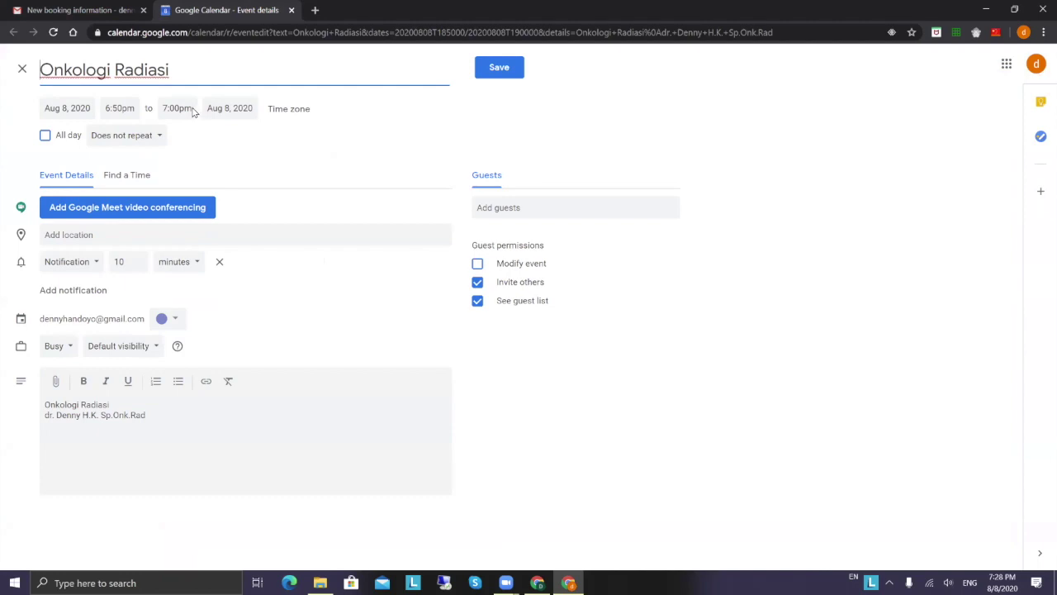
pyautogui.moveTo(179, 69); pyautogui.dragTo(25, 71)
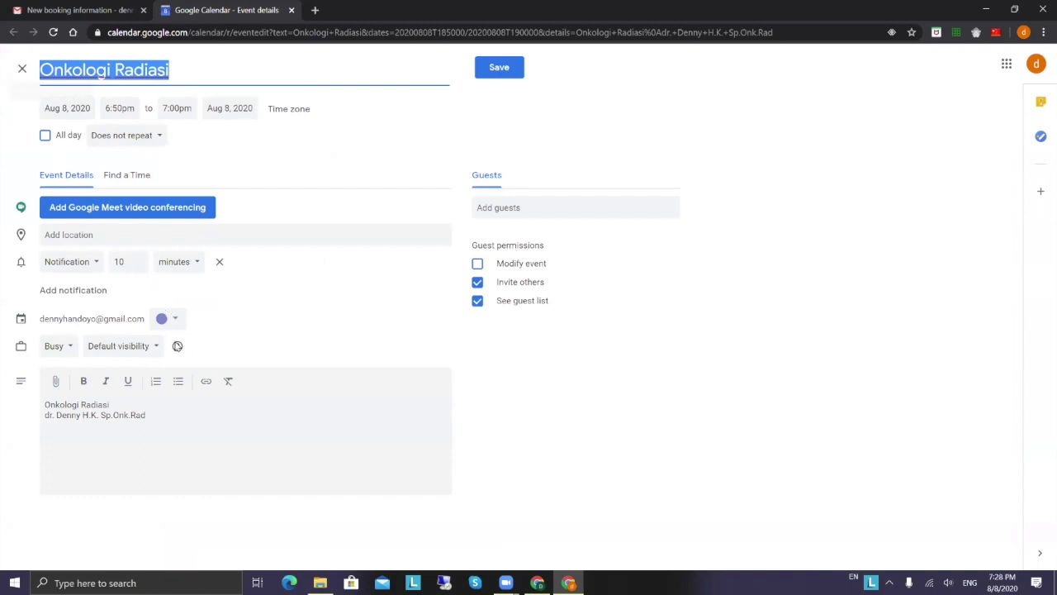
pyautogui.press('BackSpace')
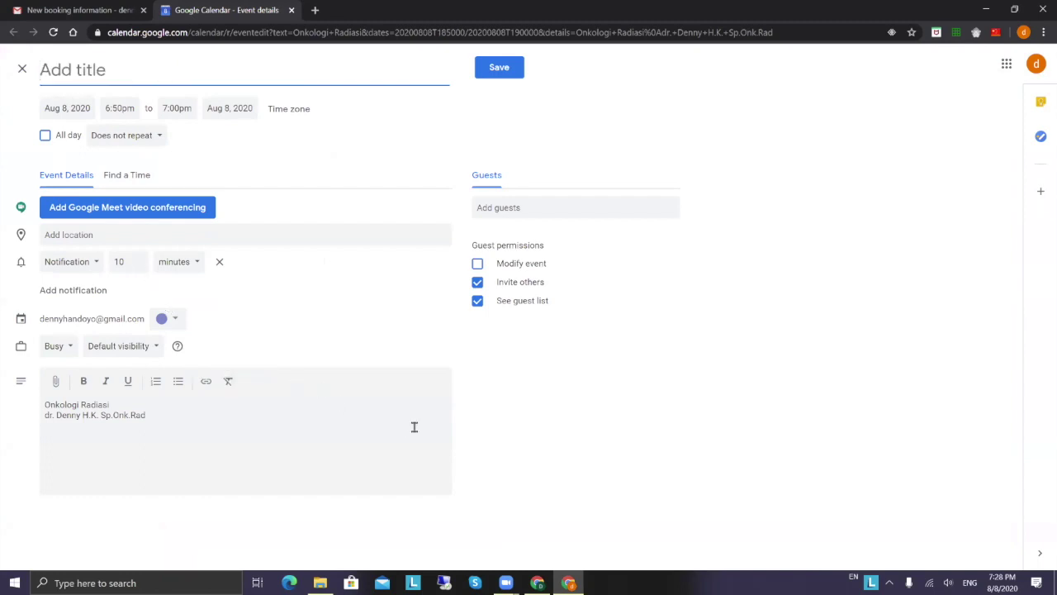
pyautogui.write('trial dokk')
pyautogui.press('BackSpace')
pyautogui.write('terkankerku')
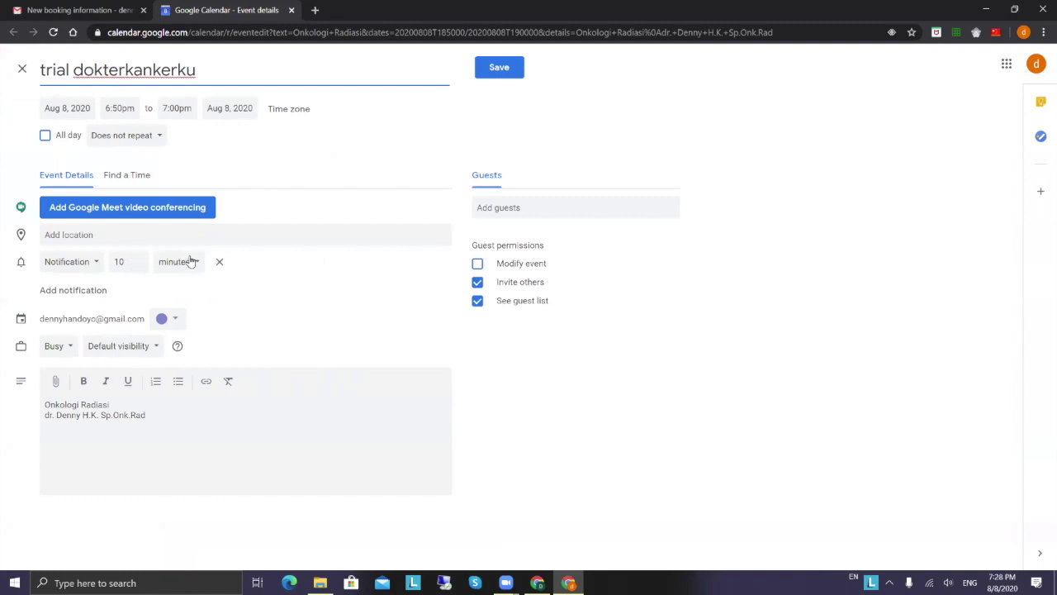
pyautogui.click(510, 71)
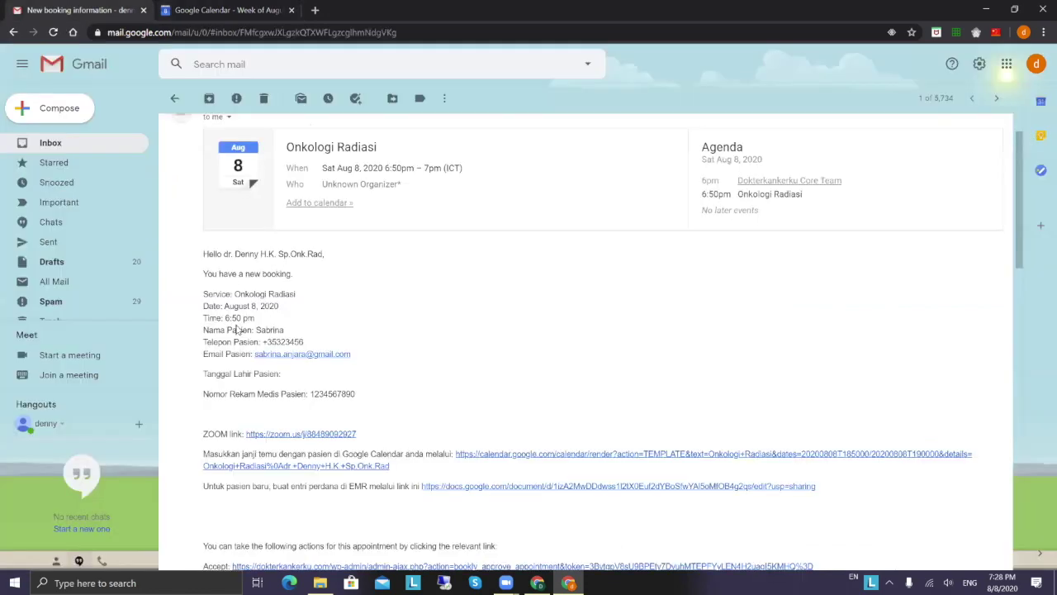
# Try to launch the Zoom meeting from the link in the booking email, declining to leave the current meeting.
pyautogui.click(75, 9)
pyautogui.click(275, 435)
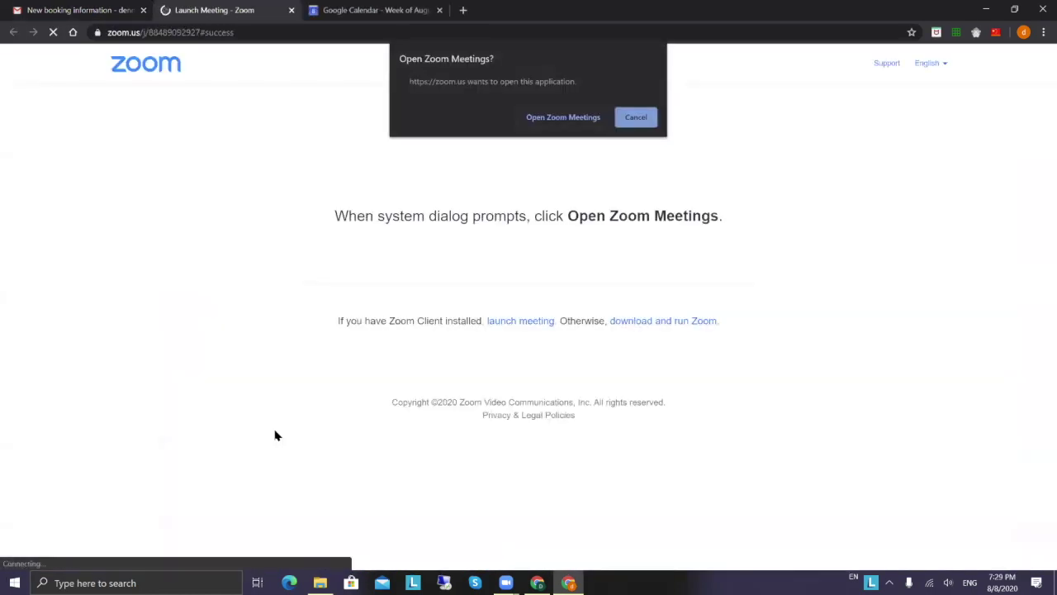
pyautogui.click(585, 117)
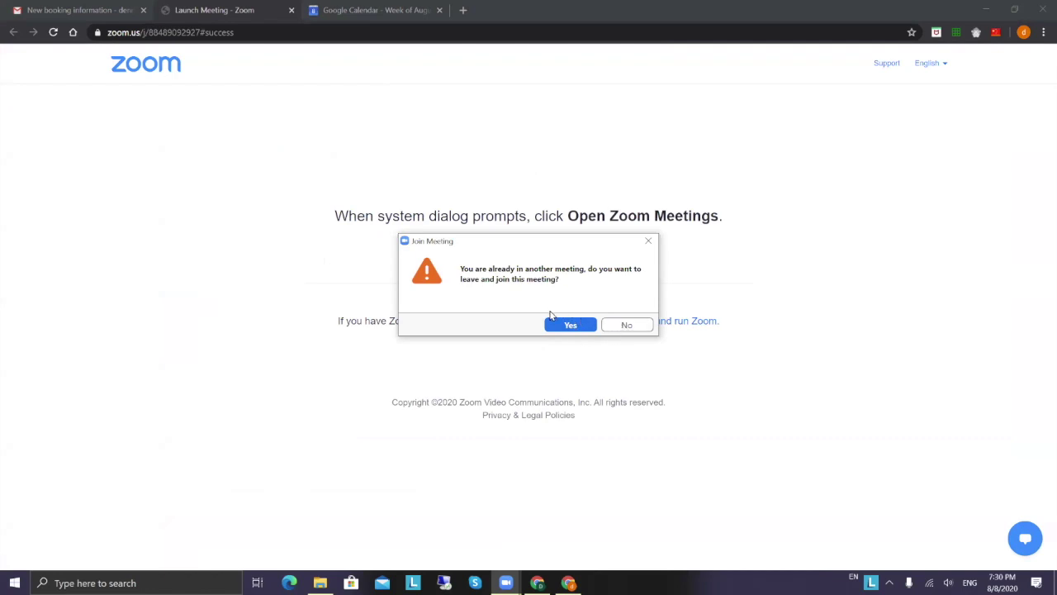
pyautogui.click(643, 325)
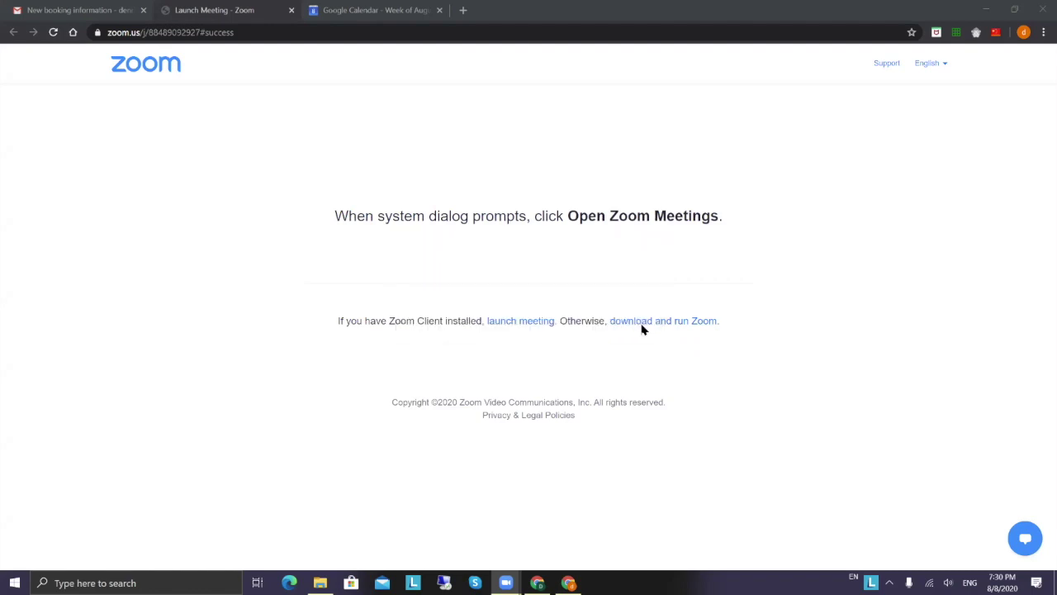
pyautogui.click(775, 22)
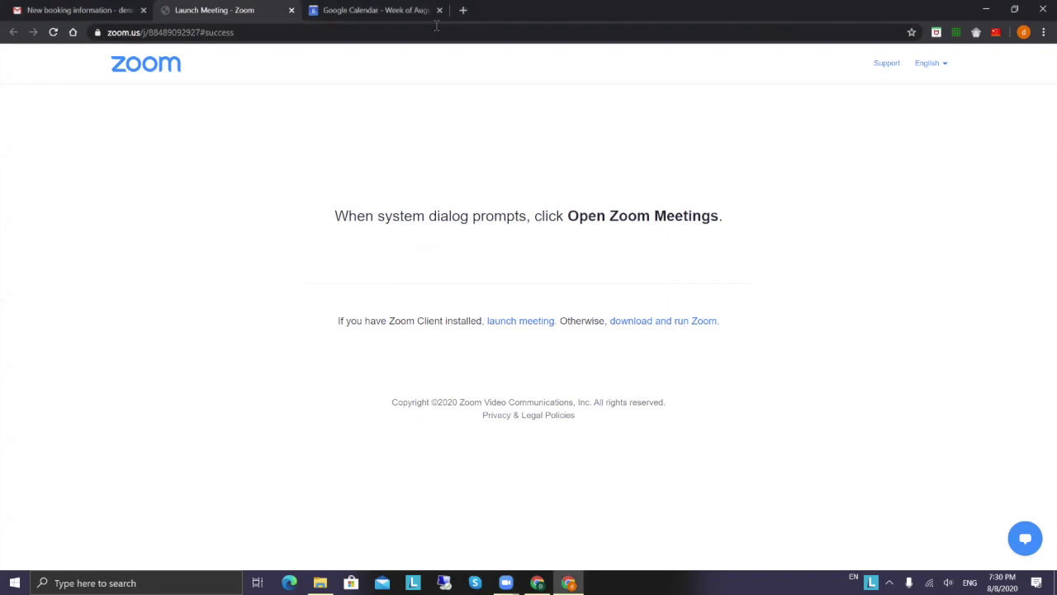
# Open the EMR link for new patients in the booking email and open the Rekam Medis FORM from the document.
pyautogui.click(83, 11)
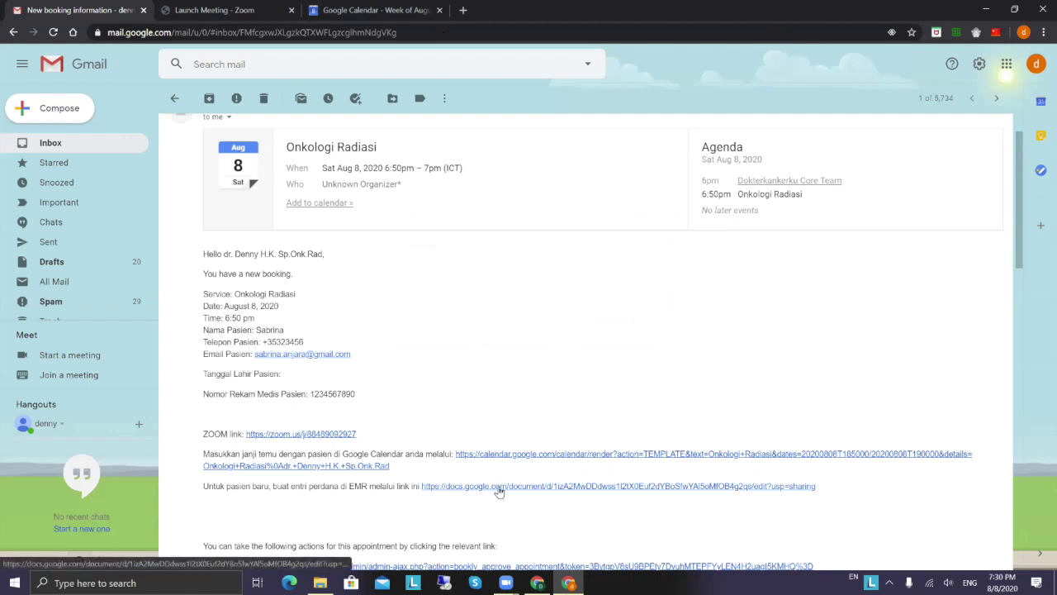
pyautogui.scroll(-3, 236, 380)
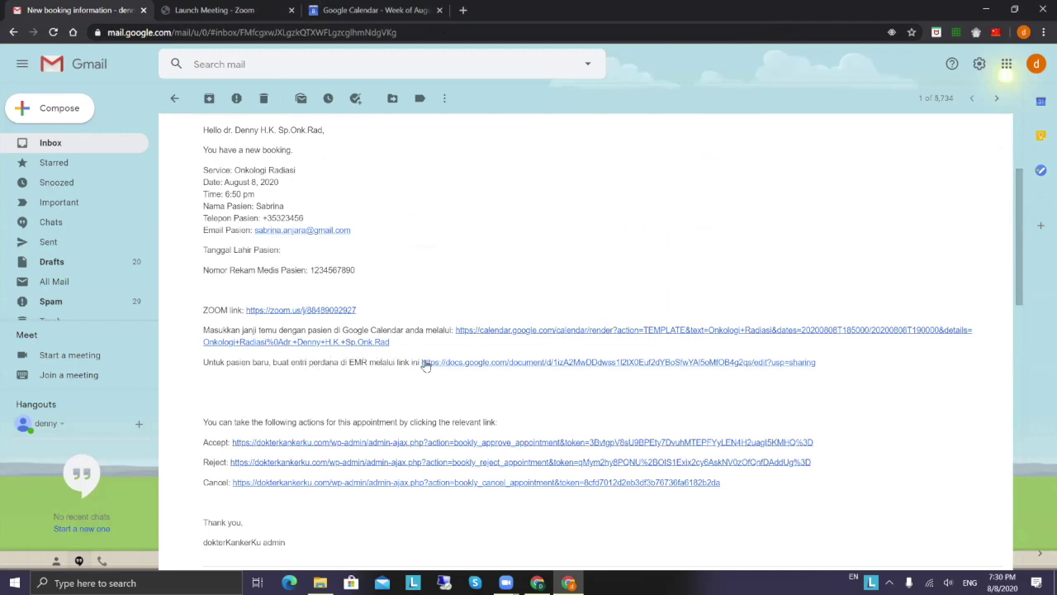
pyautogui.click(470, 365)
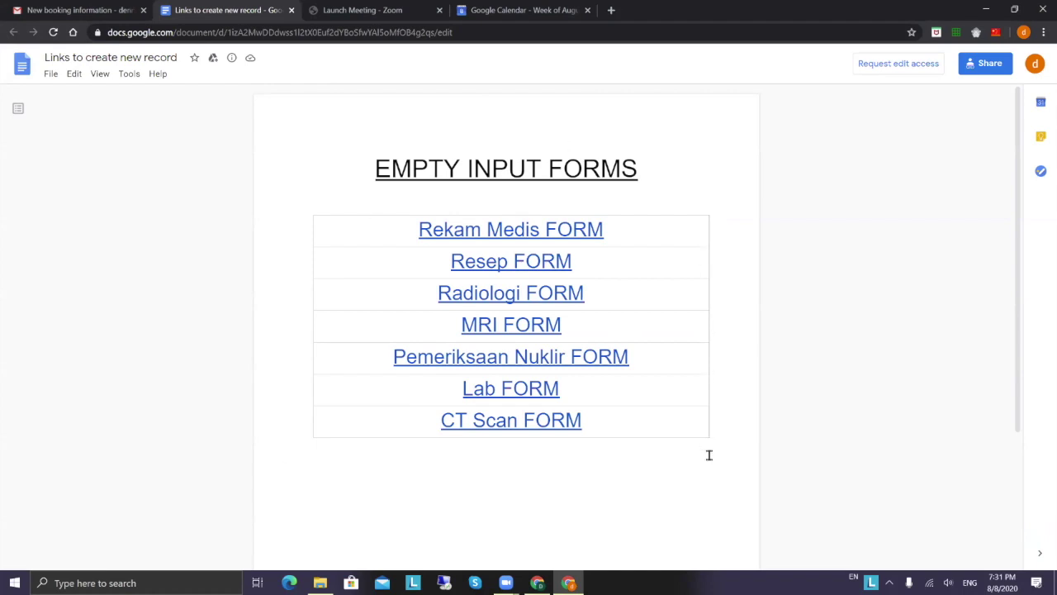
pyautogui.click(493, 229)
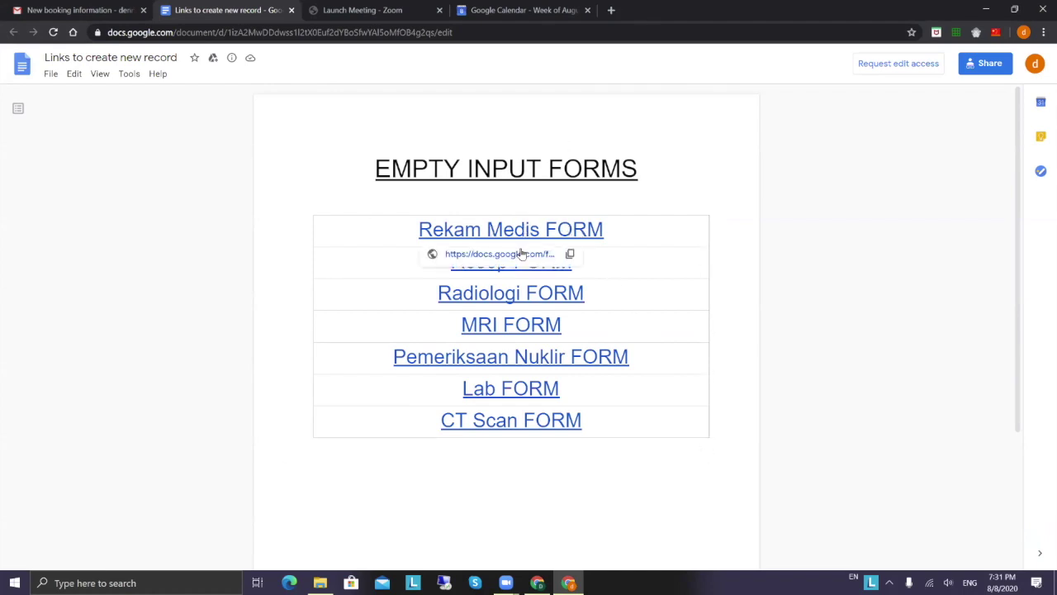
pyautogui.click(520, 253)
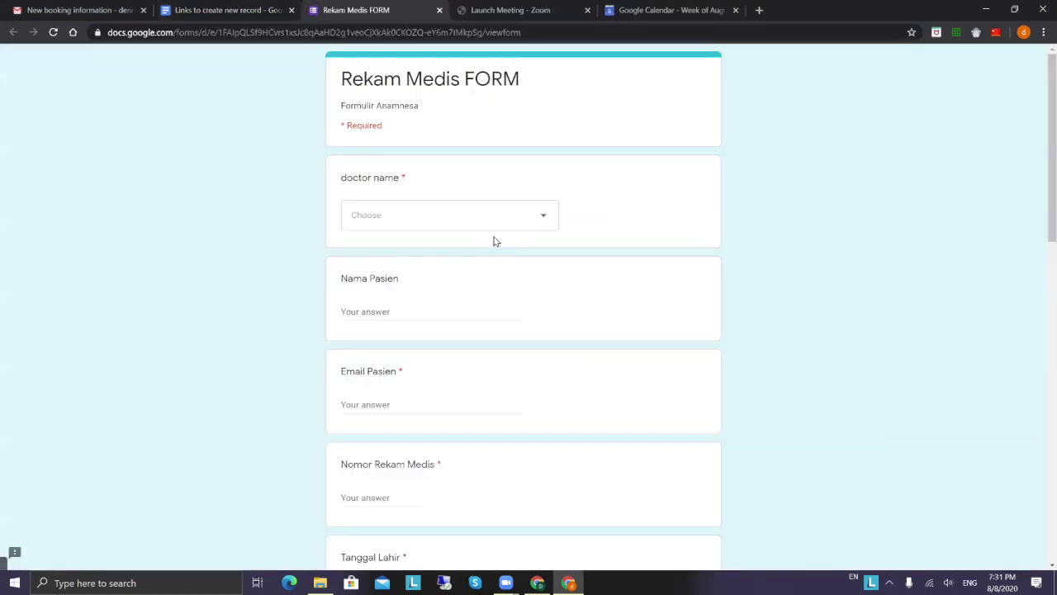
# Choose the booked radiation oncologist as the doctor name in the Rekam Medis FORM.
pyautogui.click(483, 217)
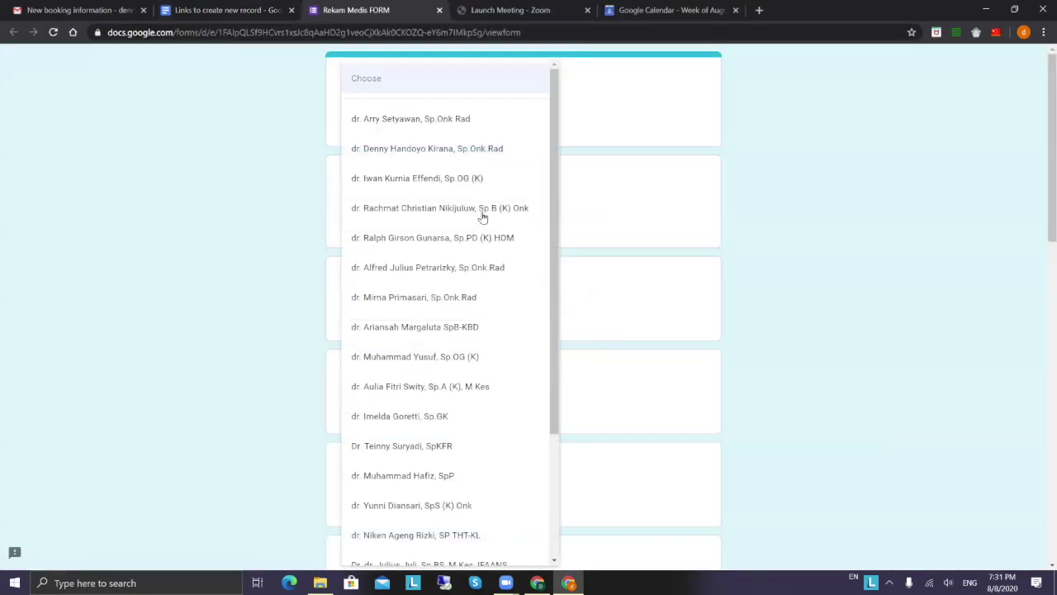
pyautogui.click(456, 149)
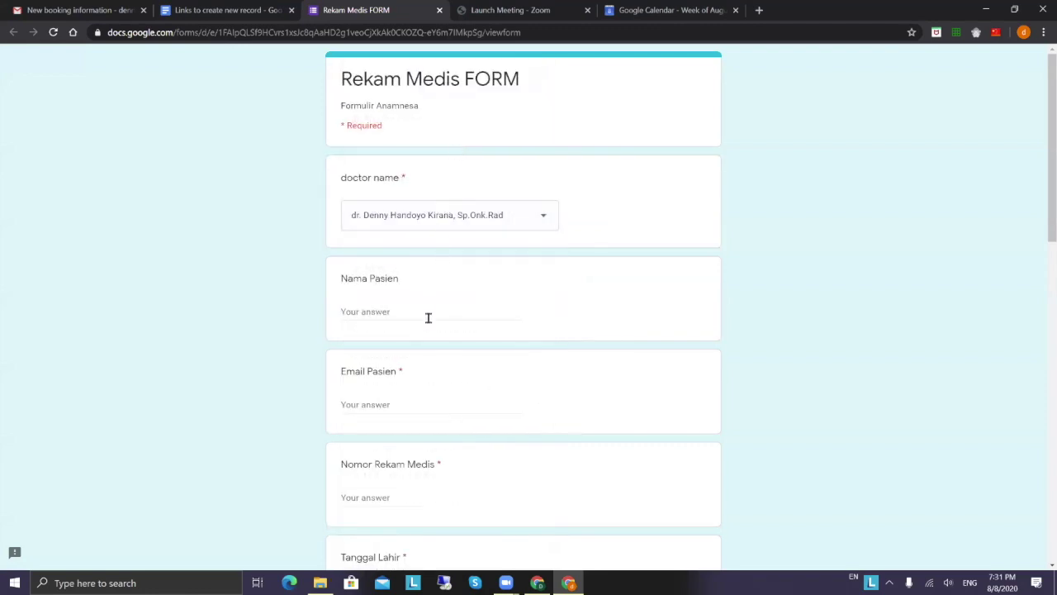
pyautogui.scroll(-1, 422, 289)
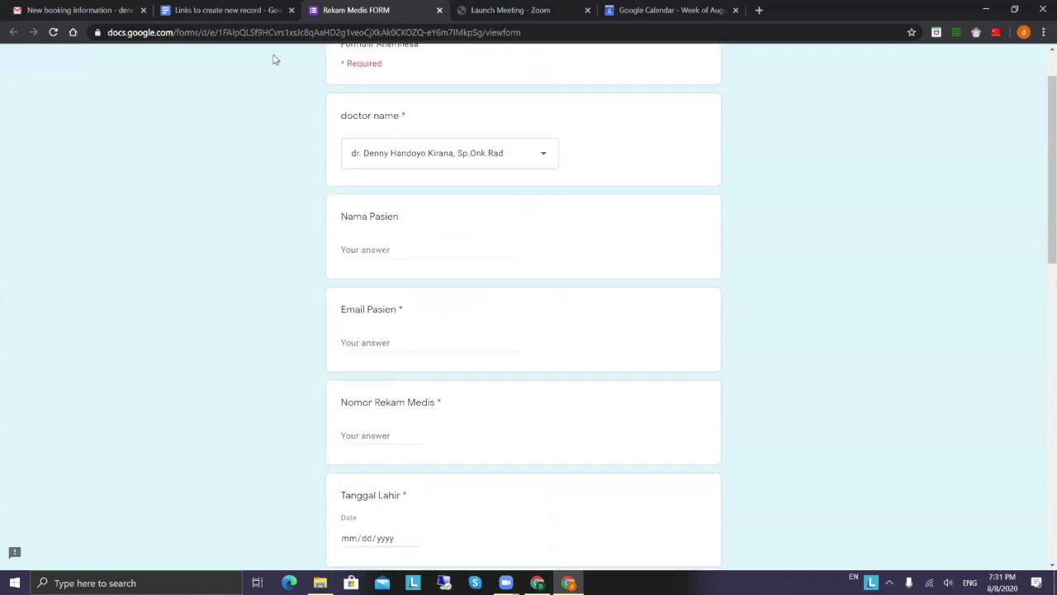
# Copy the patient's name from the booking email into the Nama Pasien field of the Rekam Medis FORM.
pyautogui.click(83, 12)
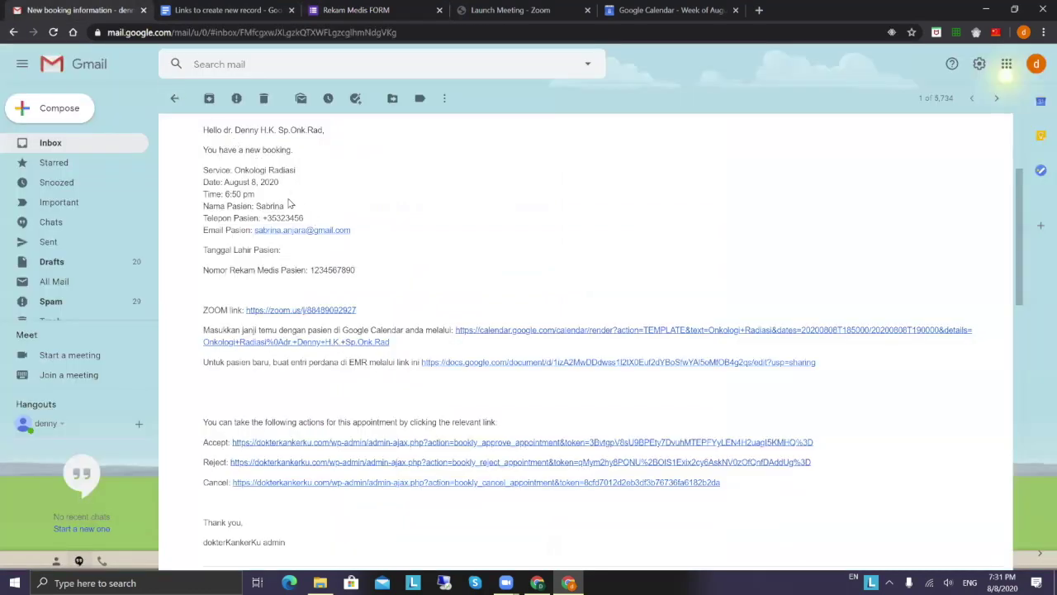
pyautogui.moveTo(289, 206); pyautogui.dragTo(254, 206)
pyautogui.hotkey('ctrl', 'c')
pyautogui.rightClick(264, 207)
pyautogui.click(285, 213)
pyautogui.hotkey('ctrl', '3')
pyautogui.click(397, 256)
pyautogui.rightClick(396, 256)
pyautogui.click(434, 346)
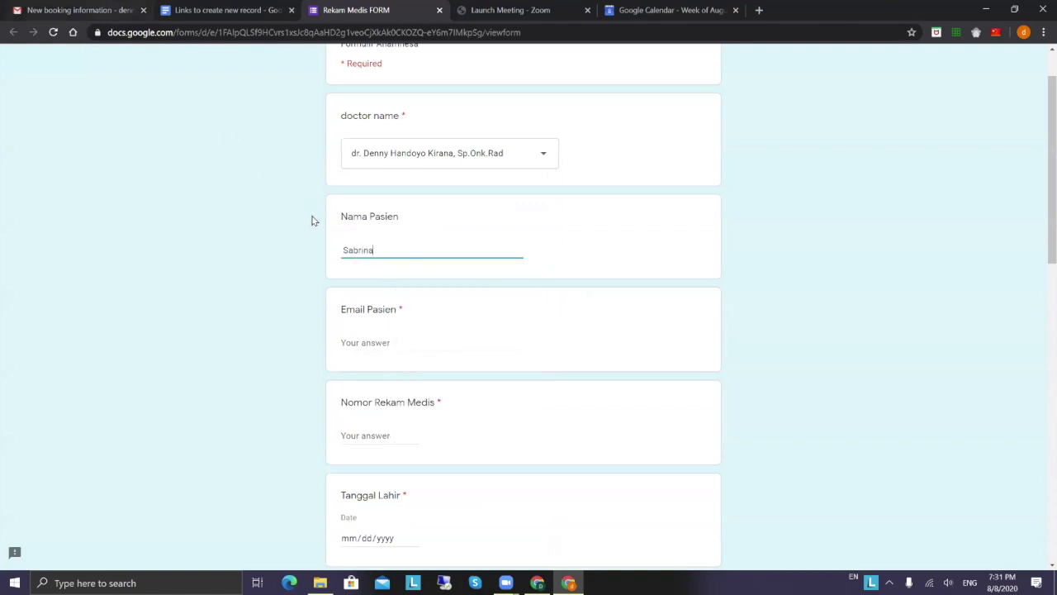
# Copy the patient's e-mail address from the booking email into the Email Pasien field of the Rekam Medis FORM.
pyautogui.hotkey('ctrl', '1')
pyautogui.moveTo(354, 231); pyautogui.dragTo(256, 234)
pyautogui.rightClick(268, 231)
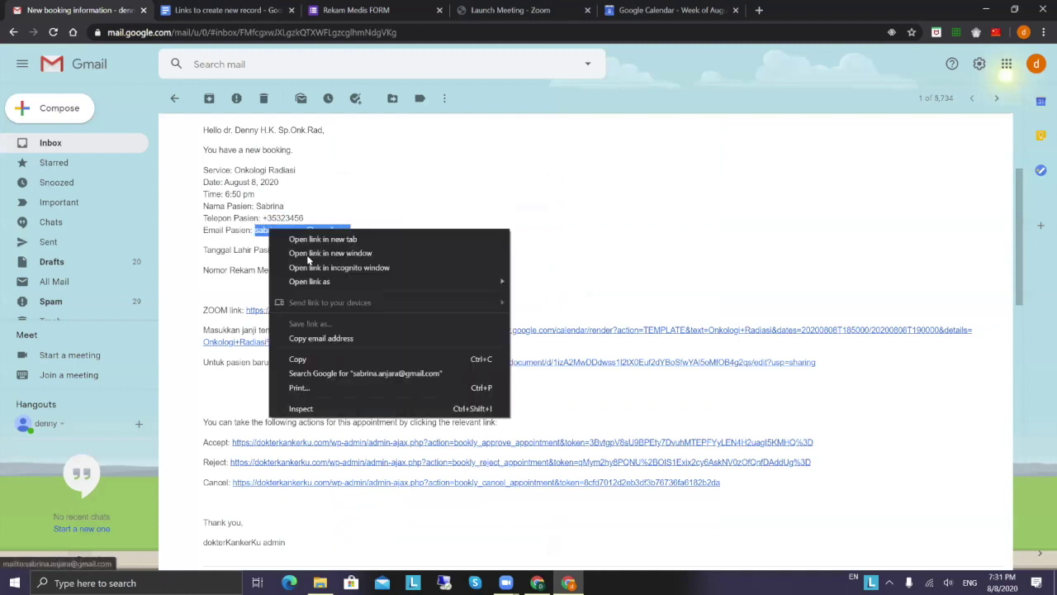
pyautogui.click(323, 359)
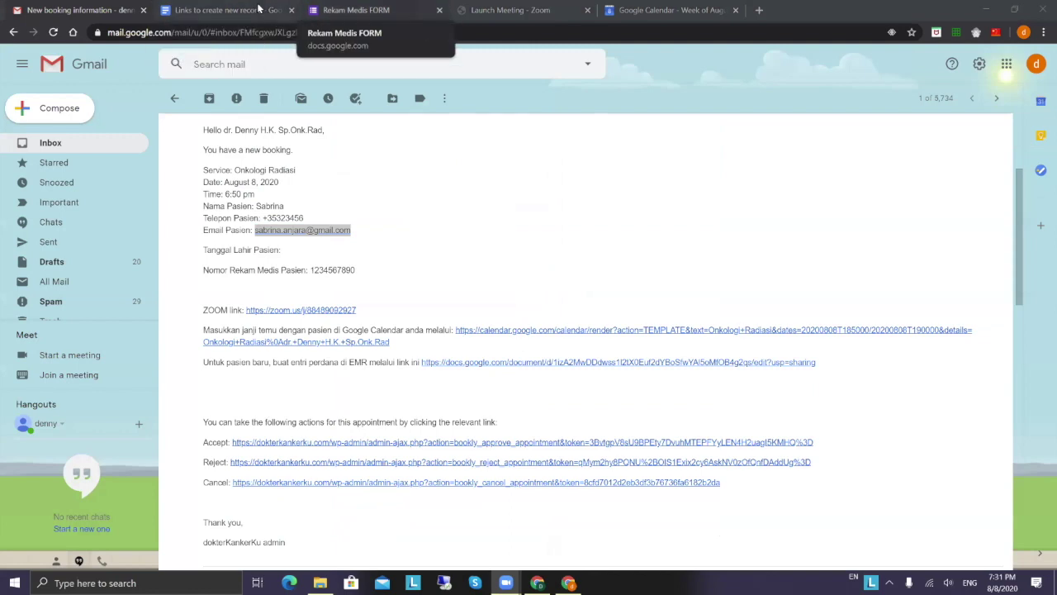
pyautogui.click(212, 10)
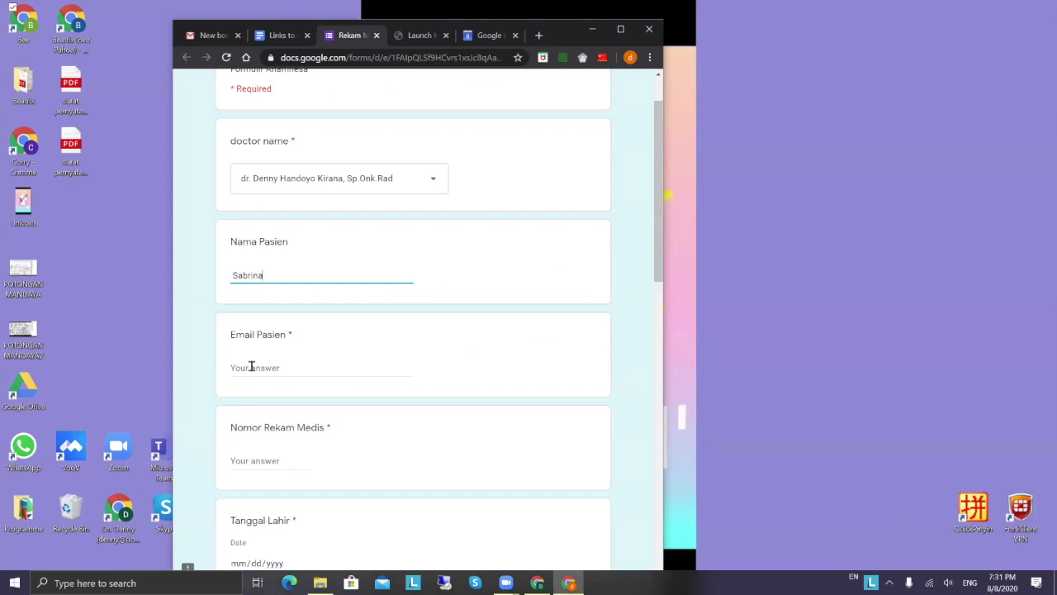
pyautogui.rightClick(251, 366)
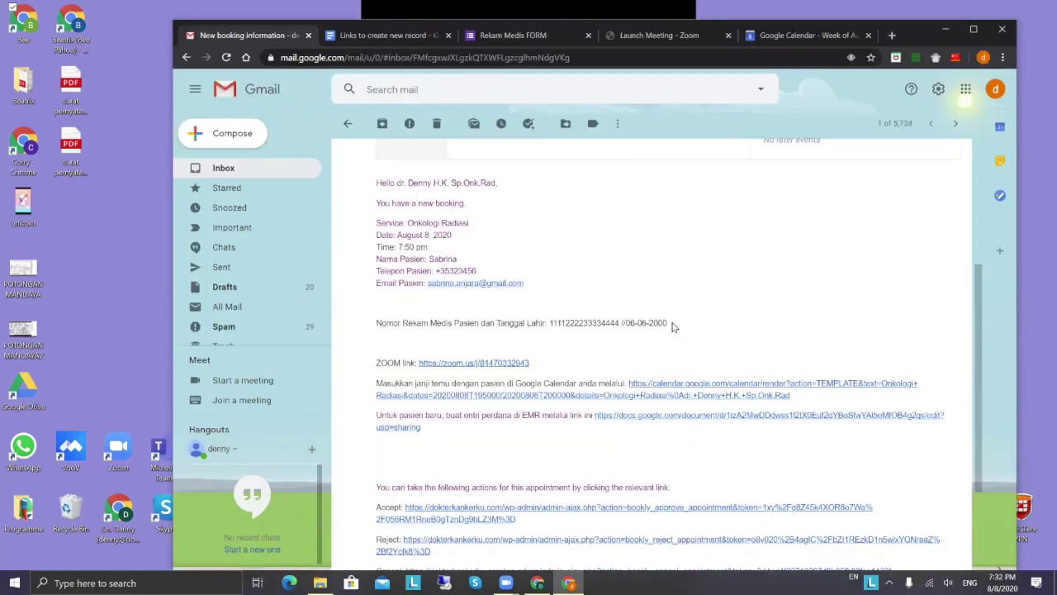
# Copy the patient's date of birth from the 7:50 pm booking email and return to the Rekam Medis FORM.
pyautogui.moveTo(676, 325); pyautogui.dragTo(625, 322)
pyautogui.rightClick(663, 322)
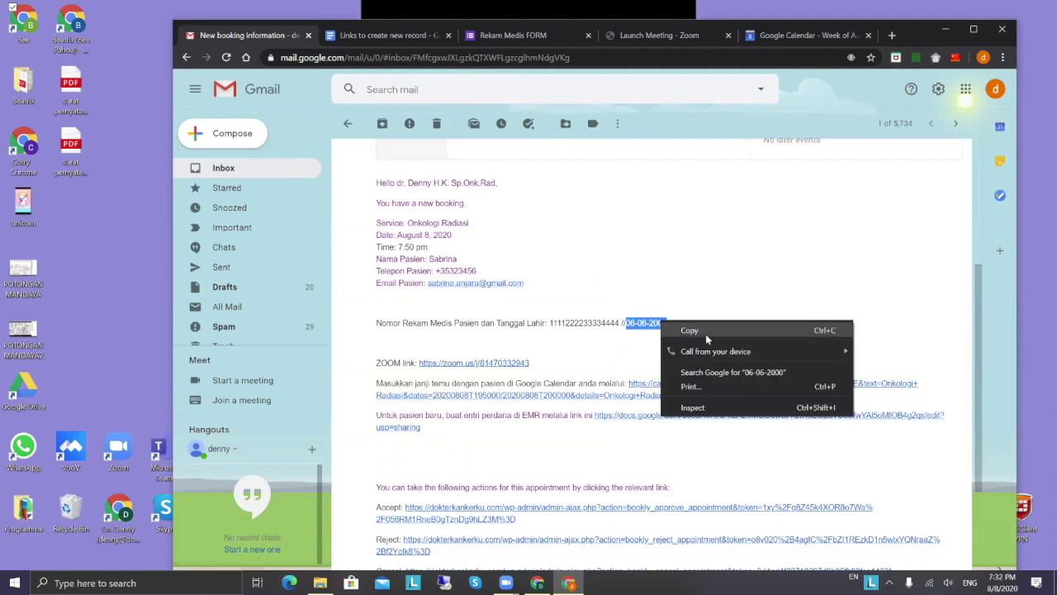
pyautogui.click(706, 332)
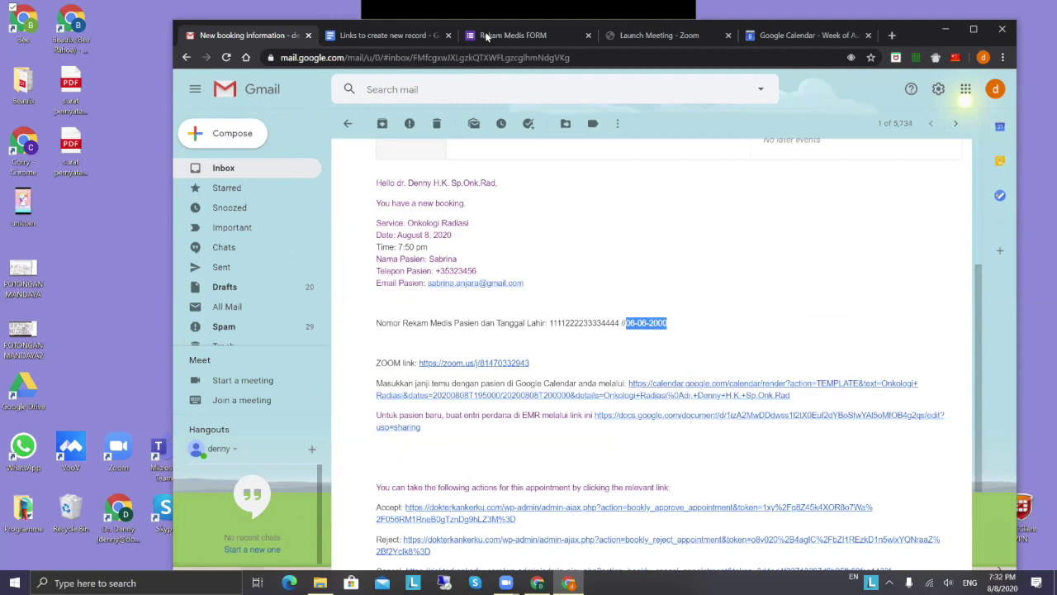
pyautogui.click(538, 35)
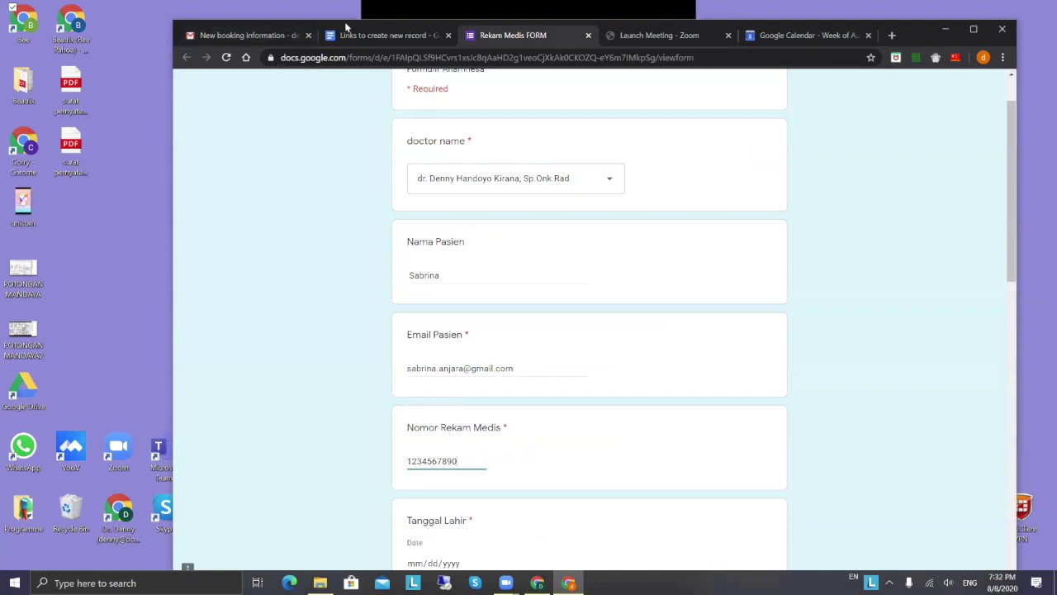
# Replace the Nomor Rekam Medis entry with the medical record number copied from the 7:50 pm booking email.
pyautogui.click(369, 40)
pyautogui.click(286, 35)
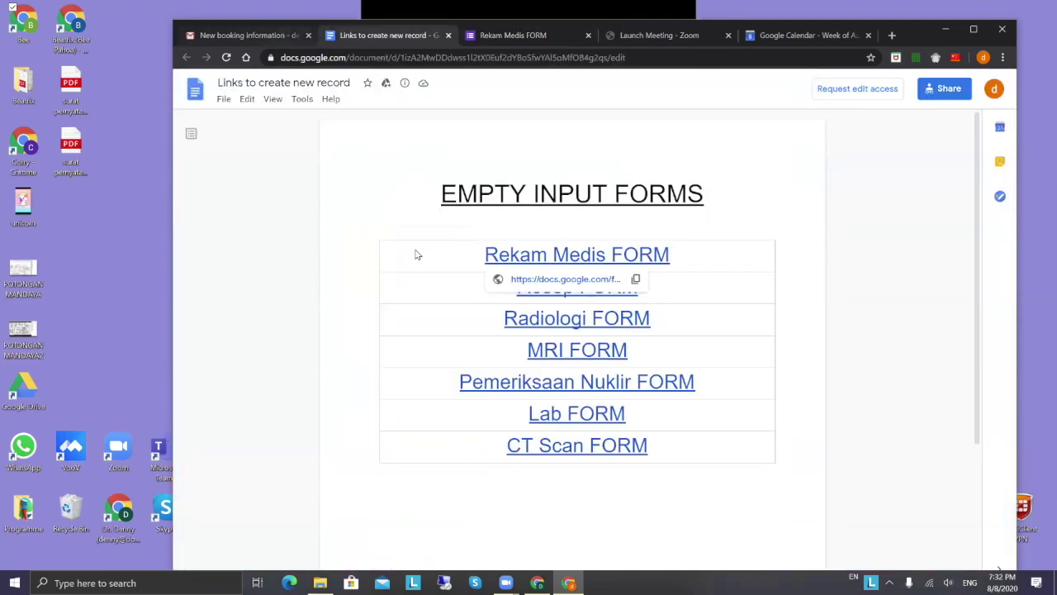
pyautogui.moveTo(621, 322); pyautogui.dragTo(550, 323)
pyautogui.click(489, 35)
pyautogui.hotkey('ctrl', 'a')
pyautogui.hotkey('ctrl', 'v')
# Enter the patient's date of birth as Tanggal Lahir and choose Perempuan (F) as Jenis Kelamin.
pyautogui.scroll(-2, 354, 468)
pyautogui.click(415, 440)
pyautogui.write('06/')
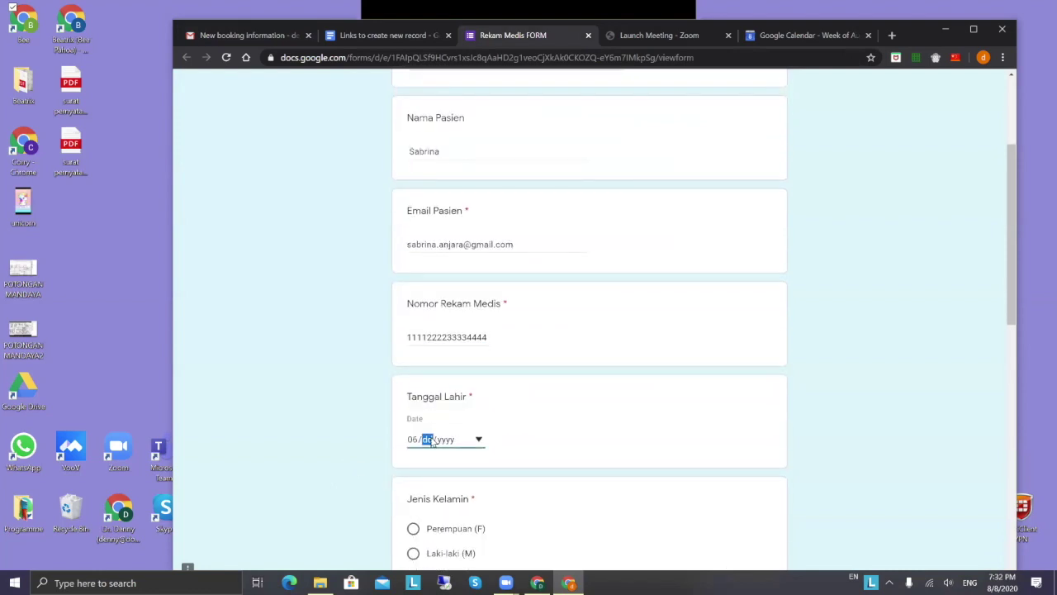
pyautogui.write('06/2000')
pyautogui.scroll(-1, 496, 446)
pyautogui.scroll(-1, 446, 409)
pyautogui.click(413, 403)
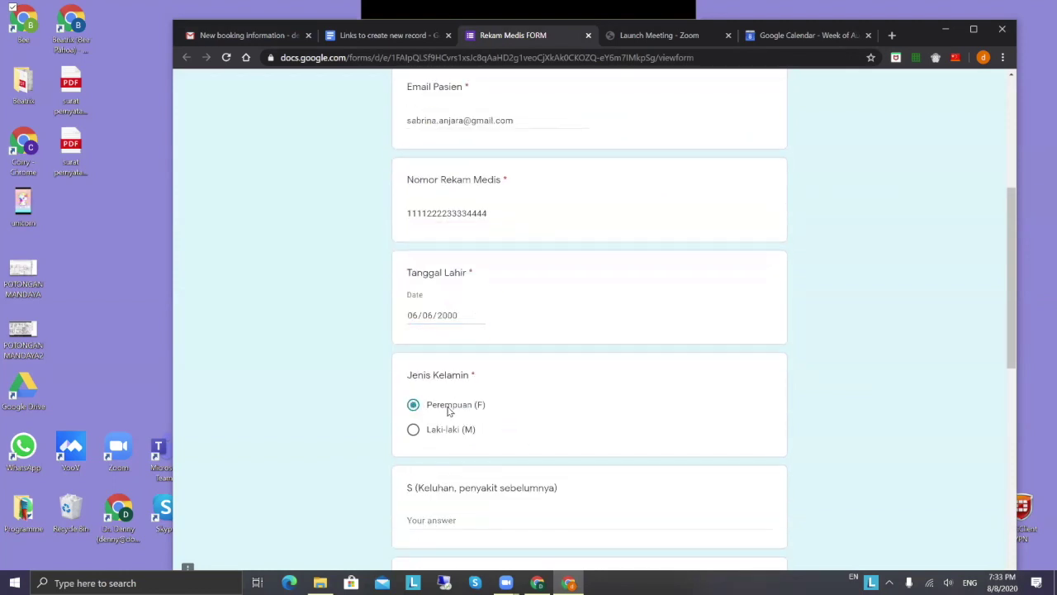
# Look over the S, O and A anamnesis fields and review the patient details entered in the Rekam Medis FORM.
pyautogui.scroll(-3, 467, 404)
pyautogui.click(471, 332)
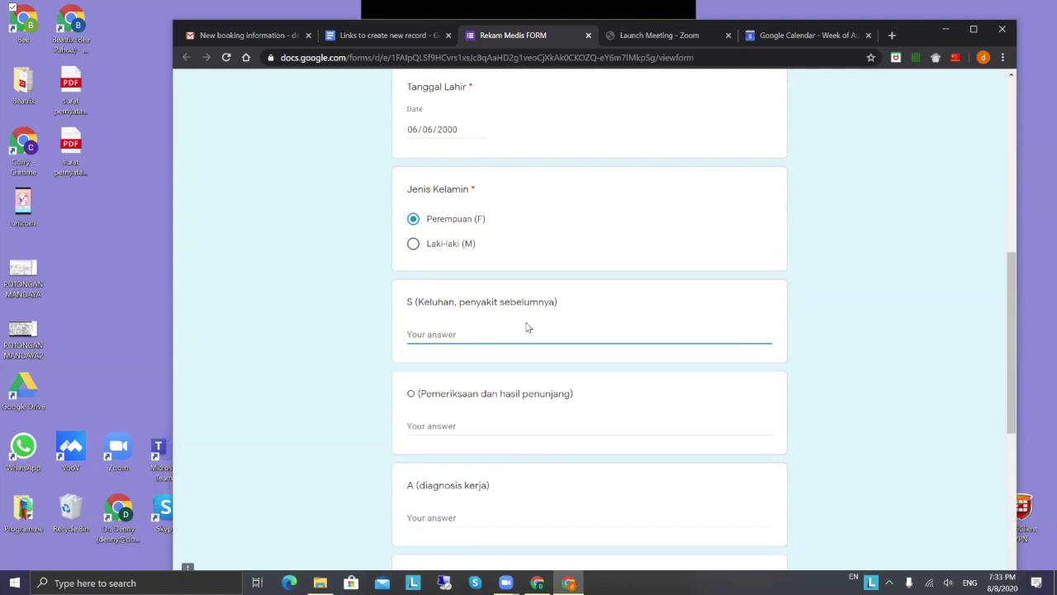
pyautogui.write('t')
pyautogui.press('BackSpace')
pyautogui.scroll(2, 576, 323)
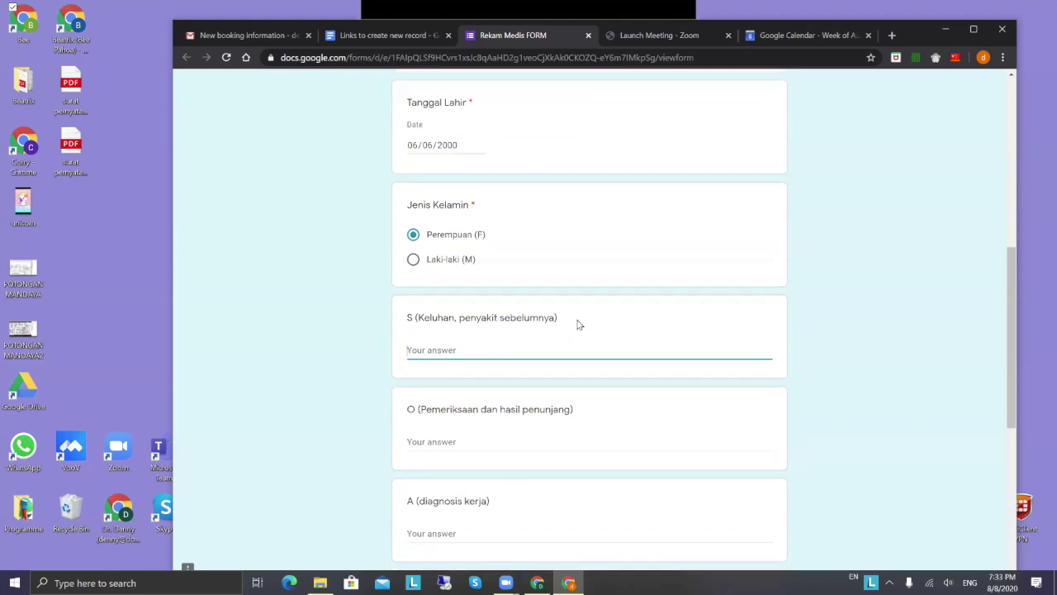
pyautogui.scroll(5, 584, 321)
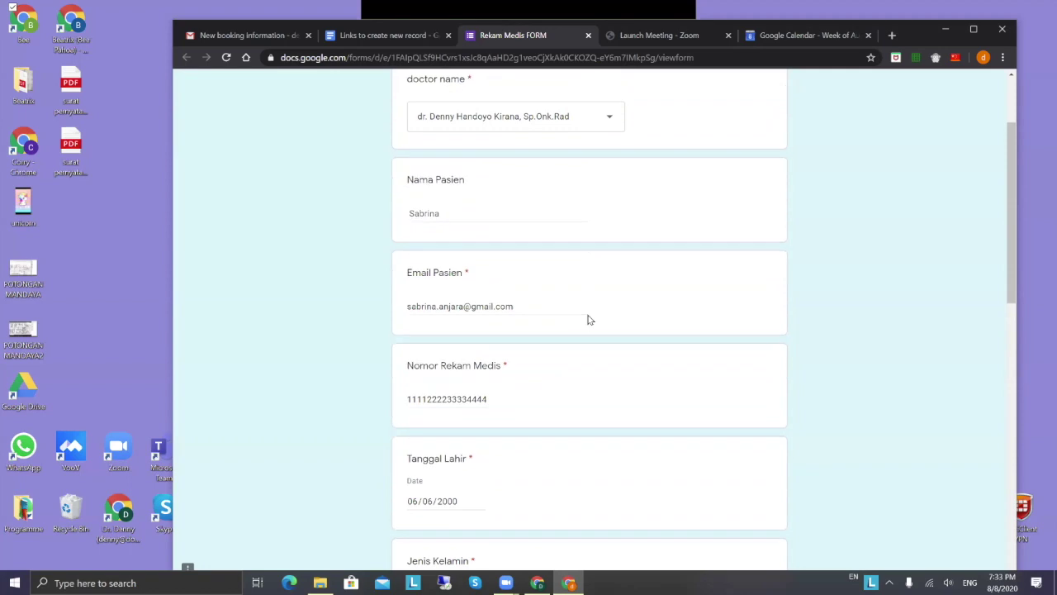
pyautogui.scroll(1, 591, 320)
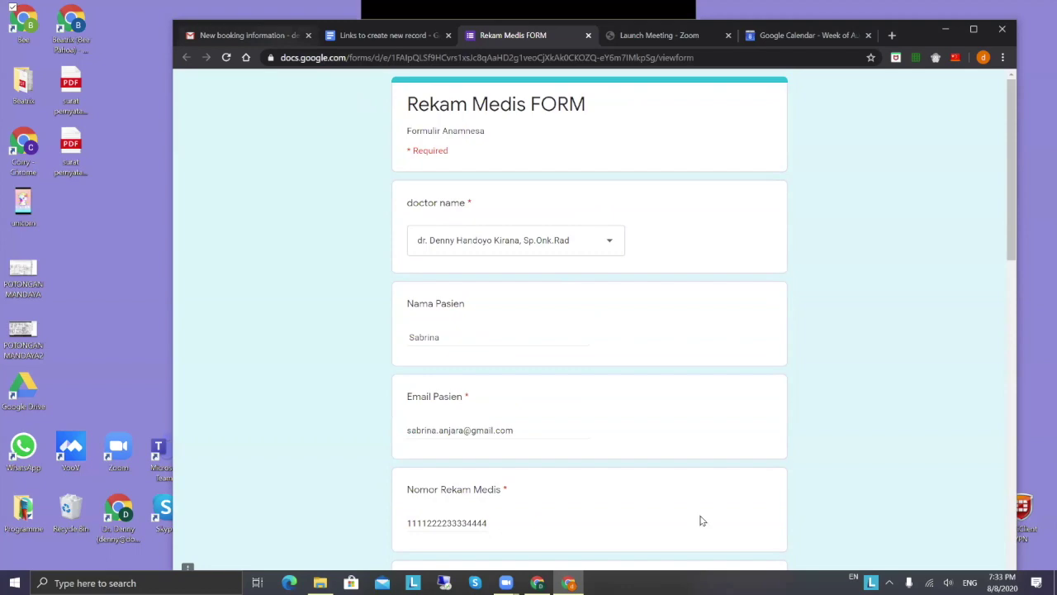
# Return to Gmail and compare the 7:50 pm and 6:50 pm Onkologi Radiasi booking messages in the New booking information thread.
pyautogui.hotkey('ctrl', '1')
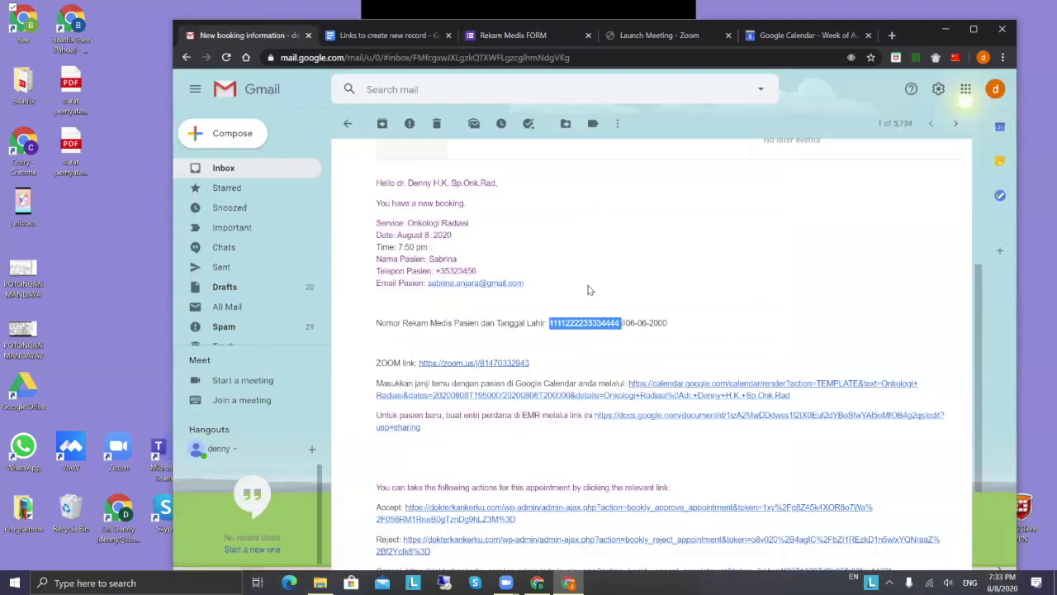
pyautogui.scroll(-1, 587, 294)
pyautogui.scroll(1, 574, 347)
pyautogui.click(579, 284)
pyautogui.click(238, 167)
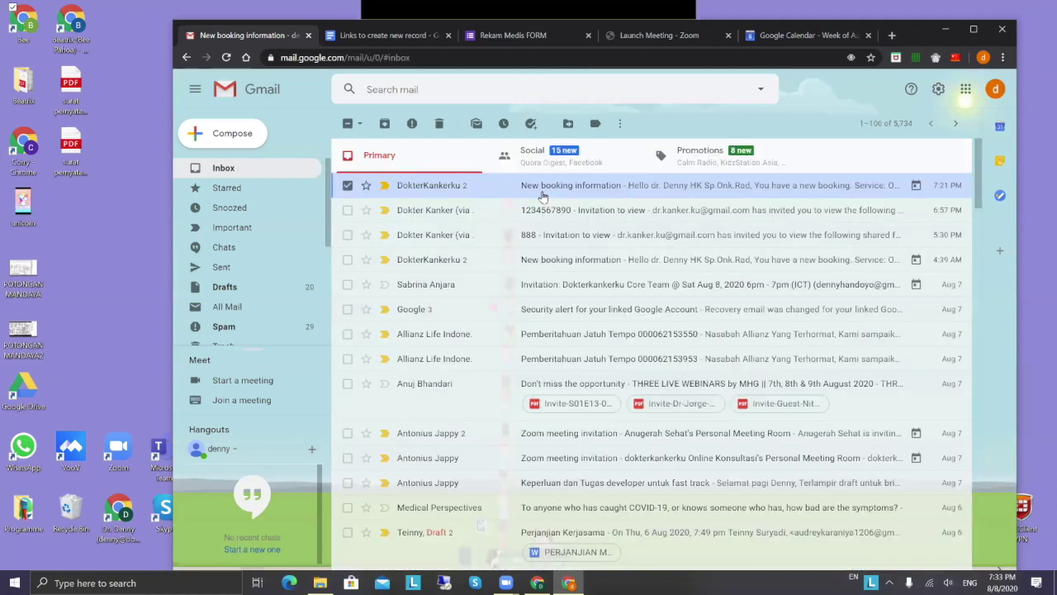
pyautogui.click(542, 195)
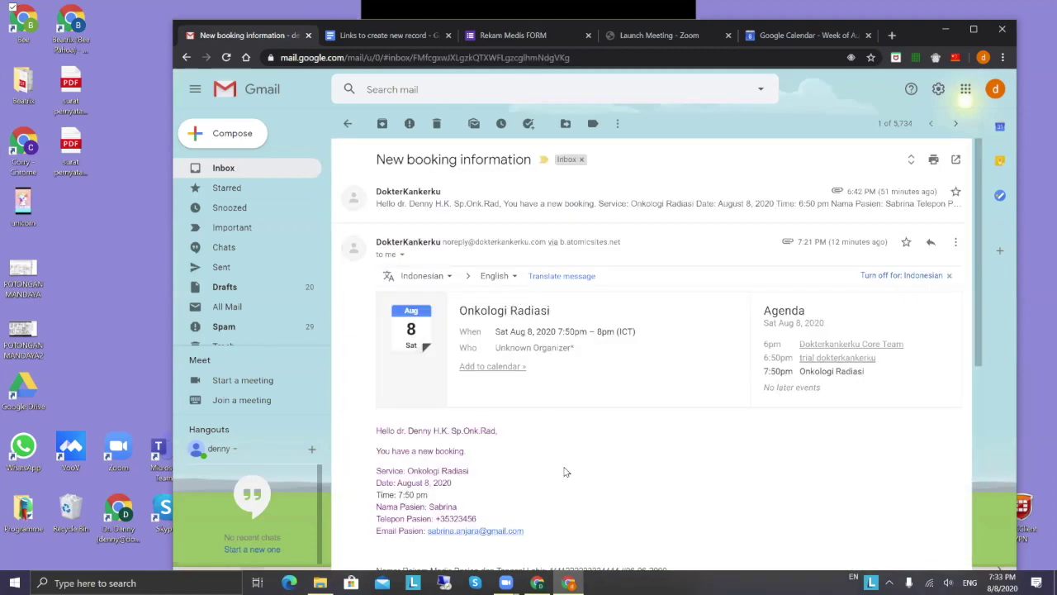
pyautogui.scroll(-3, 566, 436)
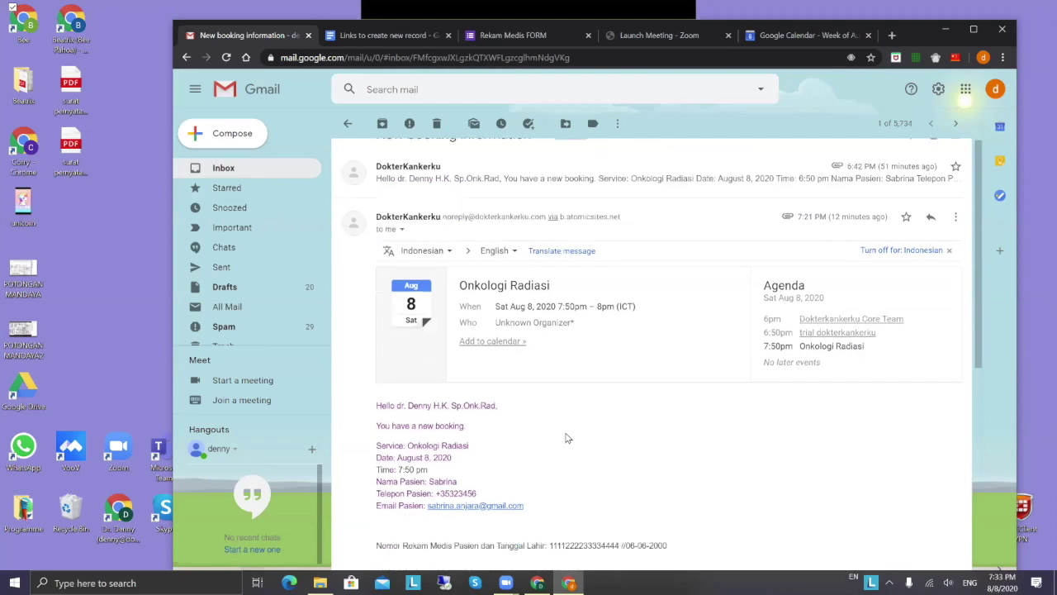
pyautogui.scroll(3, 560, 213)
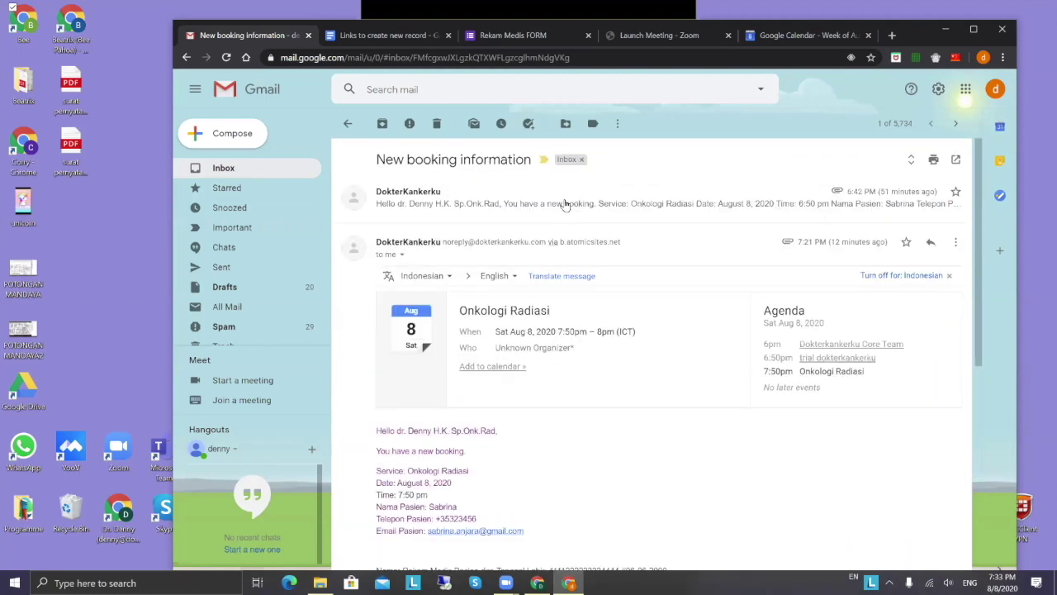
pyautogui.click(564, 206)
pyautogui.scroll(-3, 553, 403)
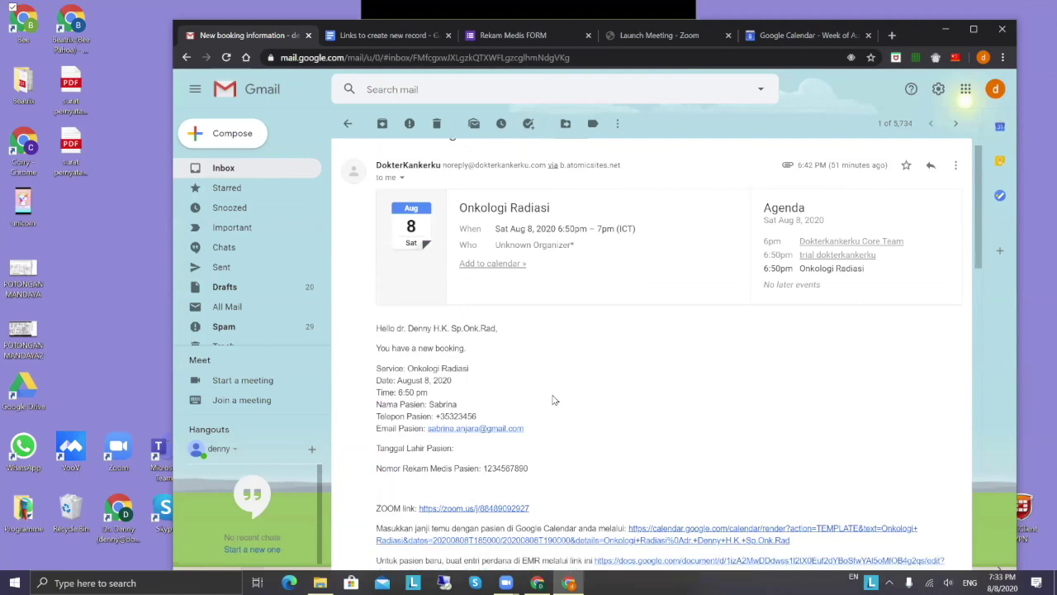
# Look through the two shared-folder invitations from Dokter Kanker and the older booking email for the 4:40 am consultation.
pyautogui.click(273, 171)
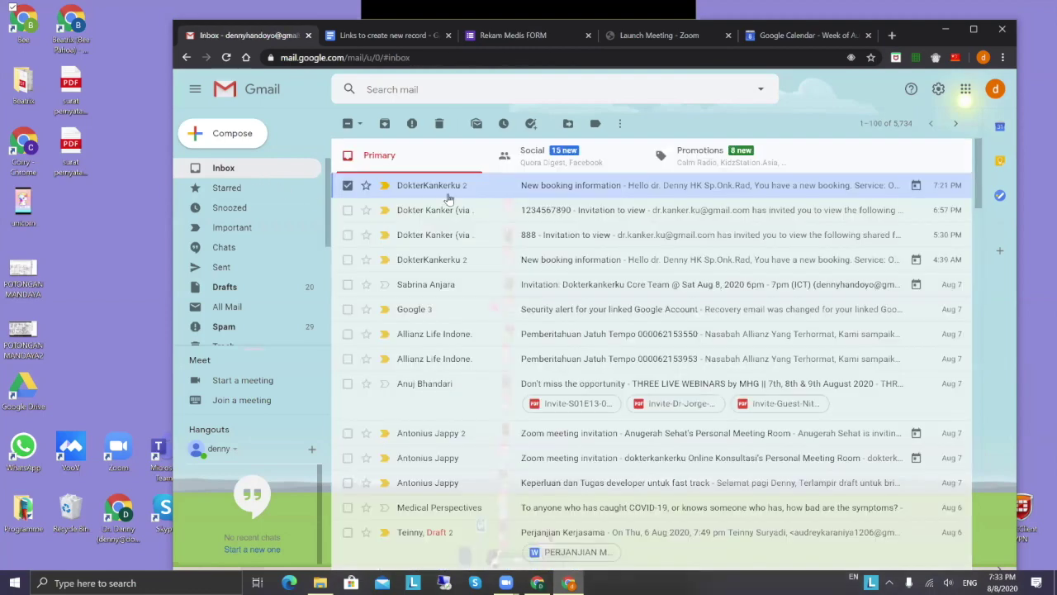
pyautogui.click(564, 217)
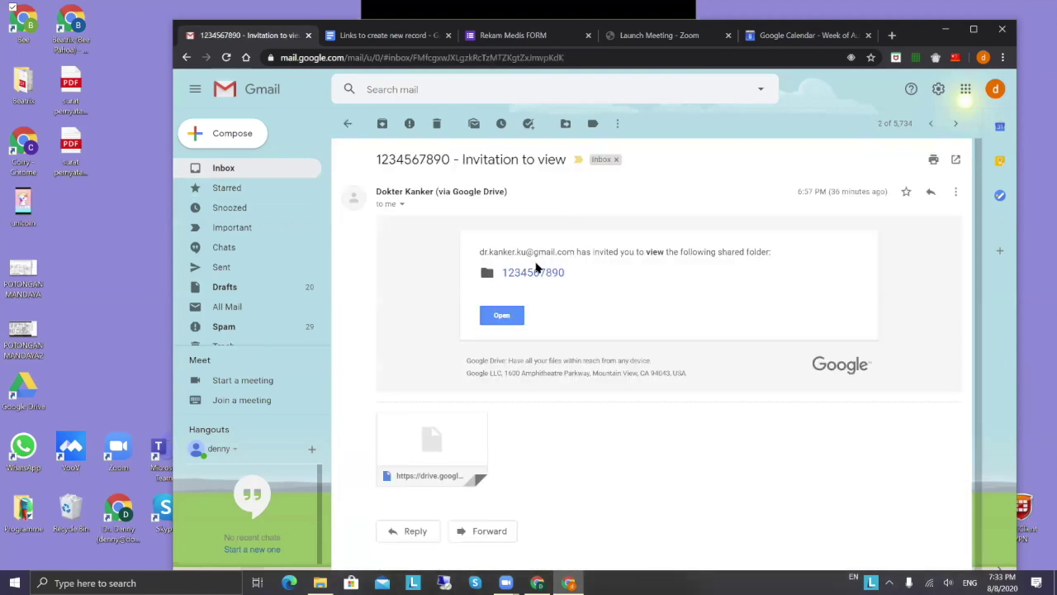
pyautogui.click(267, 169)
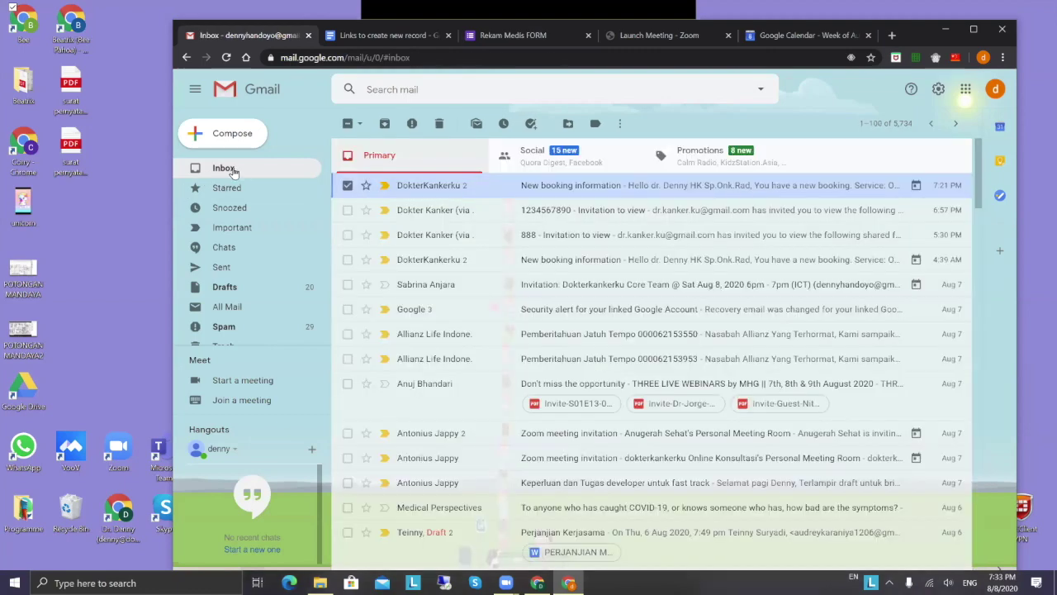
pyautogui.click(525, 231)
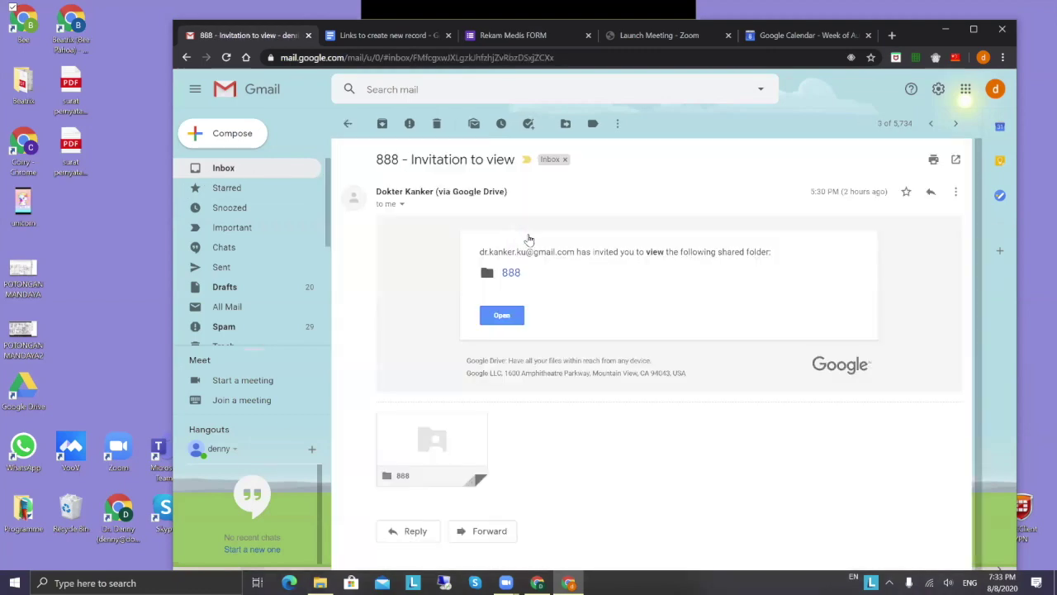
pyautogui.press('u')
pyautogui.click(583, 264)
pyautogui.scroll(-1, 472, 432)
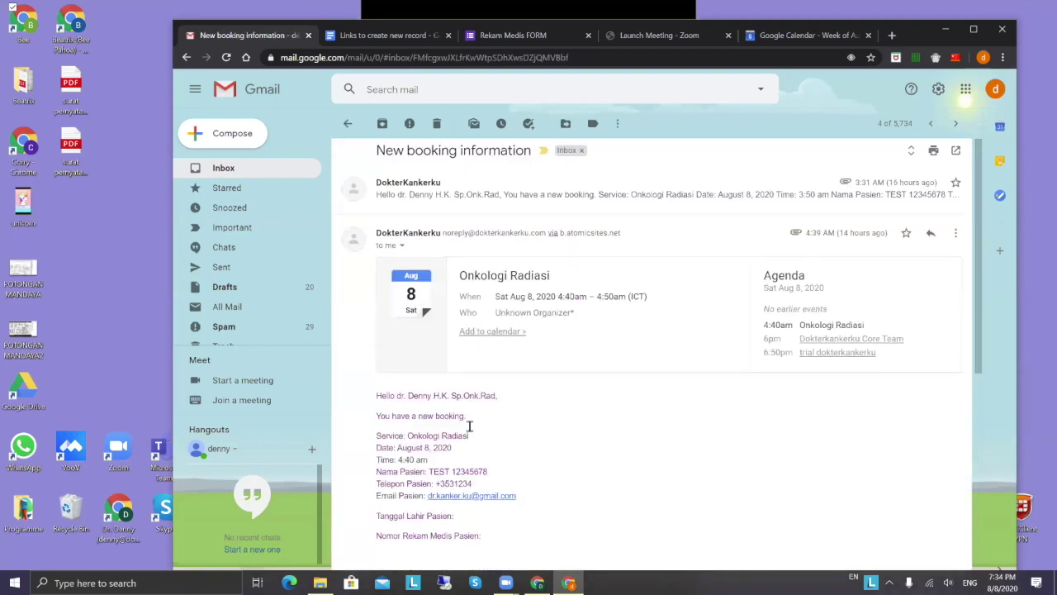
# Reopen the newest booking email and highlight the patient's medical record number and date of birth.
pyautogui.click(226, 168)
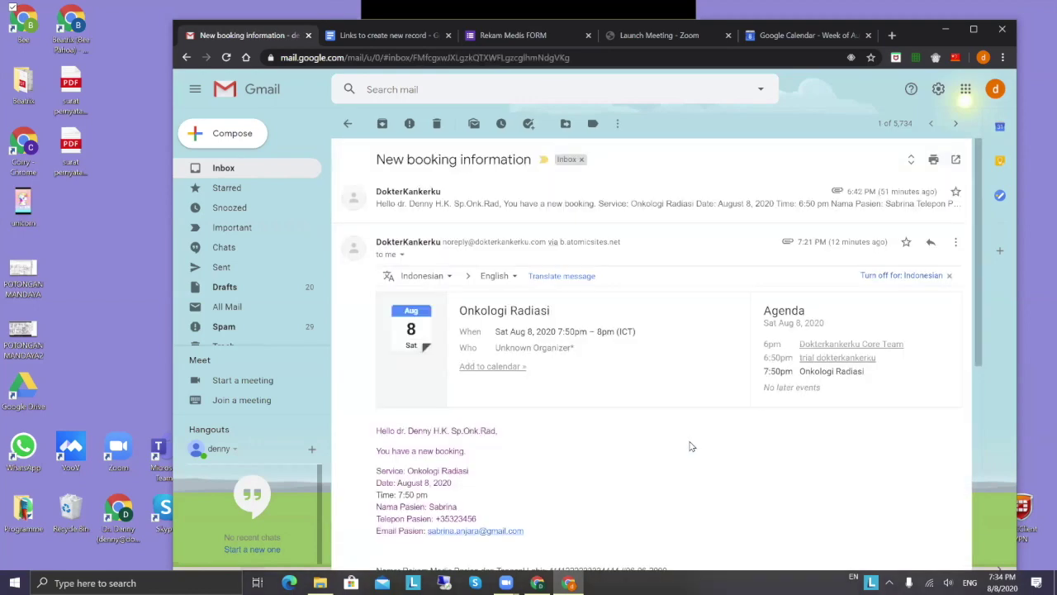
pyautogui.scroll(-2, 692, 447)
pyautogui.moveTo(555, 447); pyautogui.dragTo(667, 447)
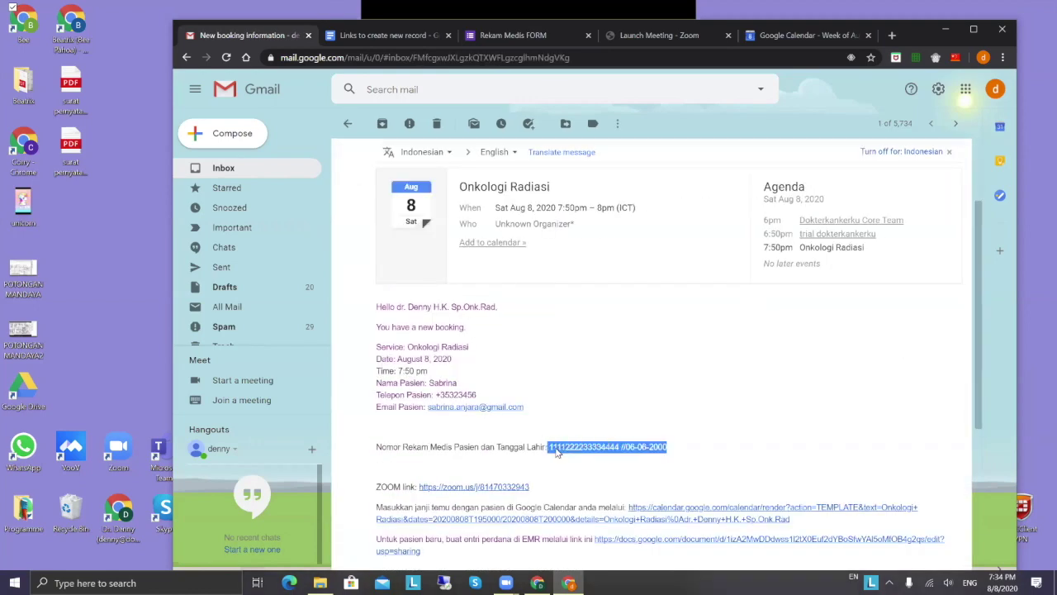
pyautogui.click(822, 471)
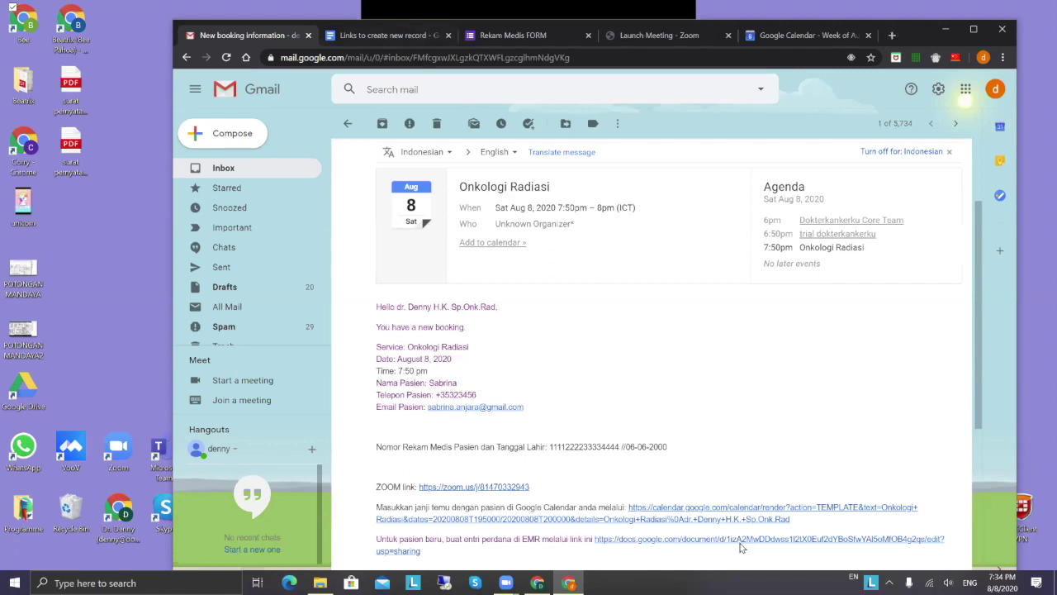
# Switch to the DokterKankerku website and open its Booking Sekarang page at the health service selection.
pyautogui.click(535, 578)
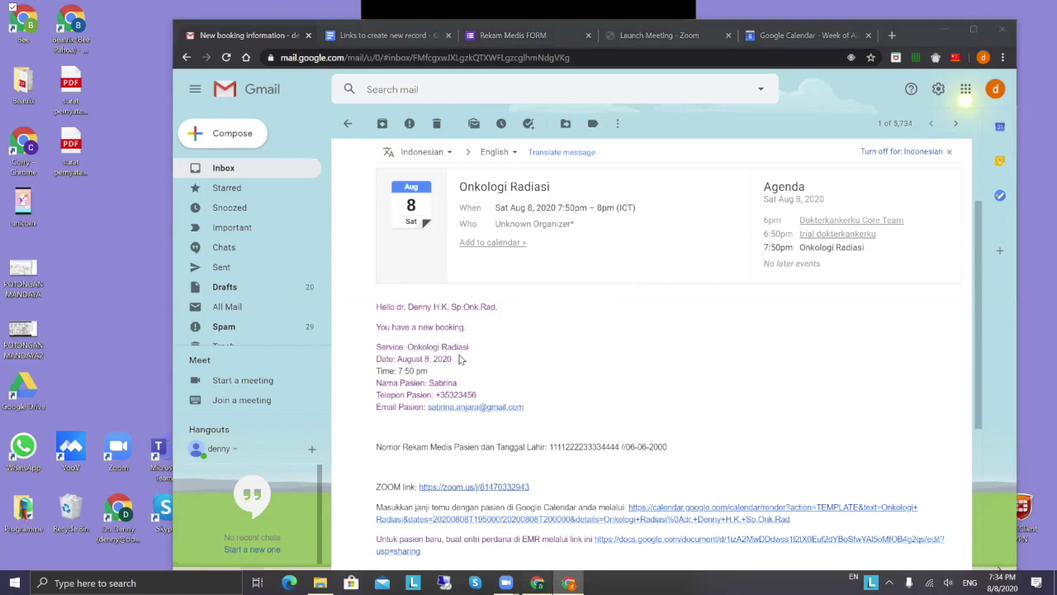
pyautogui.scroll(-1, 531, 348)
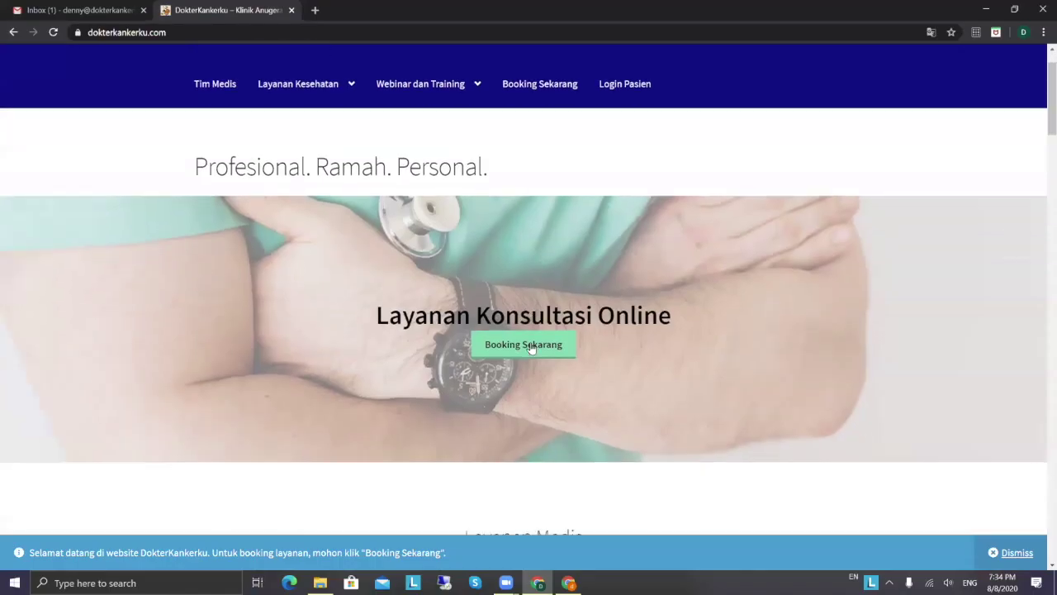
pyautogui.click(531, 346)
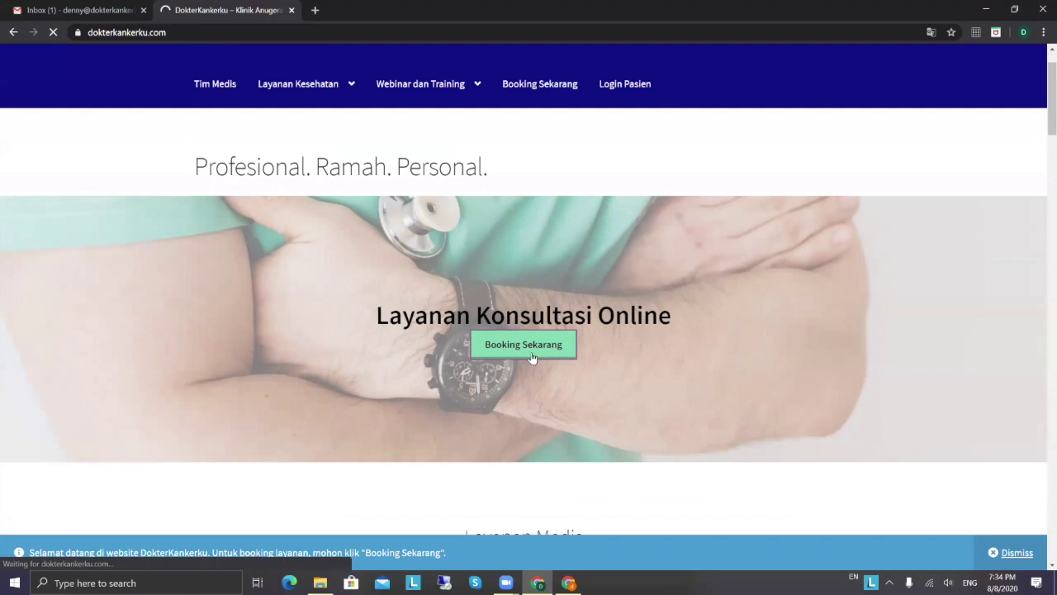
pyautogui.scroll(-2, 533, 352)
pyautogui.scroll(-3, 532, 351)
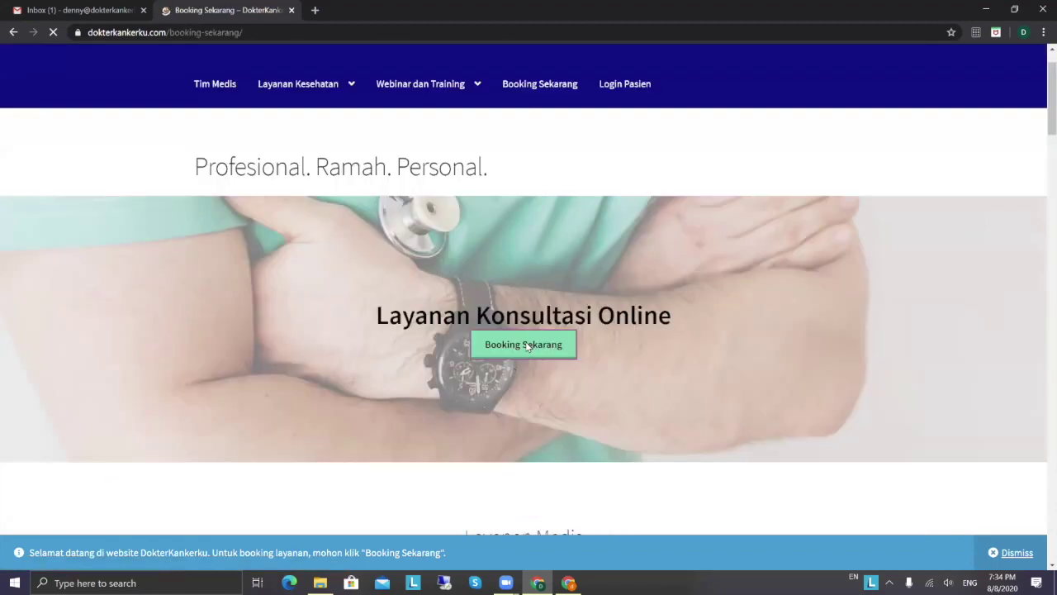
pyautogui.scroll(-2, 499, 344)
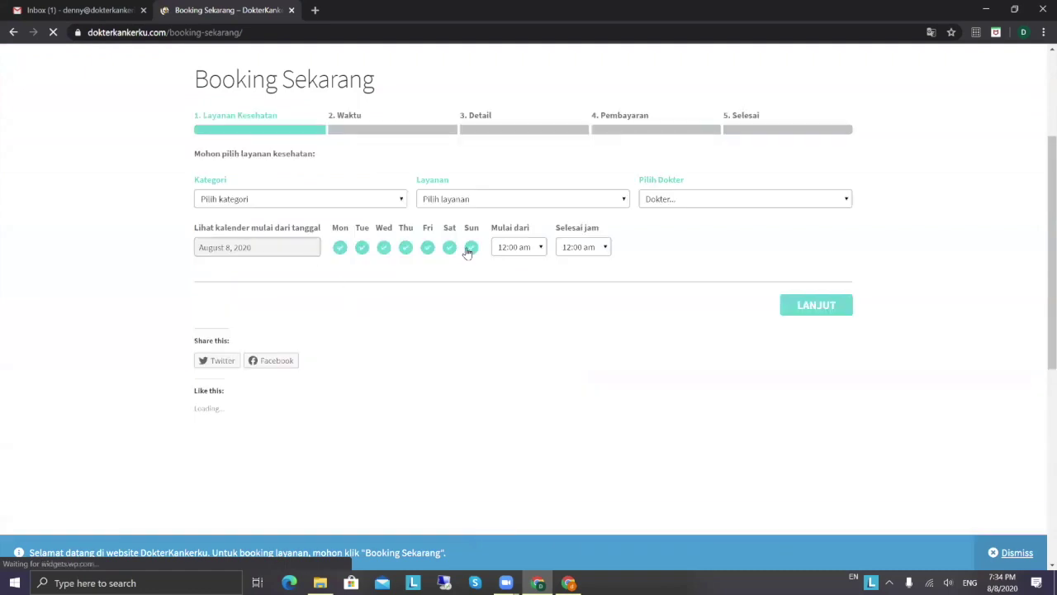
# Select Spesialis Onkologi, Onkologi Radiasi ( 10 min ) and the fourth listed doctor, and pick the 8:00 pm slot on Sat, Aug 08.
pyautogui.click(352, 204)
pyautogui.click(498, 198)
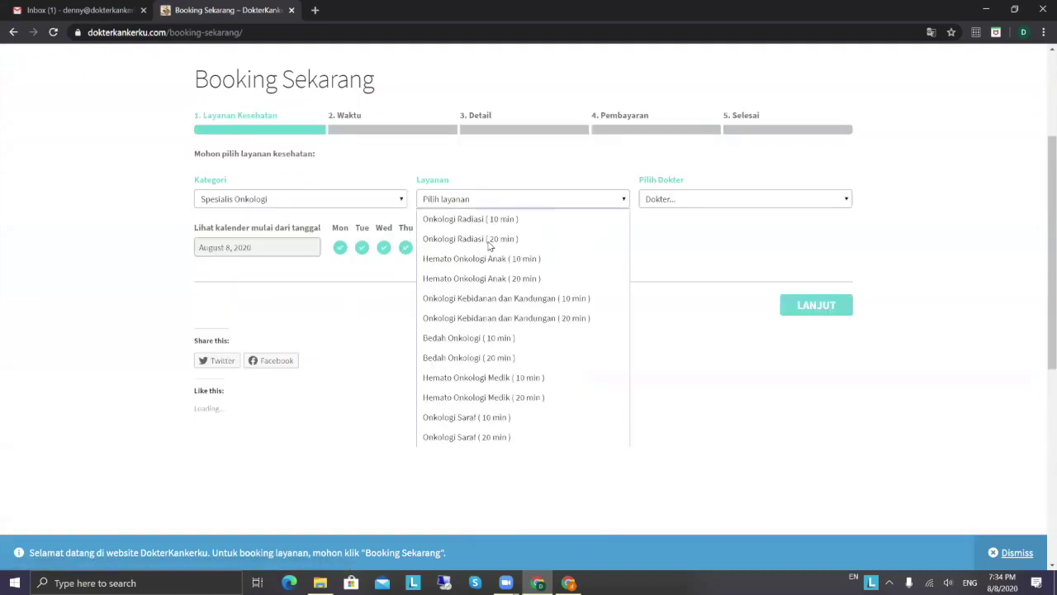
pyautogui.click(735, 198)
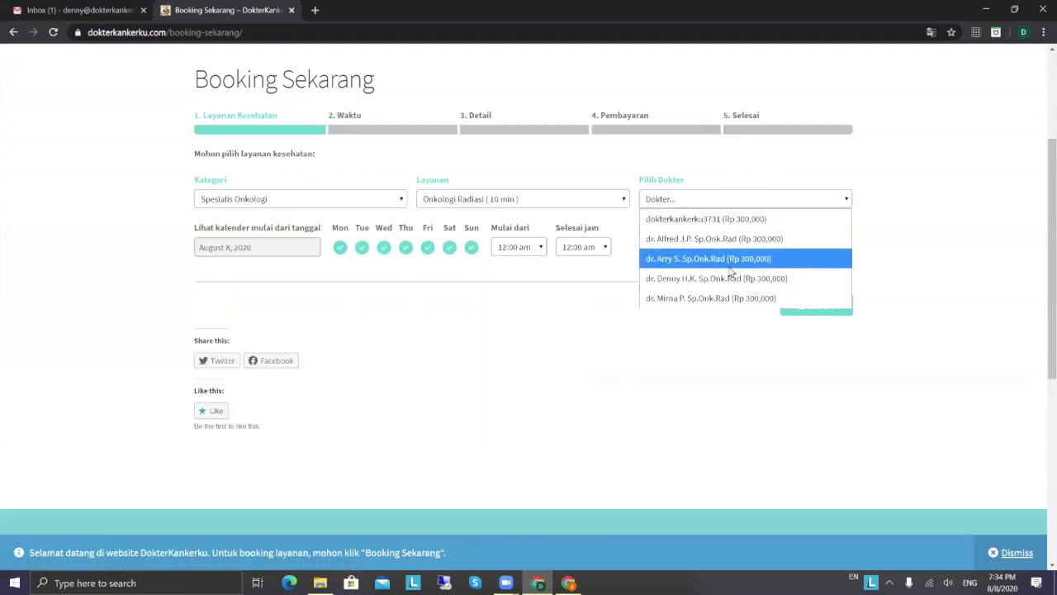
pyautogui.click(732, 279)
pyautogui.click(791, 309)
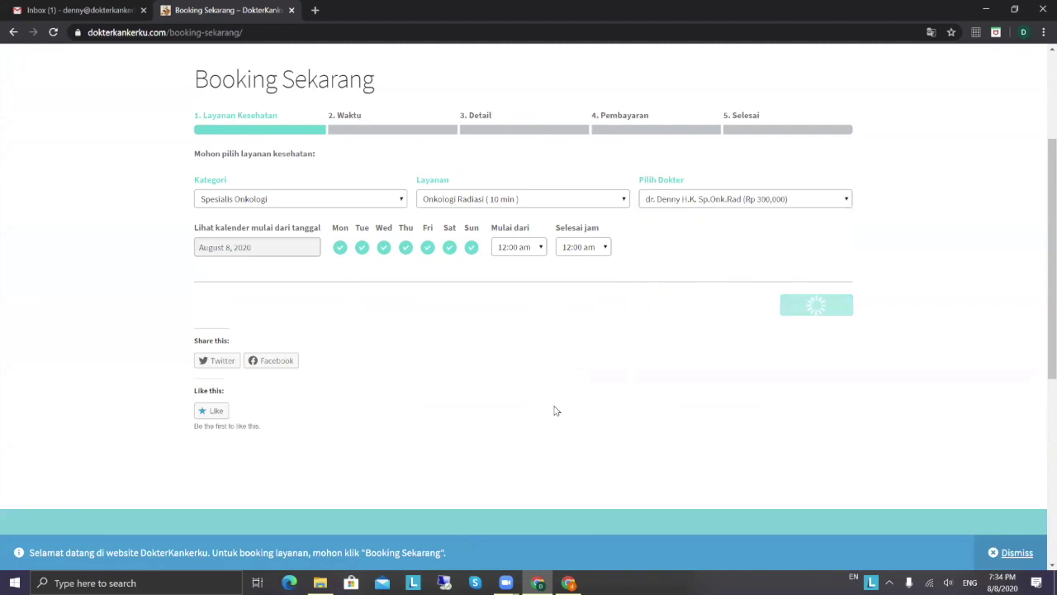
pyautogui.click(438, 269)
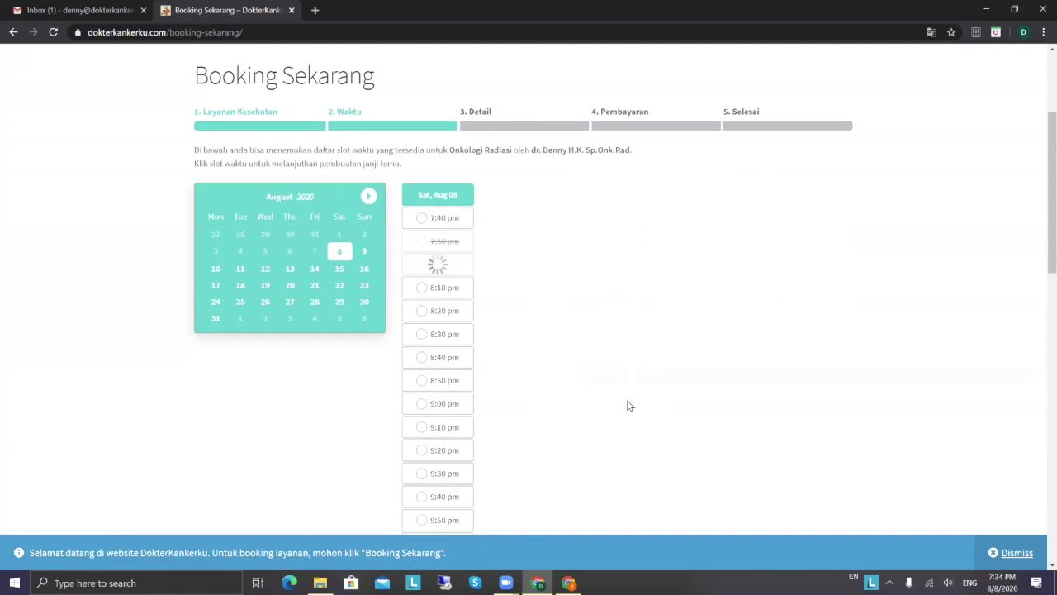
# Look over the telemedicine consent text in the Detail stage and enter the patient's name in the form below it.
pyautogui.scroll(-5, 625, 404)
pyautogui.scroll(5, 579, 286)
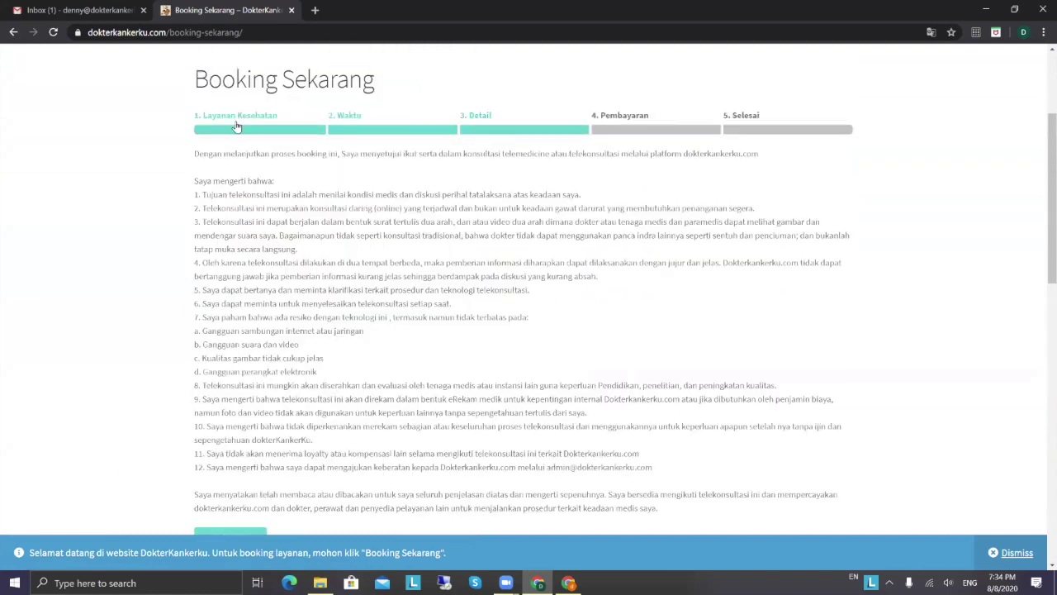
pyautogui.scroll(-5, 237, 111)
pyautogui.click(393, 163)
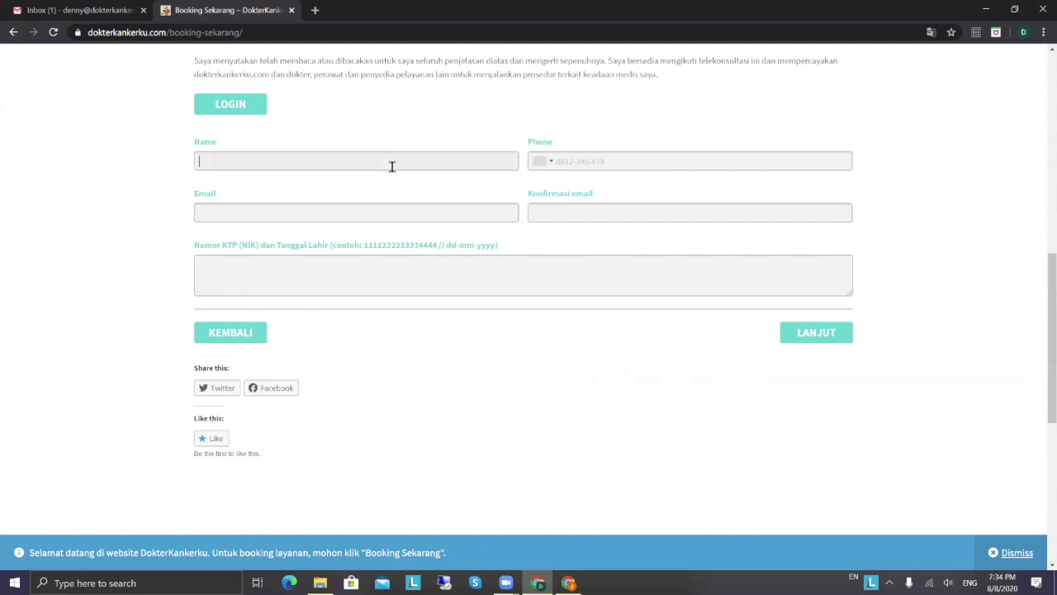
pyautogui.write('denny')
# Replace the trial entry in the Nomor KTP (NIK) dan Tanggal Lahir field with a repeated-digit placeholder ID number and highlight it.
pyautogui.click(438, 287)
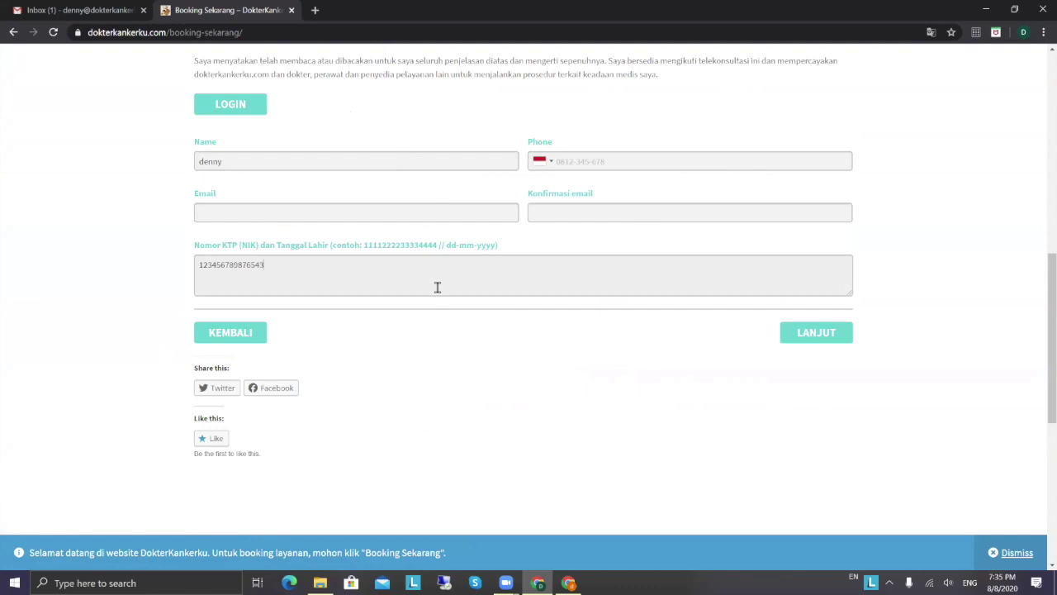
pyautogui.press('BackSpace')
pyautogui.press('BackSpace')
pyautogui.press('BackSpace')
pyautogui.press('BackSpace')
pyautogui.press('BackSpace')
pyautogui.press('BackSpace')
pyautogui.press('BackSpace')
pyautogui.press('BackSpace')
pyautogui.press('BackSpace')
pyautogui.press('BackSpace')
pyautogui.press('BackSpace')
pyautogui.press('BackSpace')
pyautogui.press('BackSpace')
pyautogui.press('BackSpace')
pyautogui.press('BackSpace')
pyautogui.write('111111111111111111111')
pyautogui.moveTo(310, 271); pyautogui.dragTo(195, 261)
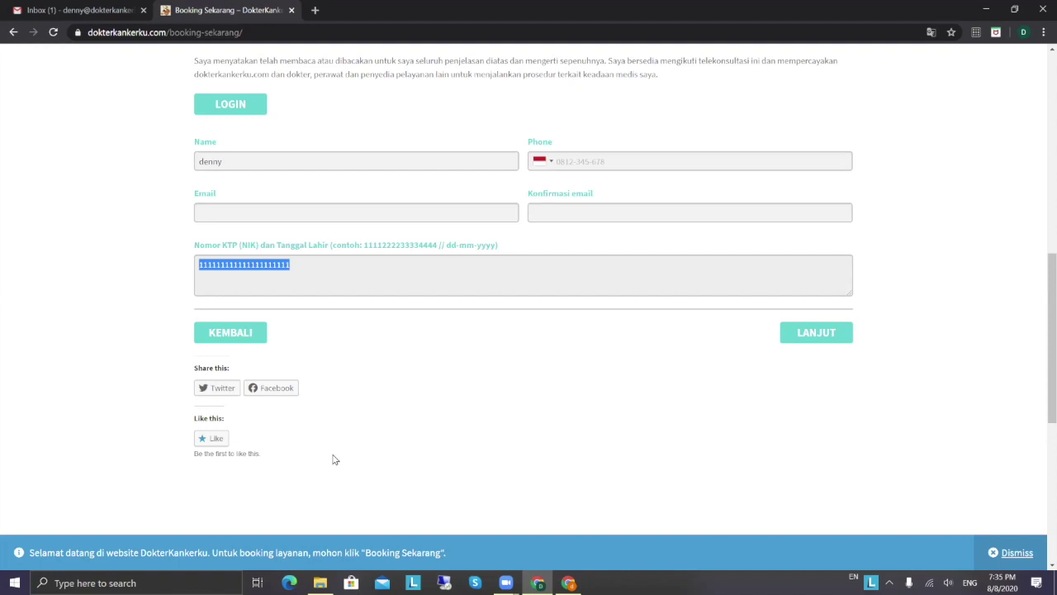
# Leave the booking page, minimize the browser window showing the inbox, and bring up the other Gmail window with the New booking information email.
pyautogui.click(110, 9)
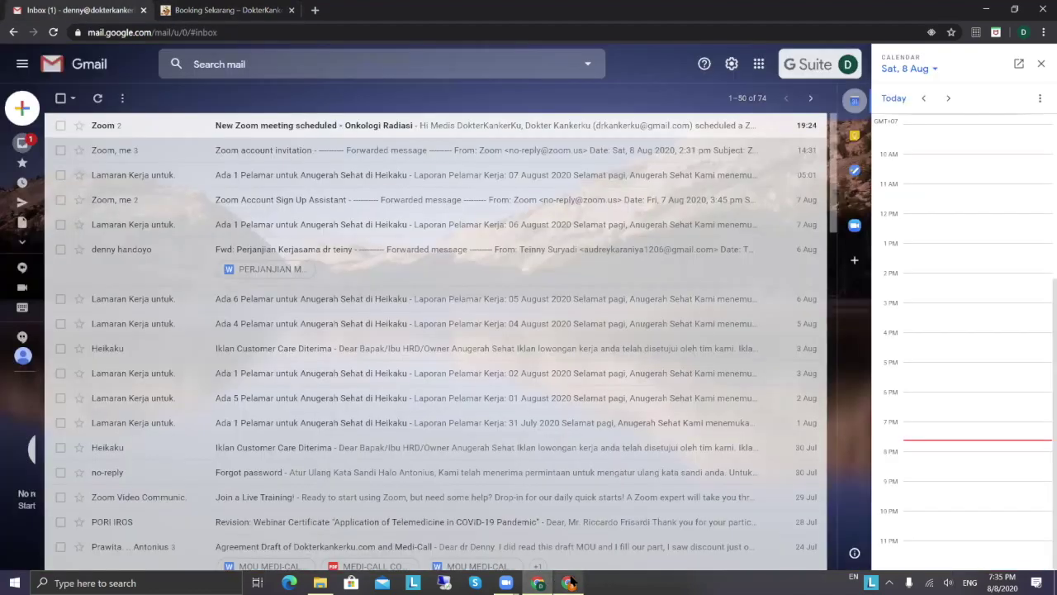
pyautogui.click(570, 582)
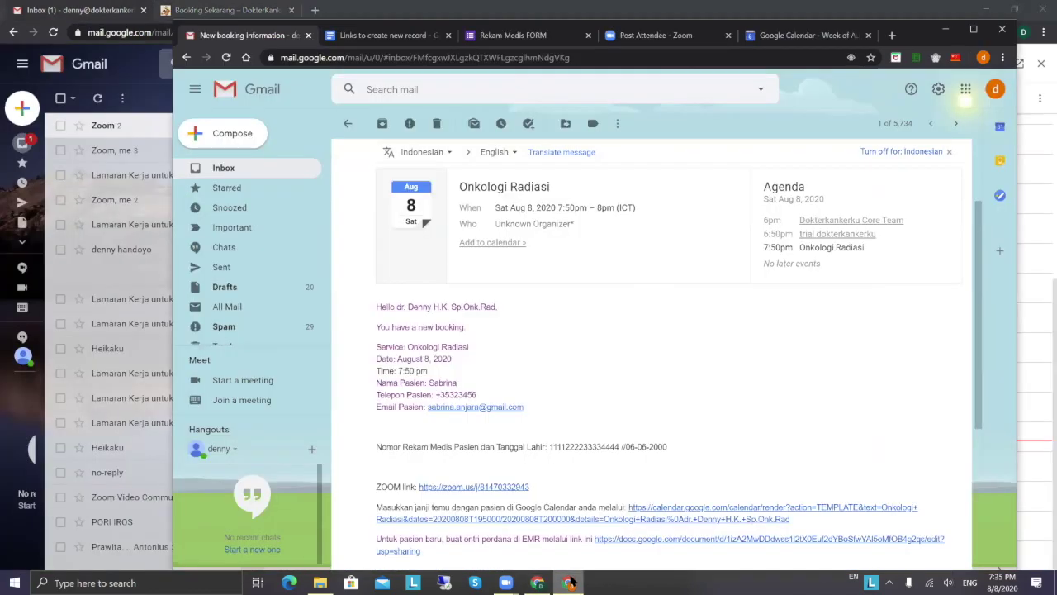
pyautogui.hotkey('alt', 'Tab')
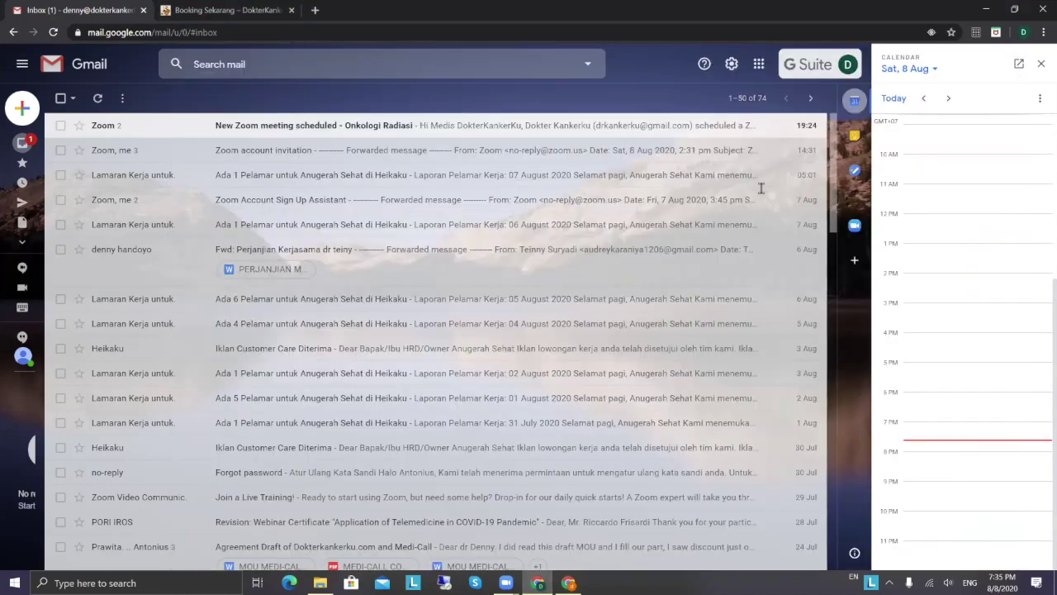
pyautogui.click(985, 9)
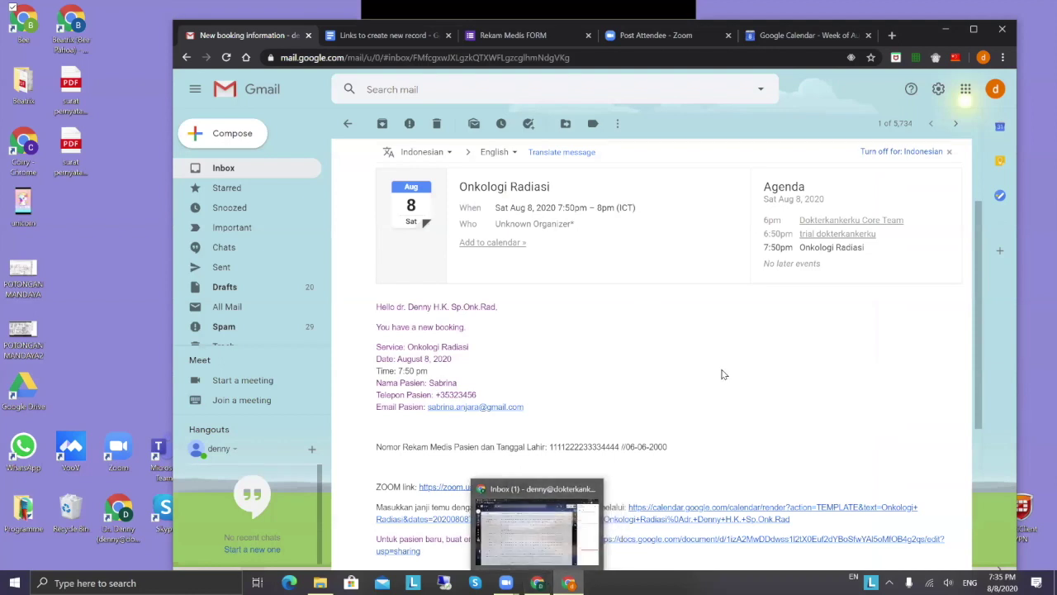
# Review the booking email's patient details and its Zoom, Google Calendar and EMR links, and check the Rekam Medis FORM they lead to.
pyautogui.scroll(-1, 722, 375)
pyautogui.scroll(2, 722, 374)
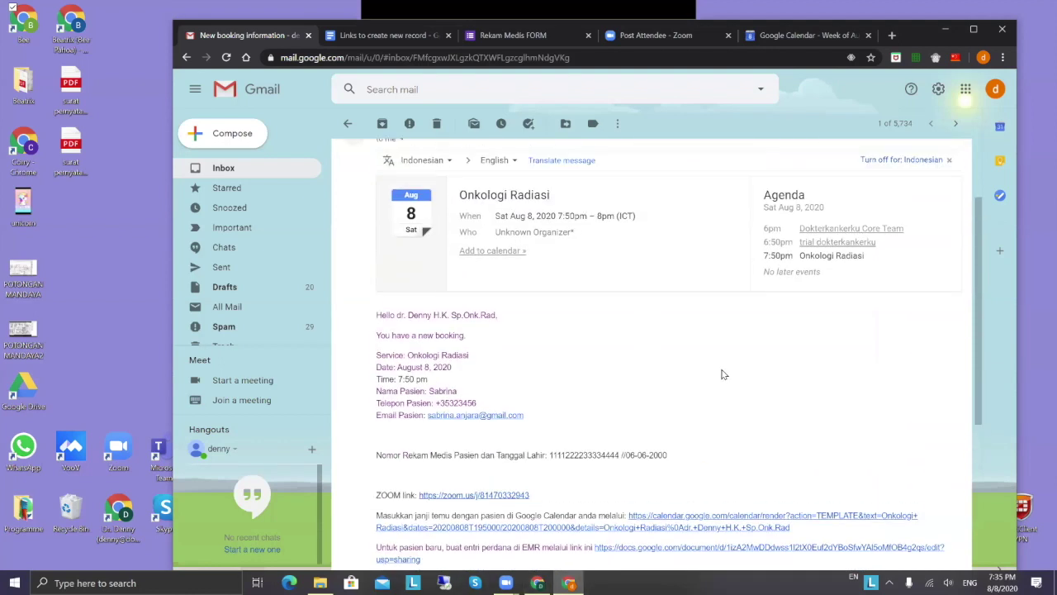
pyautogui.scroll(-1, 666, 331)
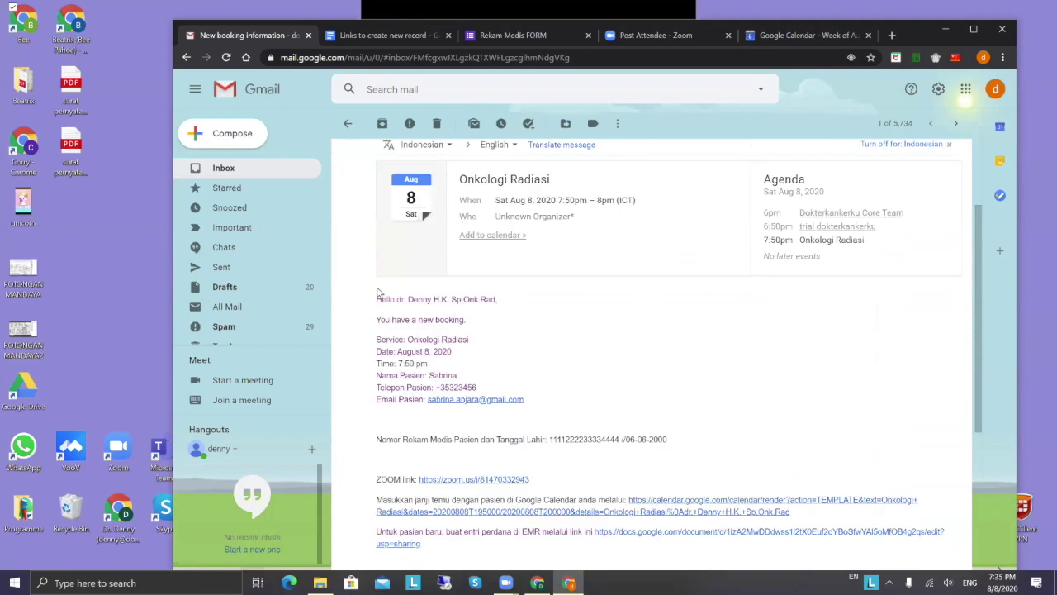
pyautogui.scroll(-2, 388, 388)
pyautogui.scroll(2, 529, 438)
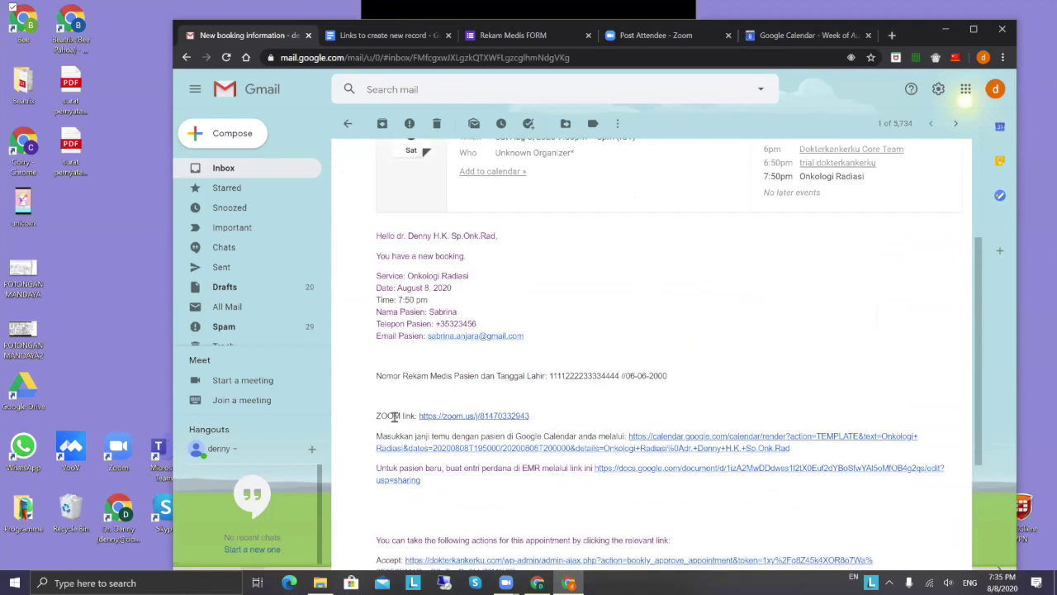
pyautogui.scroll(-1, 404, 417)
pyautogui.scroll(-1, 452, 417)
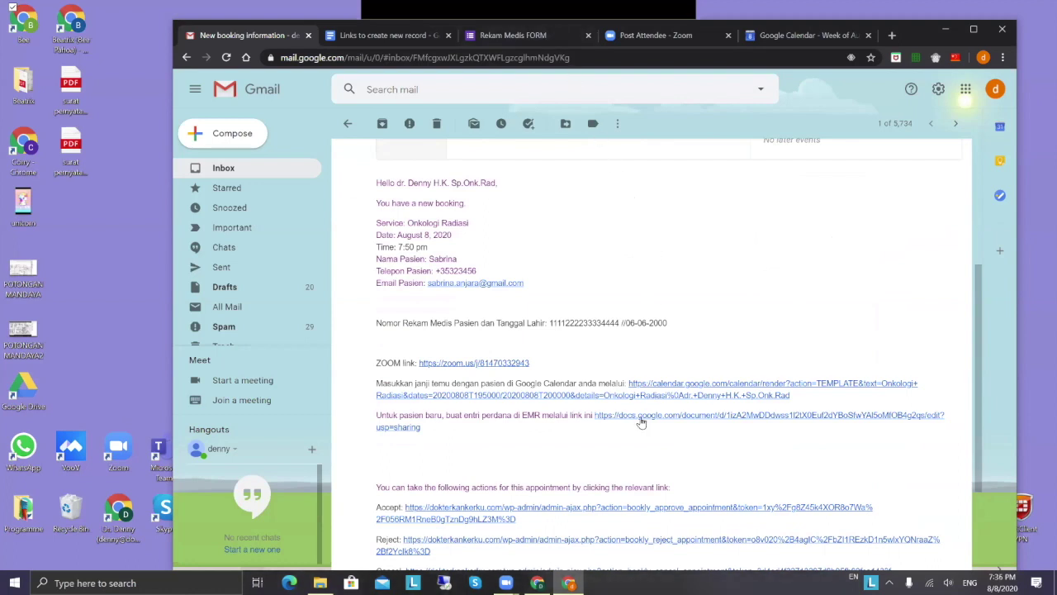
pyautogui.click(535, 37)
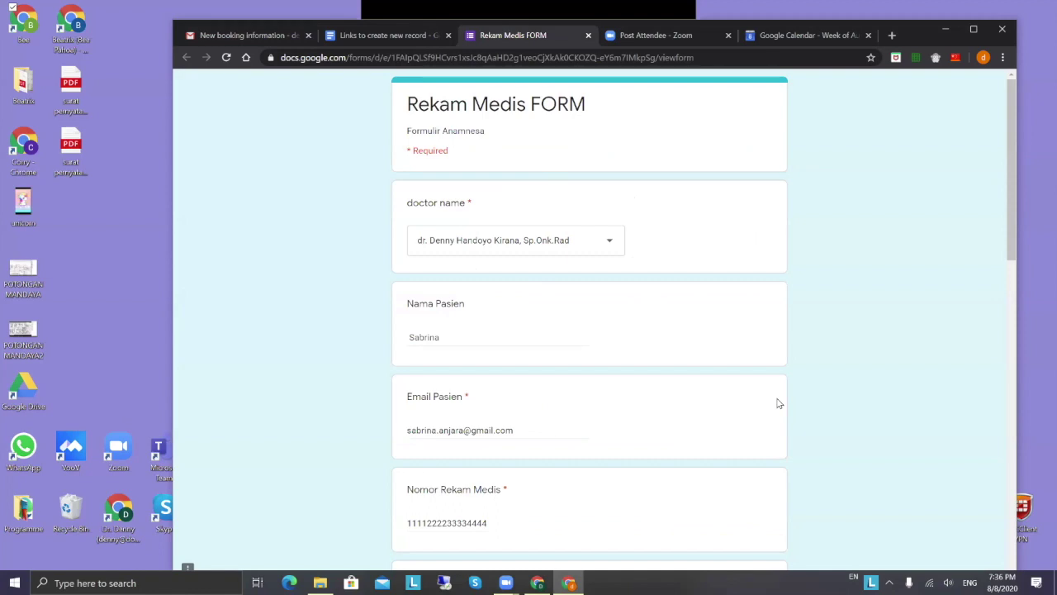
pyautogui.click(259, 35)
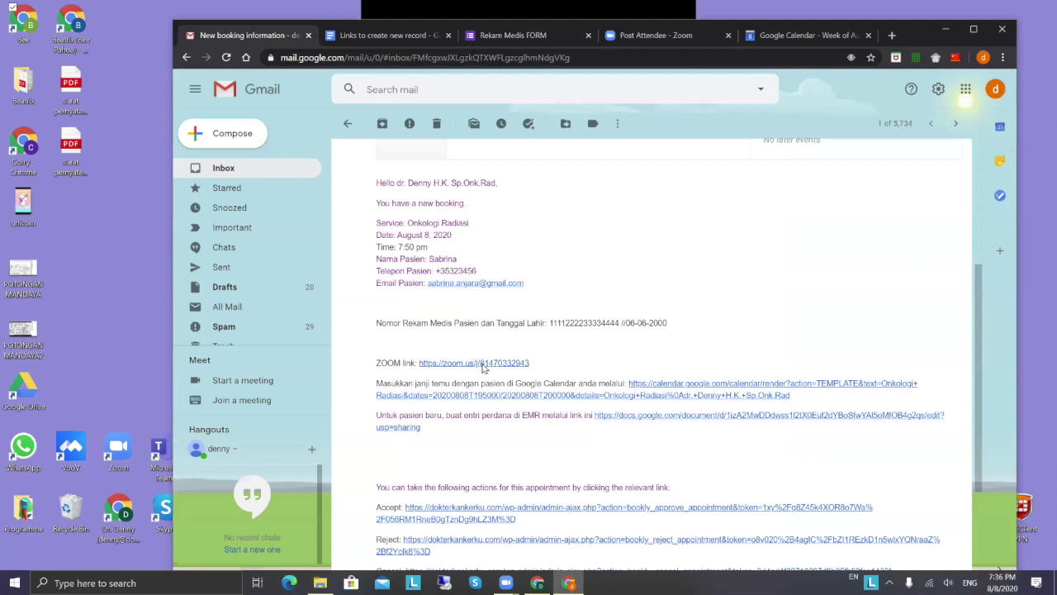
# Examine the email's Accept, Reject and Cancel links and the empty input forms listed in the Links to create new record document.
pyautogui.scroll(-1, 517, 396)
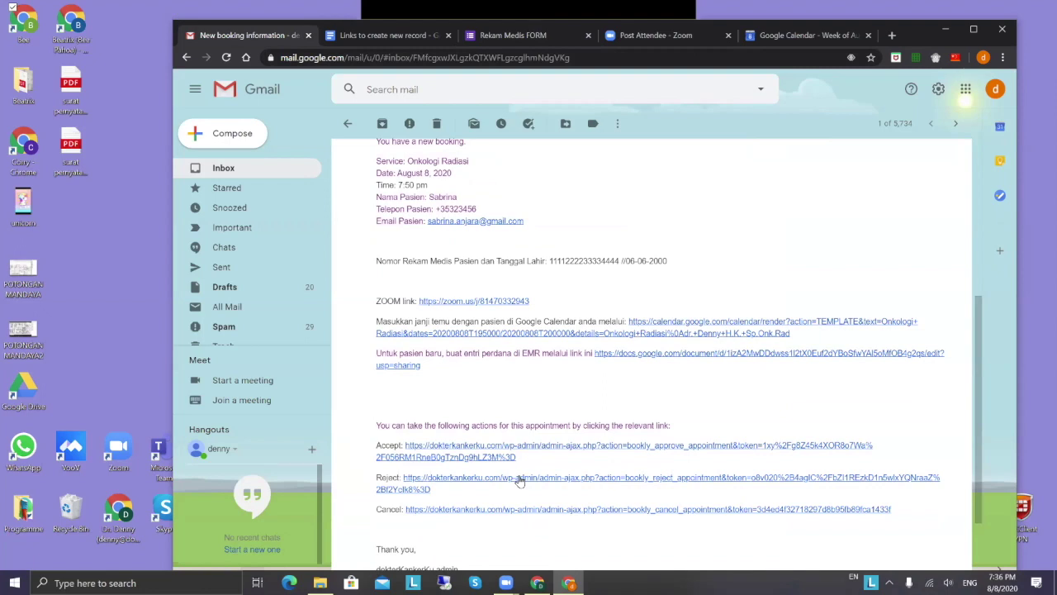
pyautogui.scroll(-2, 556, 479)
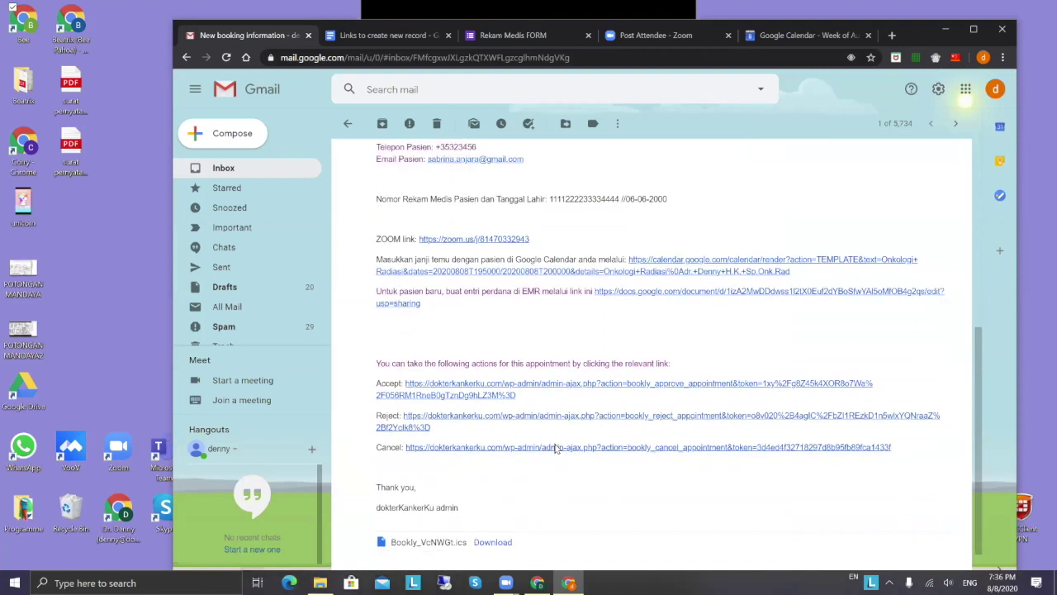
pyautogui.scroll(2, 624, 357)
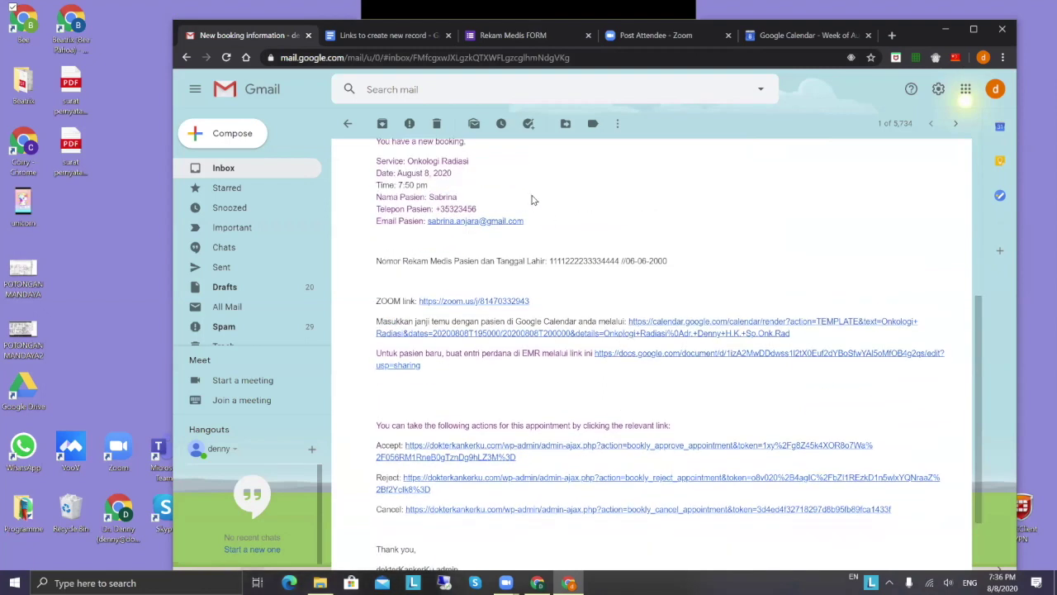
pyautogui.click(406, 35)
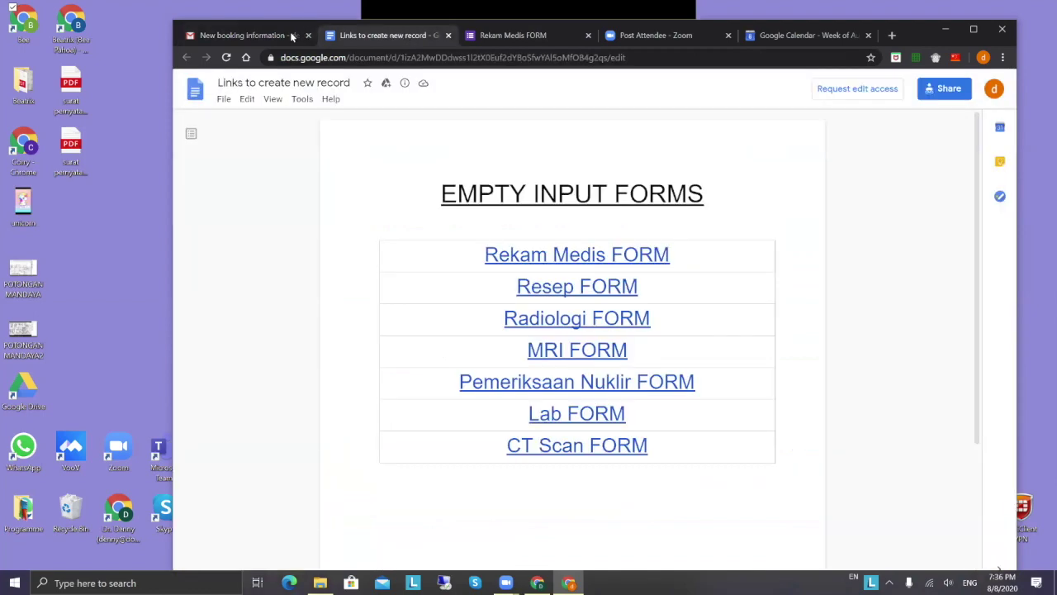
pyautogui.hotkey('ctrl', 'shift', 'Tab')
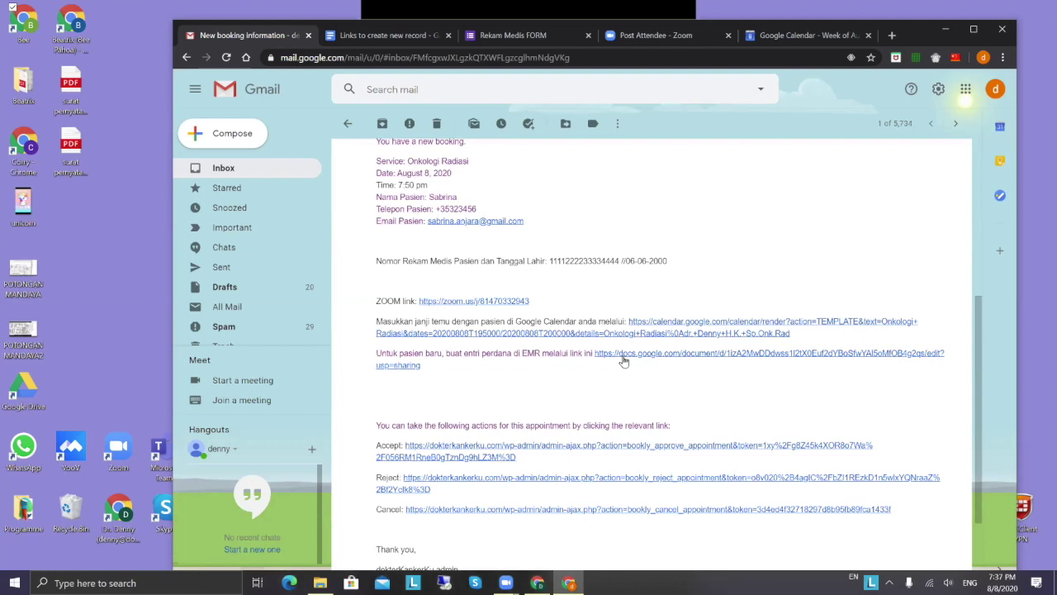
# Go to the Rekam Medis FORM, look over the prefilled patient details, and enter trial1 under S (Keluhan, penyakit sebelumnya).
pyautogui.click(522, 37)
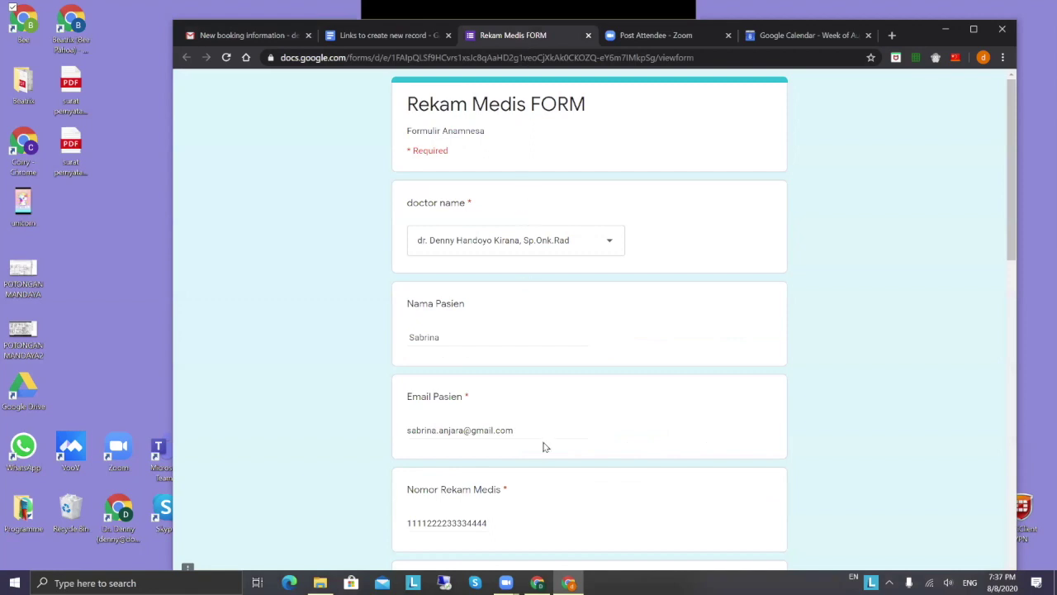
pyautogui.scroll(-1, 544, 437)
pyautogui.scroll(-3, 550, 413)
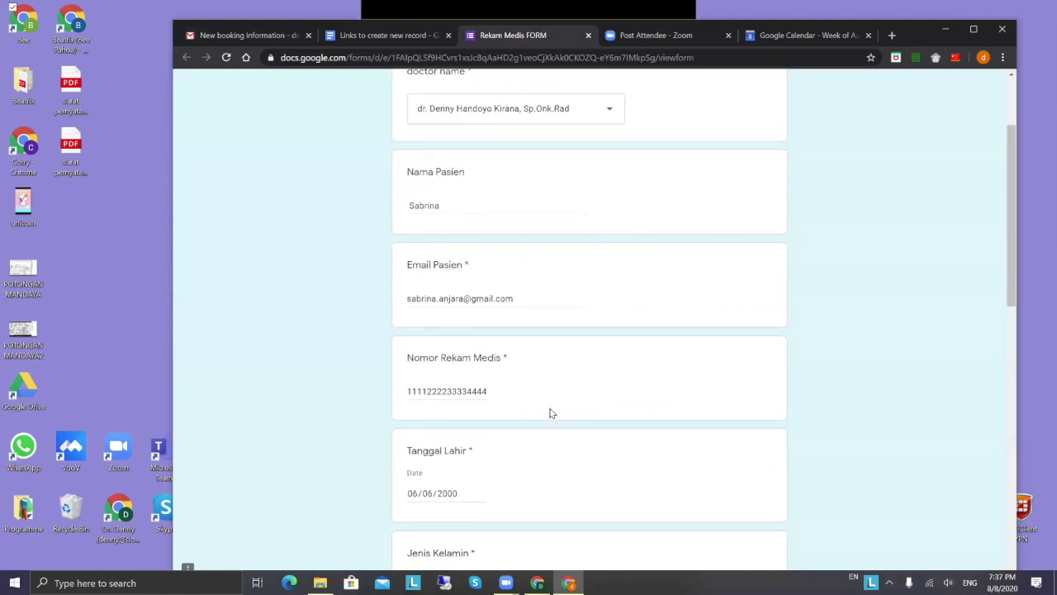
pyautogui.scroll(-3, 551, 407)
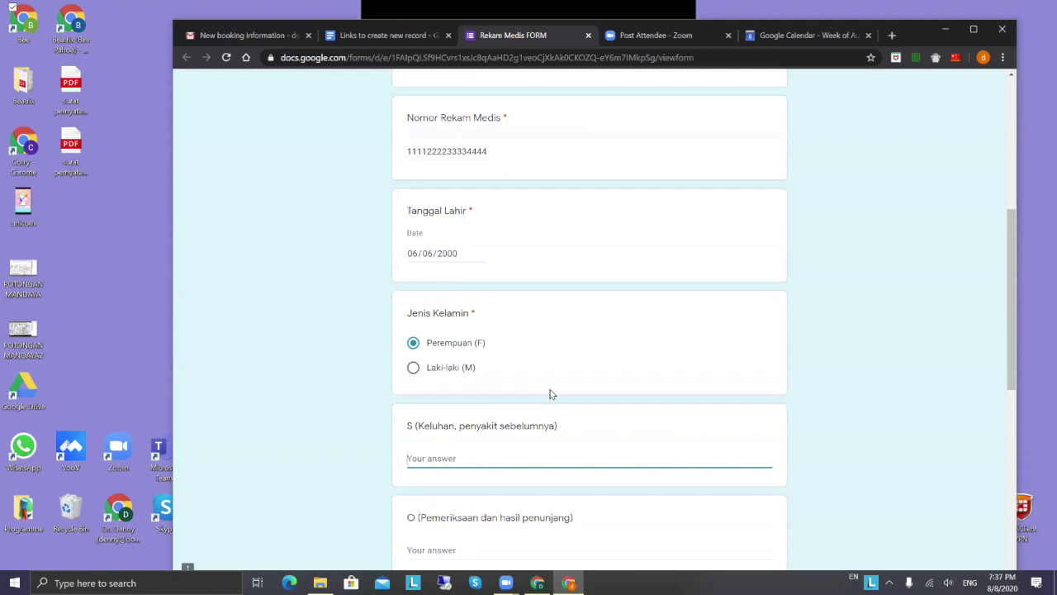
pyautogui.scroll(-1, 548, 387)
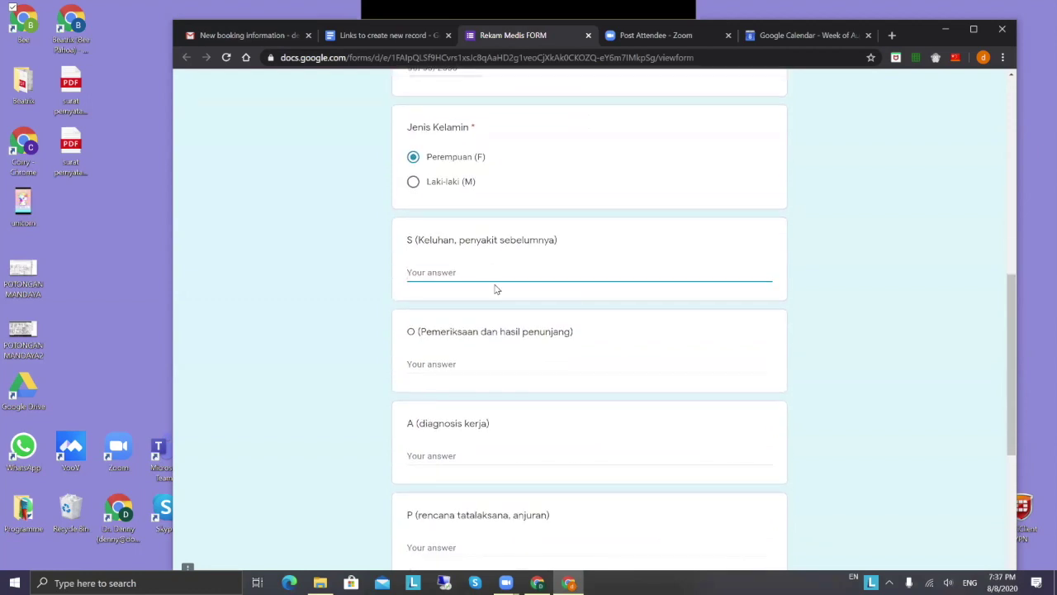
pyautogui.write('trial1')
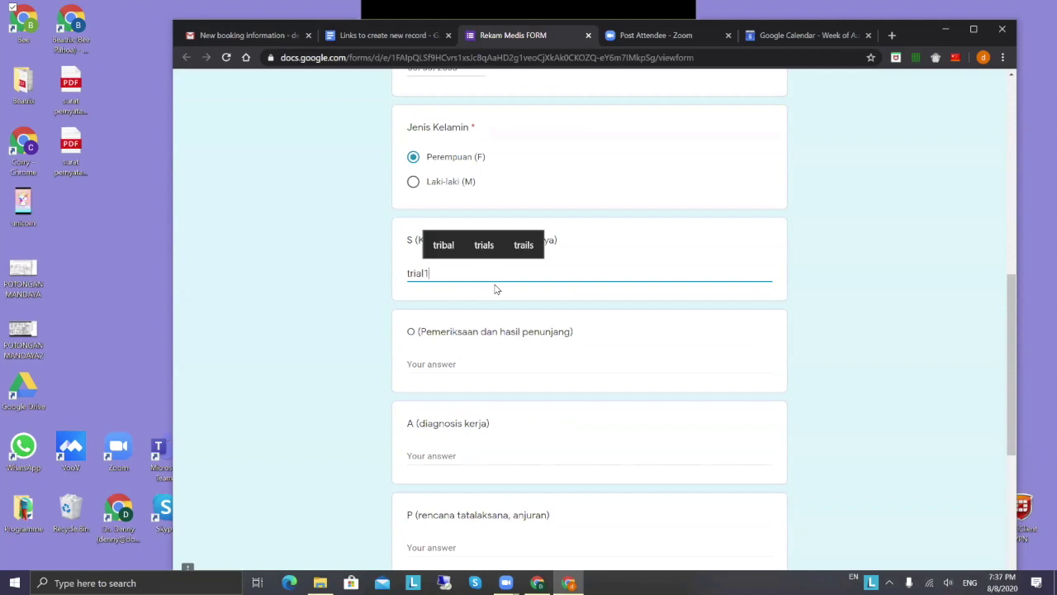
# Enter sehat under O (Pemeriksaan dan hasil penunjang) and sehat sekali under A (diagnosis kerja).
pyautogui.click(510, 368)
pyautogui.write('sehat')
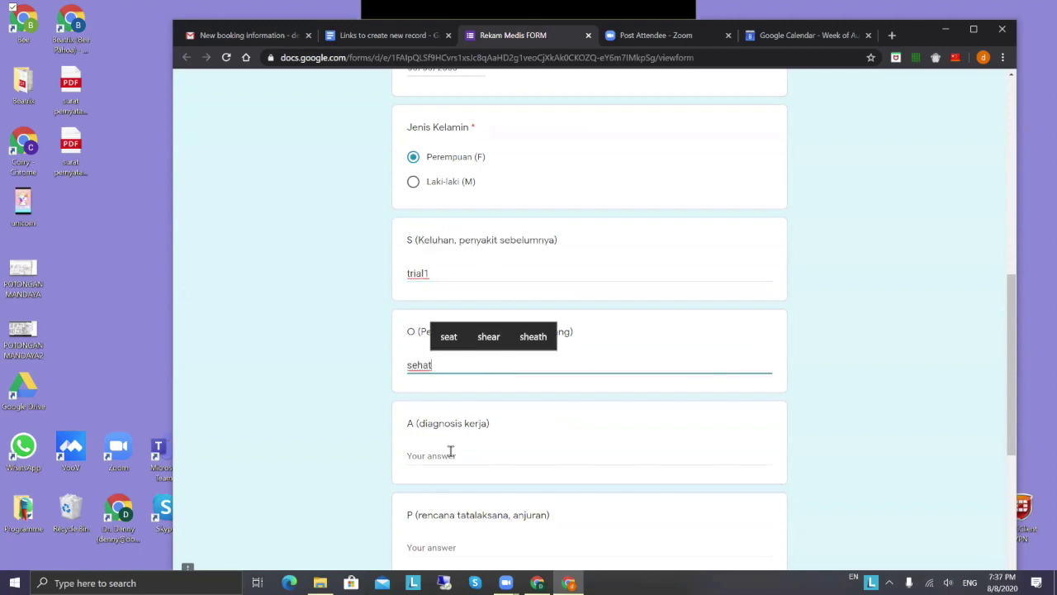
pyautogui.click(450, 453)
pyautogui.write('sehat sekali')
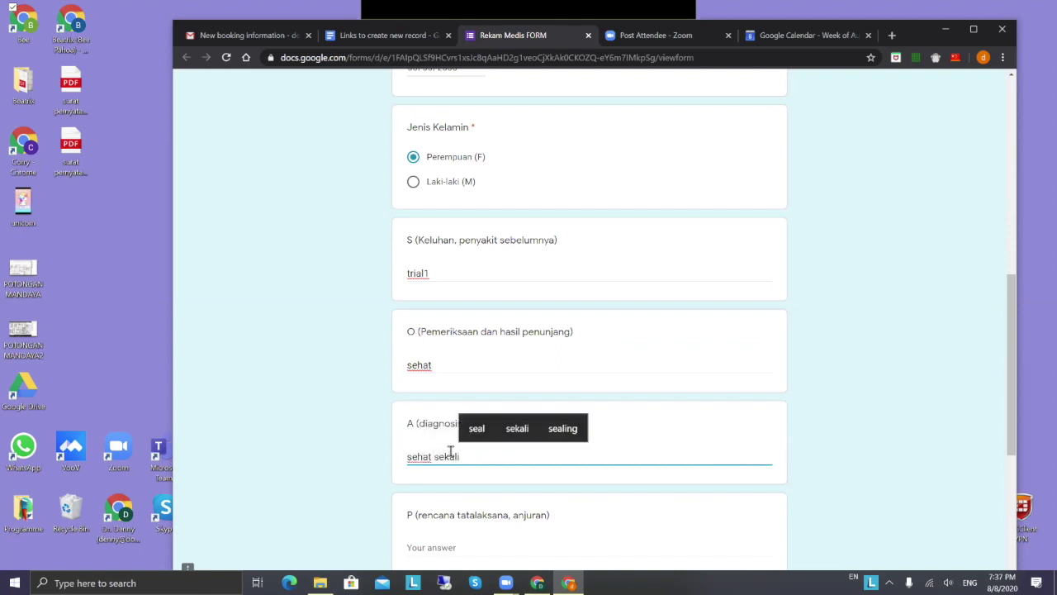
# Enter dokterkankerku dapat berjalan dengan baik dan membantu pasien under P (rencana tatalaksana, anjuran).
pyautogui.click(437, 543)
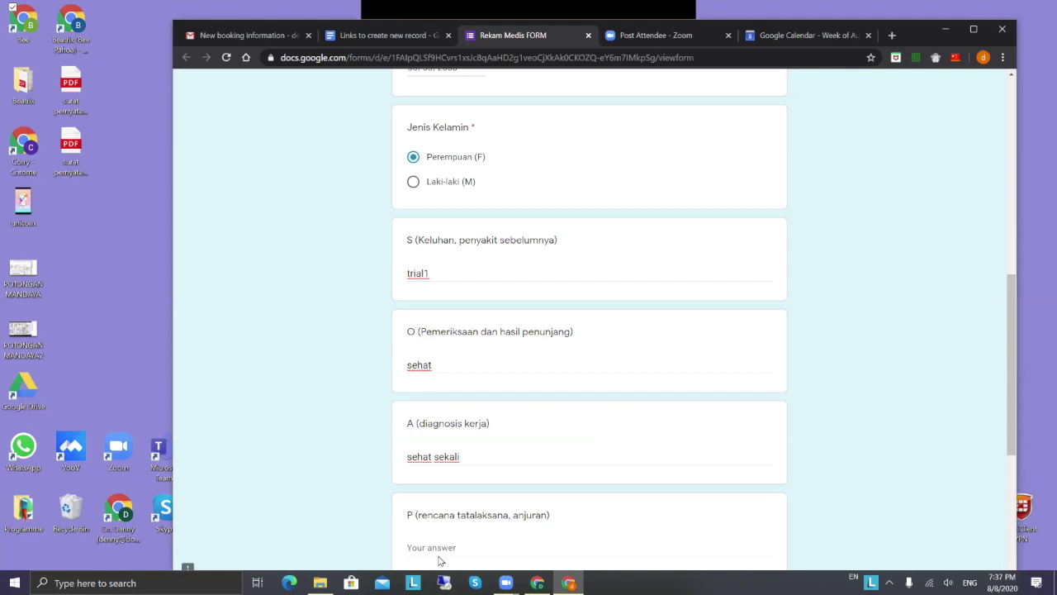
pyautogui.click(439, 553)
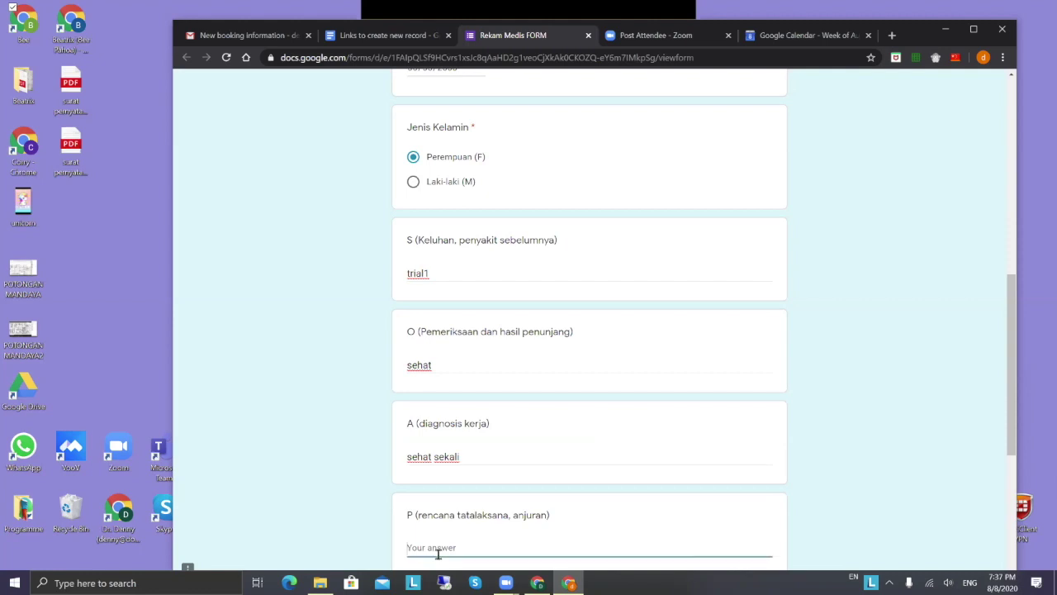
pyautogui.write('dokterkankerku dapat ')
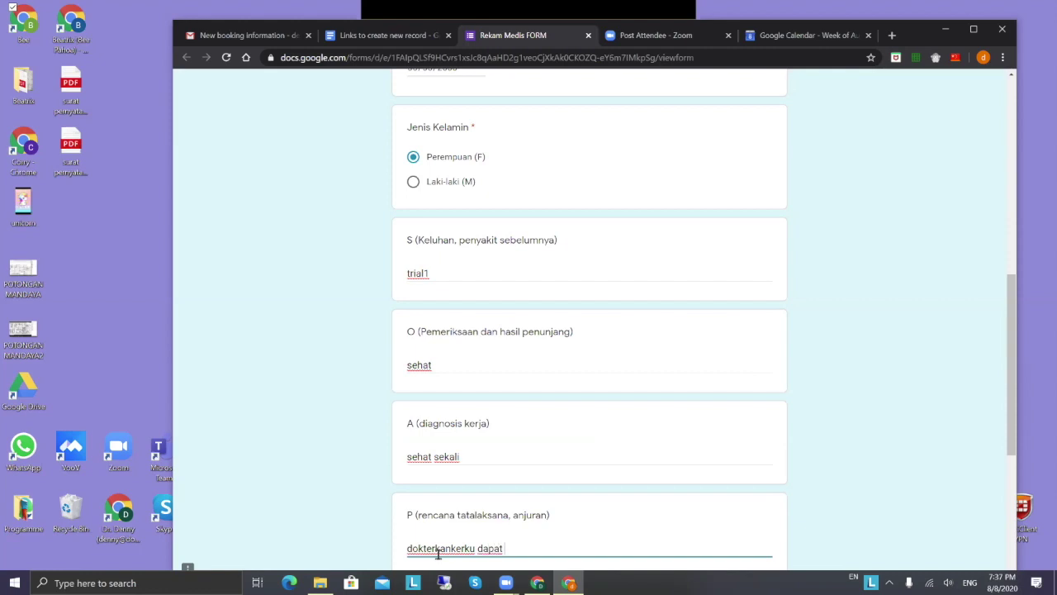
pyautogui.write('berjalan dengan bai')
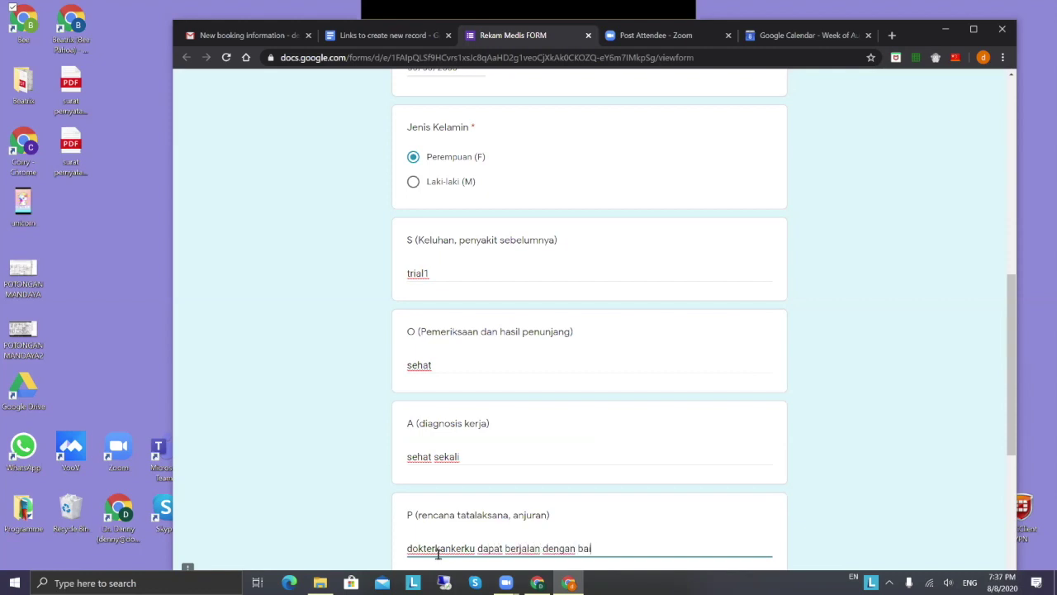
pyautogui.write('k dan memab')
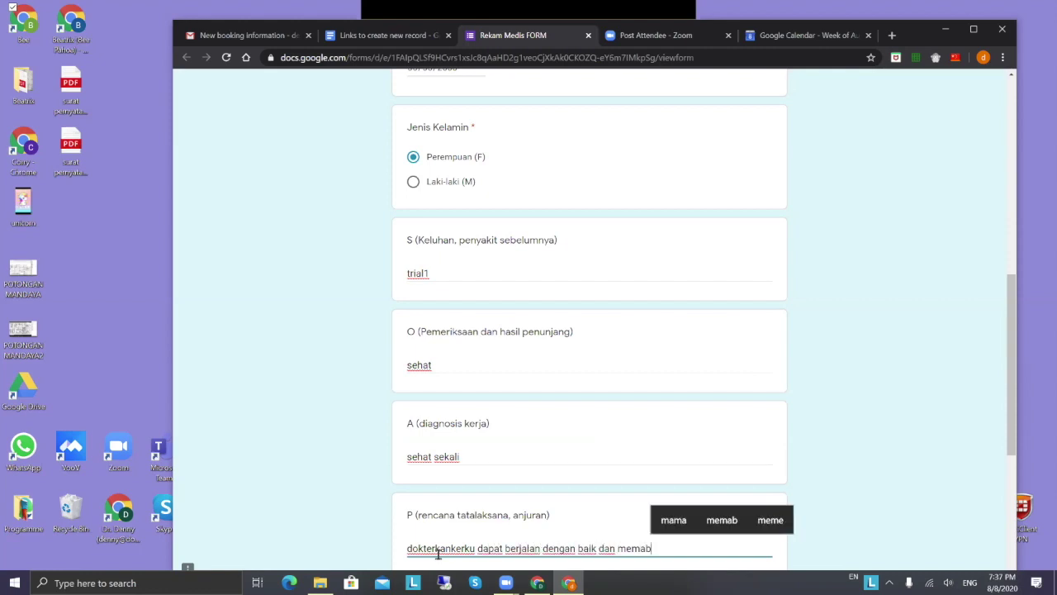
pyautogui.write('antu pasien')
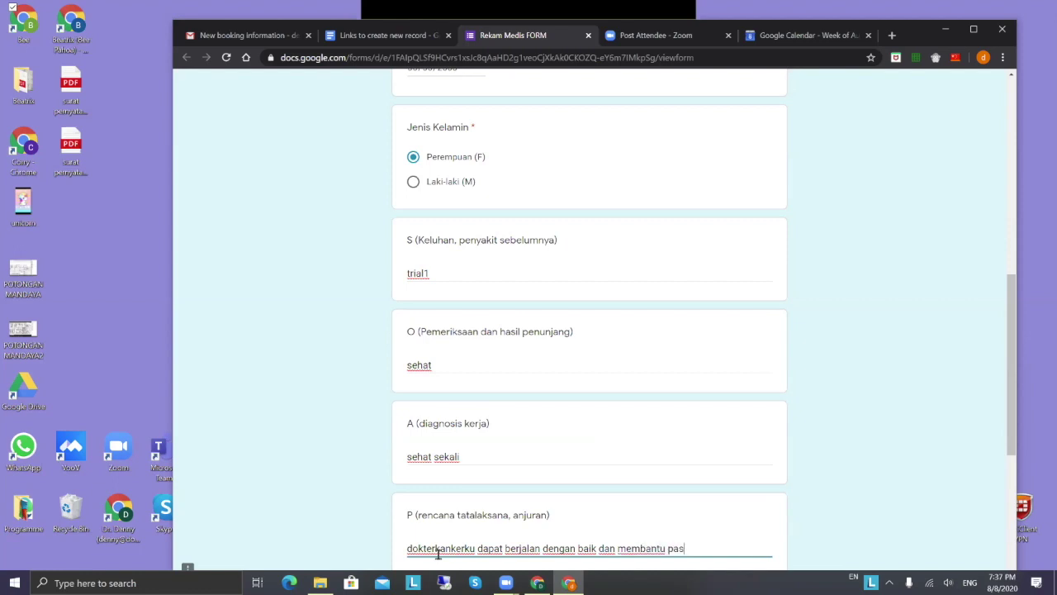
# Set SKALA NYERI to 1 and Alergi obat to No, and submit the Rekam Medis FORM.
pyautogui.scroll(-3, 667, 406)
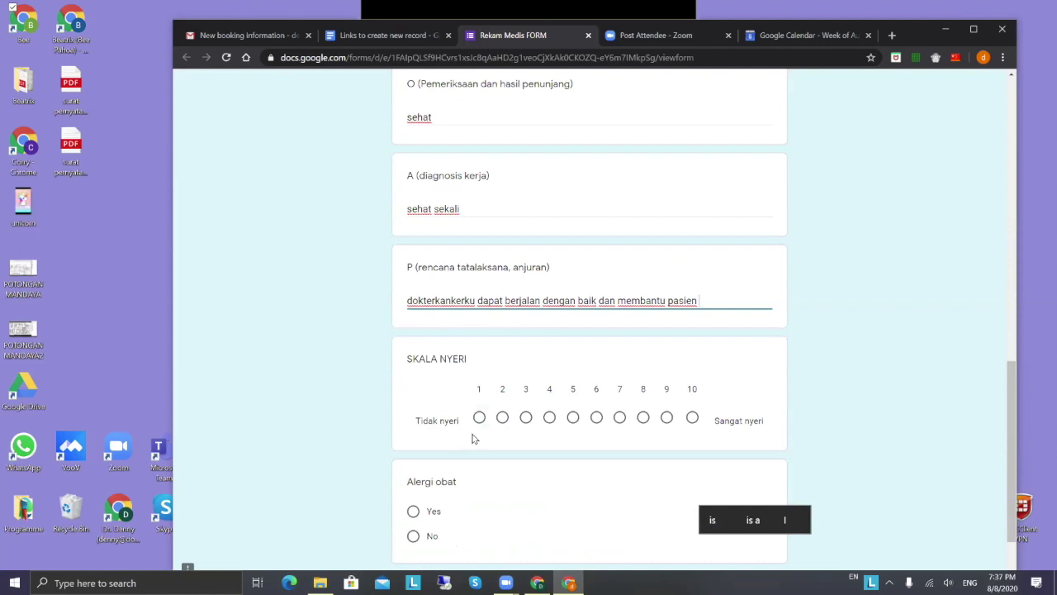
pyautogui.click(464, 433)
pyautogui.scroll(-2, 438, 440)
pyautogui.click(414, 439)
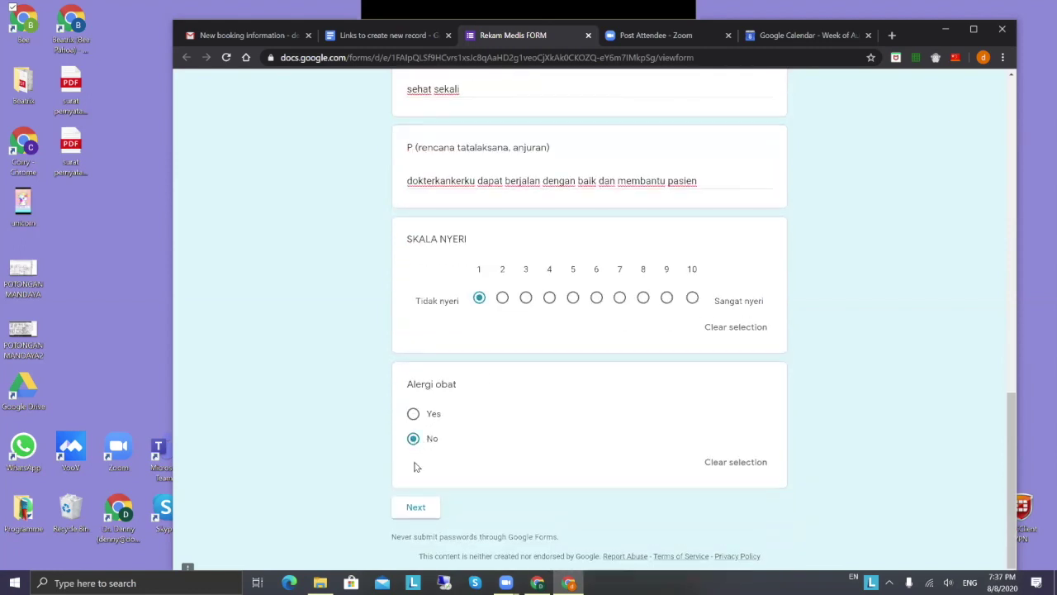
pyautogui.click(417, 508)
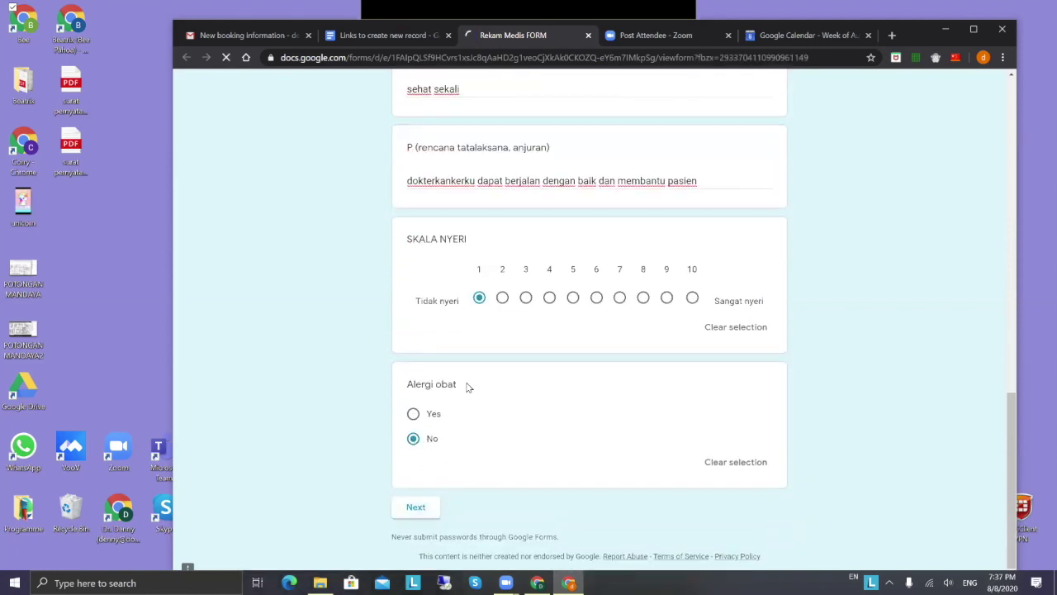
pyautogui.click(498, 175)
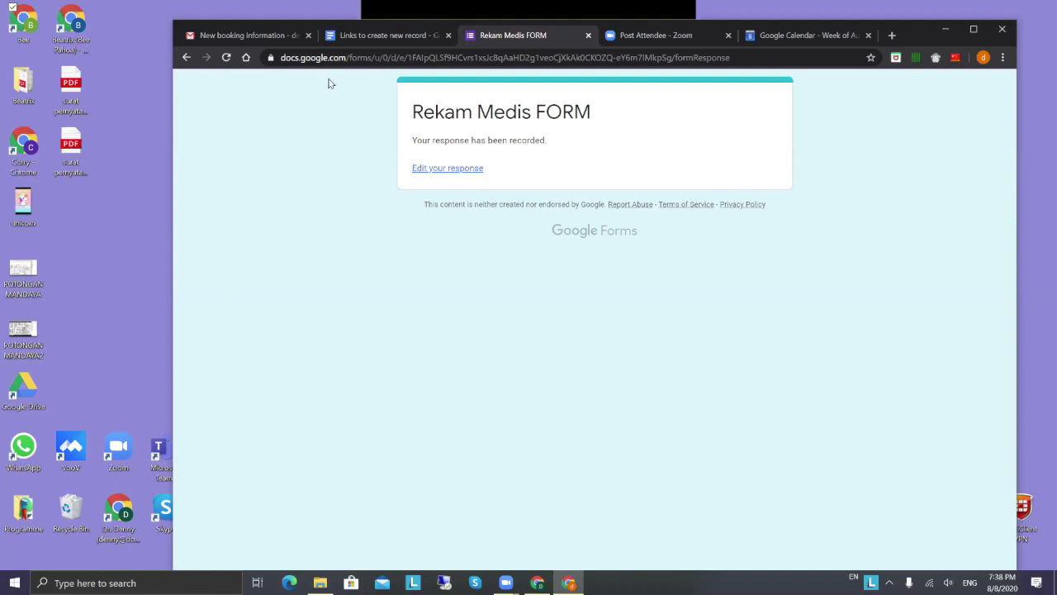
# Go back to the Gmail inbox and open the patient's shared Drive folder from the new Invitation to view email.
pyautogui.click(303, 47)
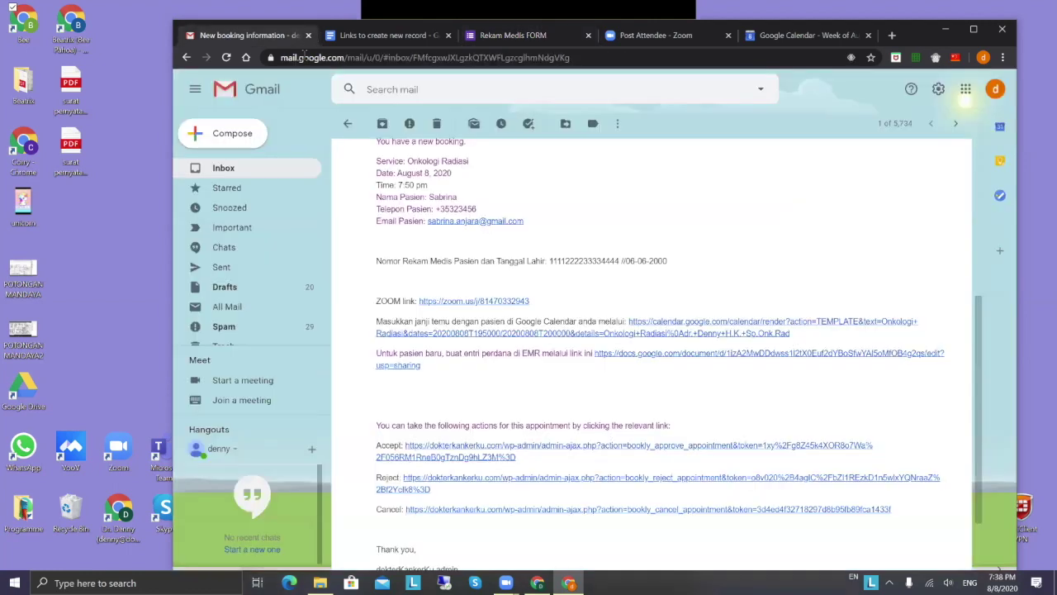
pyautogui.click(225, 168)
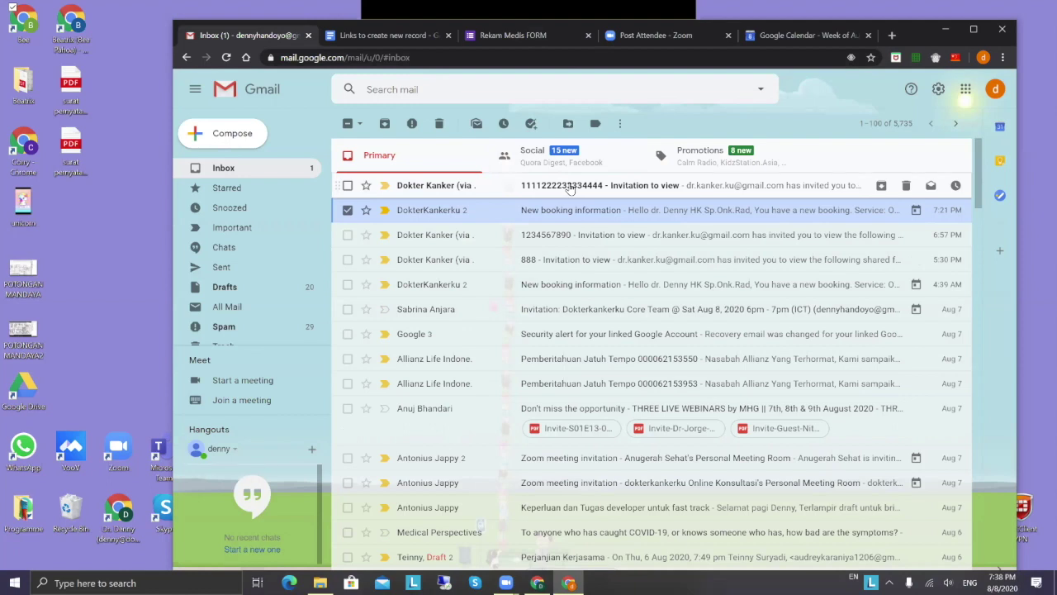
pyautogui.click(570, 189)
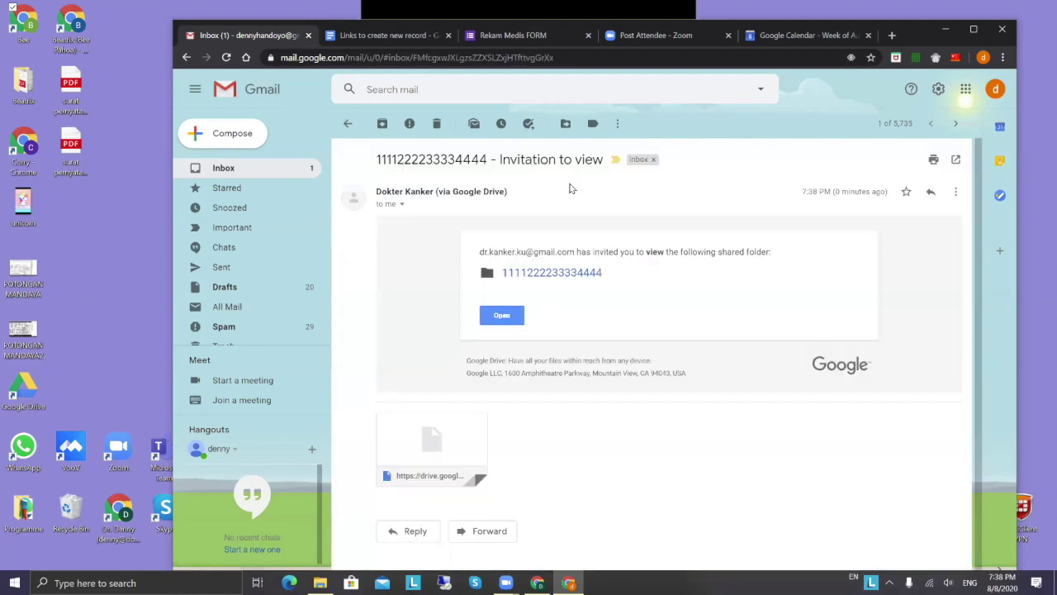
pyautogui.click(503, 316)
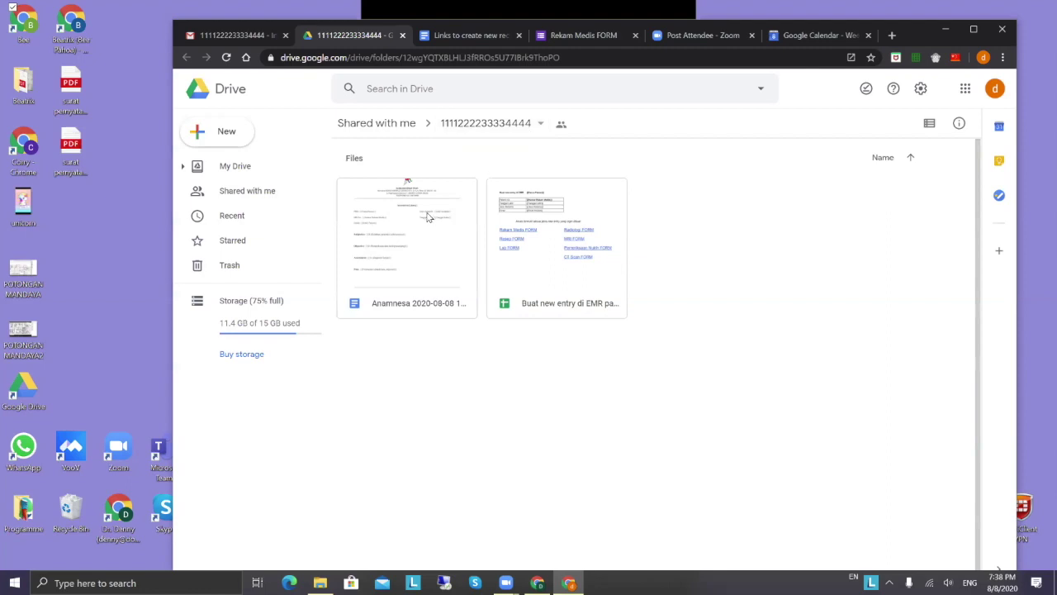
pyautogui.click(414, 248)
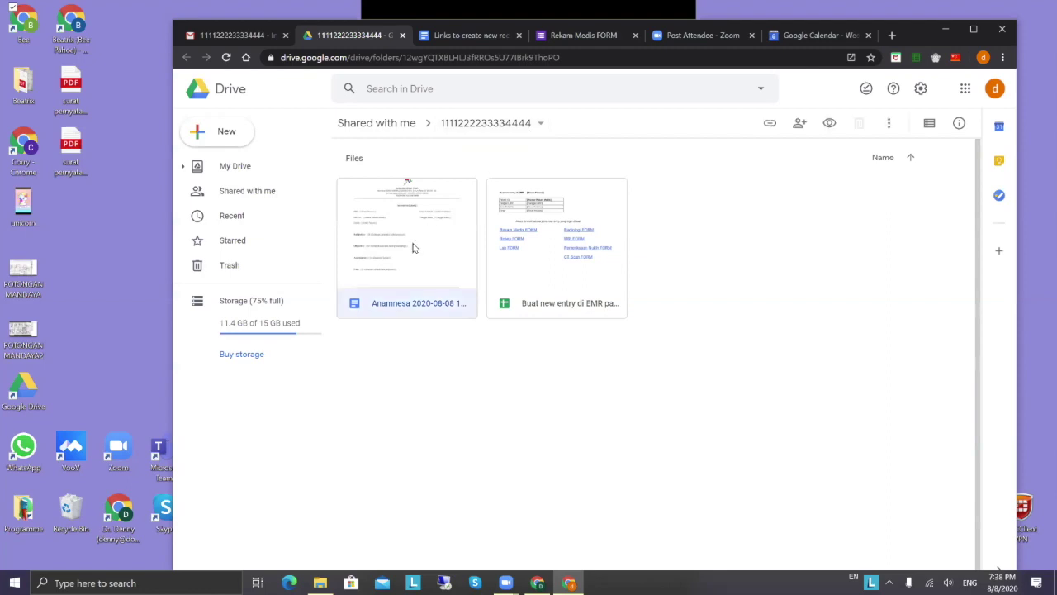
pyautogui.doubleClick(414, 248)
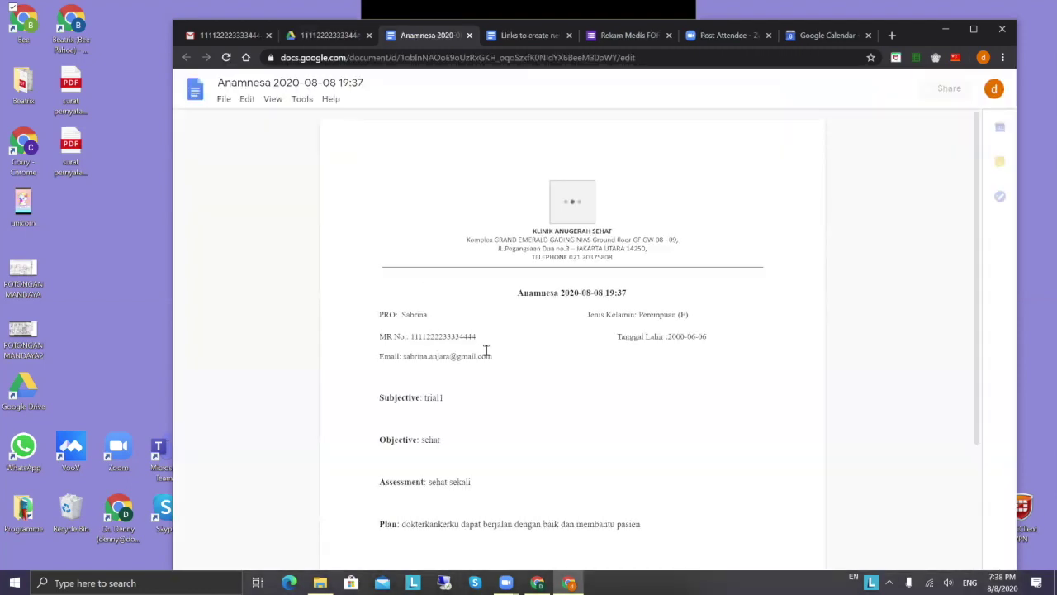
pyautogui.scroll(-3, 470, 284)
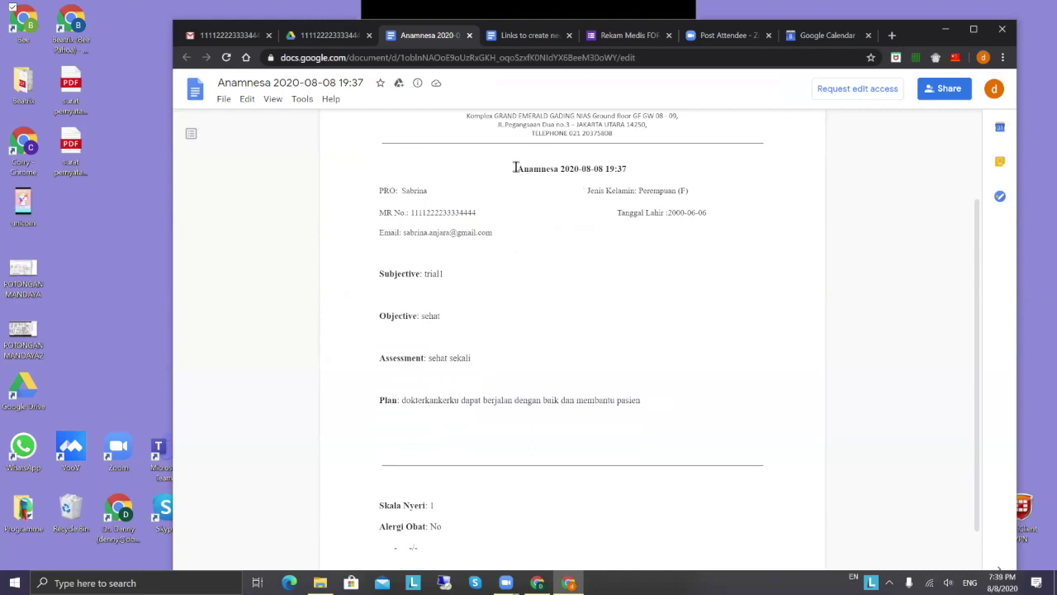
pyautogui.tripleClick(598, 168)
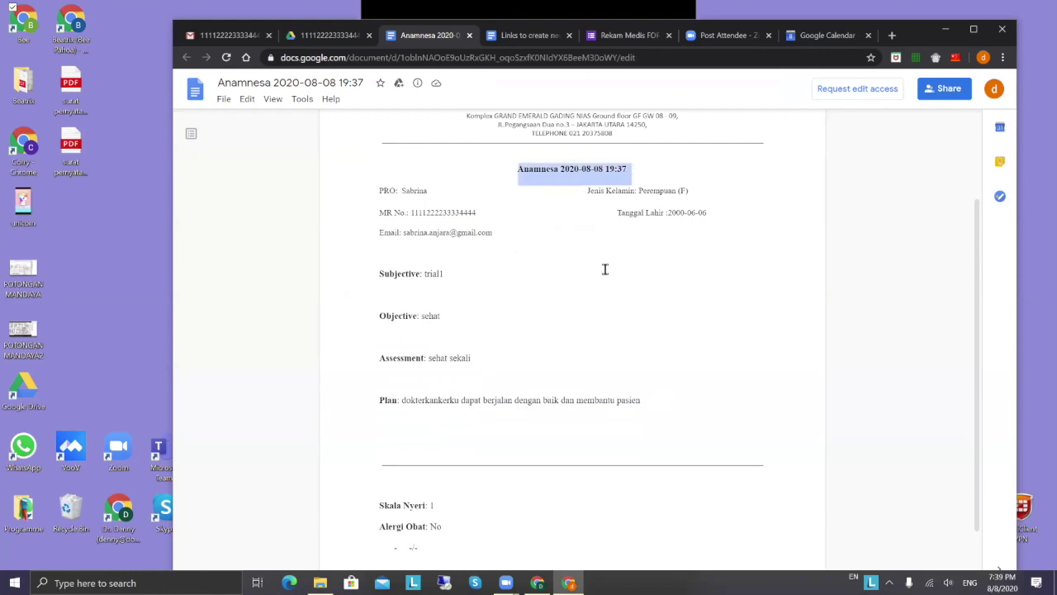
pyautogui.scroll(-2, 605, 268)
pyautogui.scroll(5, 604, 268)
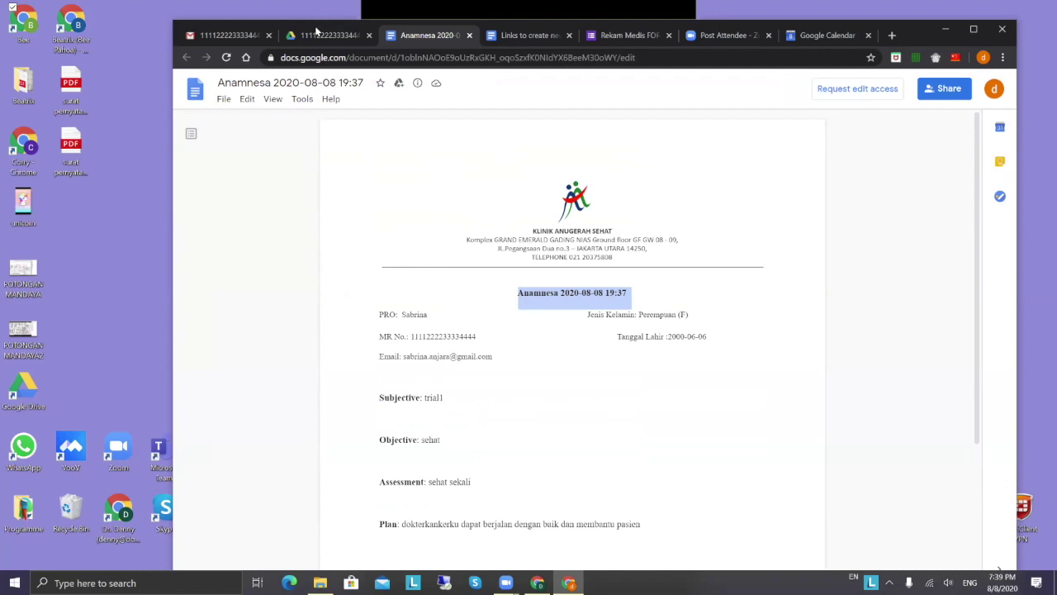
pyautogui.click(468, 35)
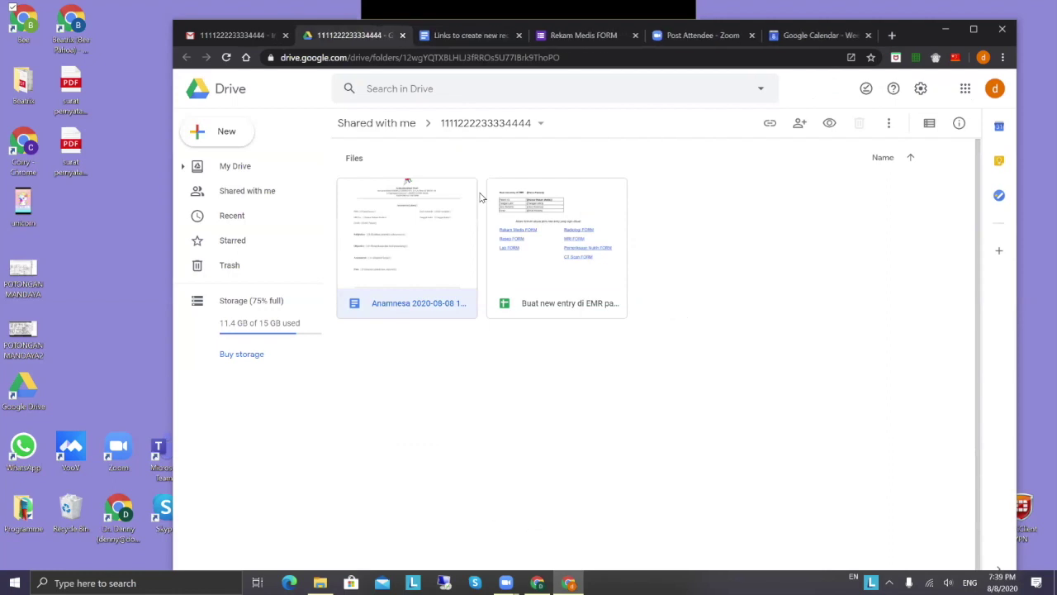
# Reopen the patient's shared folder from the invitation email and open the Buat new entry di EMR pasien ini spreadsheet.
pyautogui.click(510, 582)
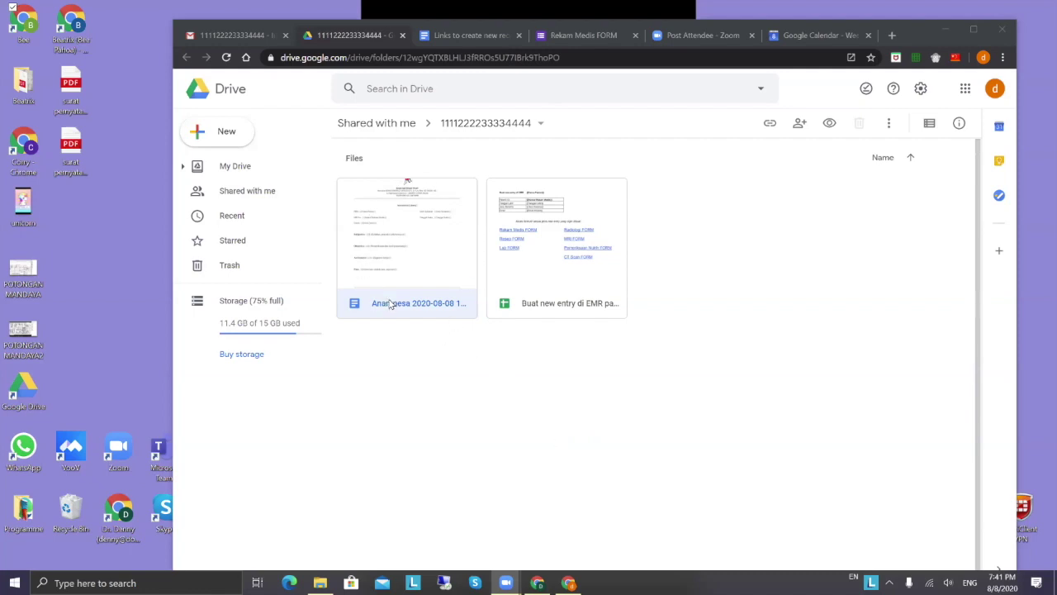
pyautogui.click(234, 34)
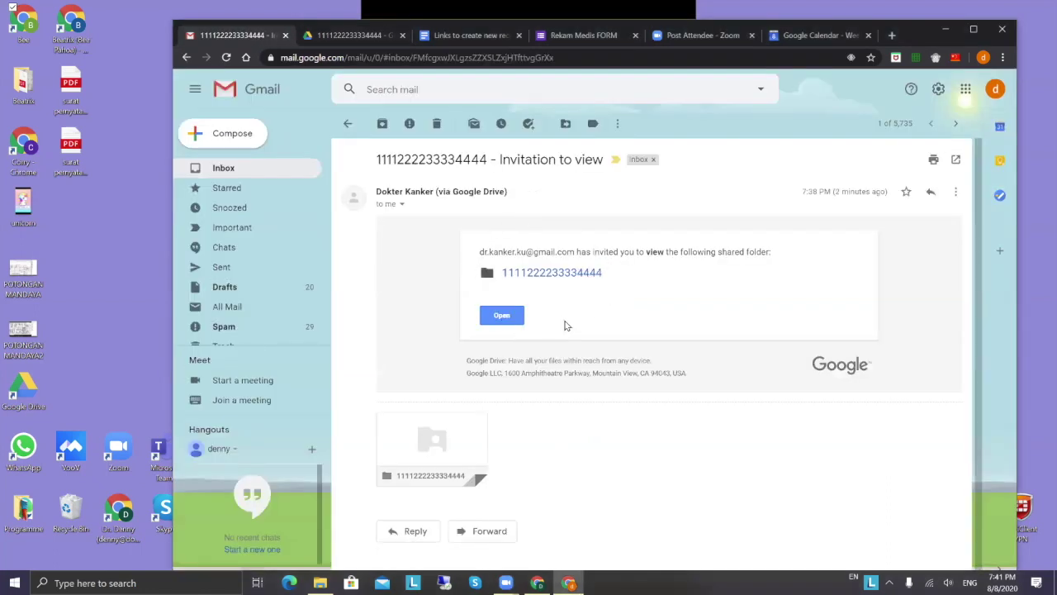
pyautogui.click(506, 319)
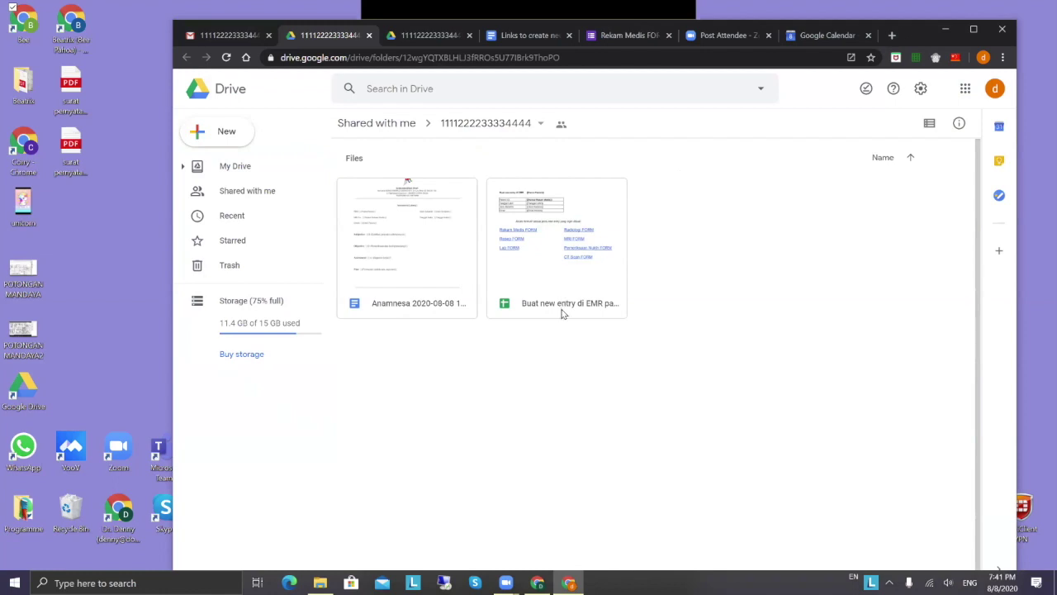
pyautogui.click(547, 278)
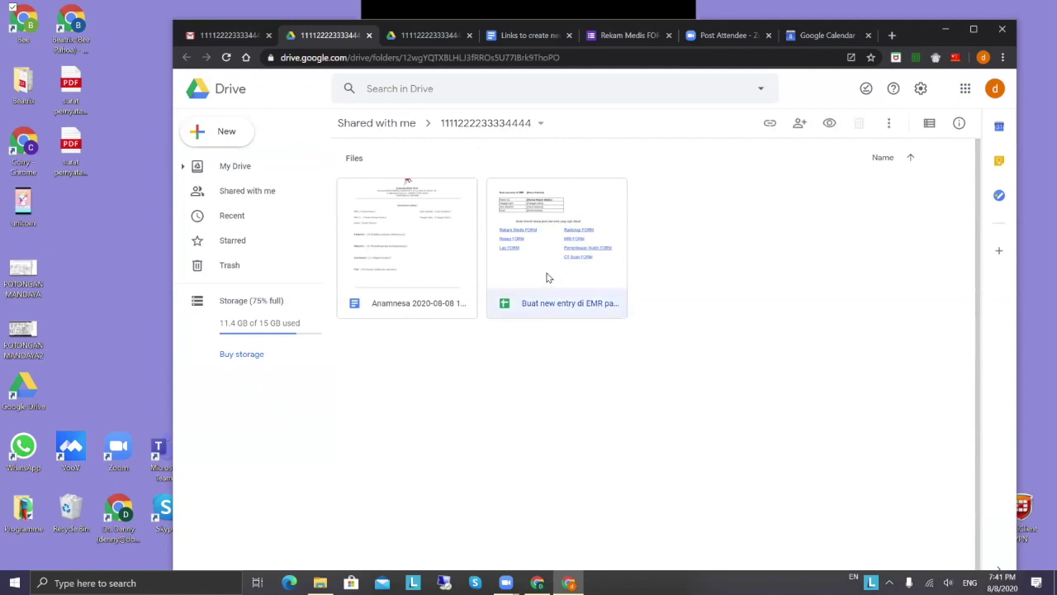
pyautogui.doubleClick(547, 279)
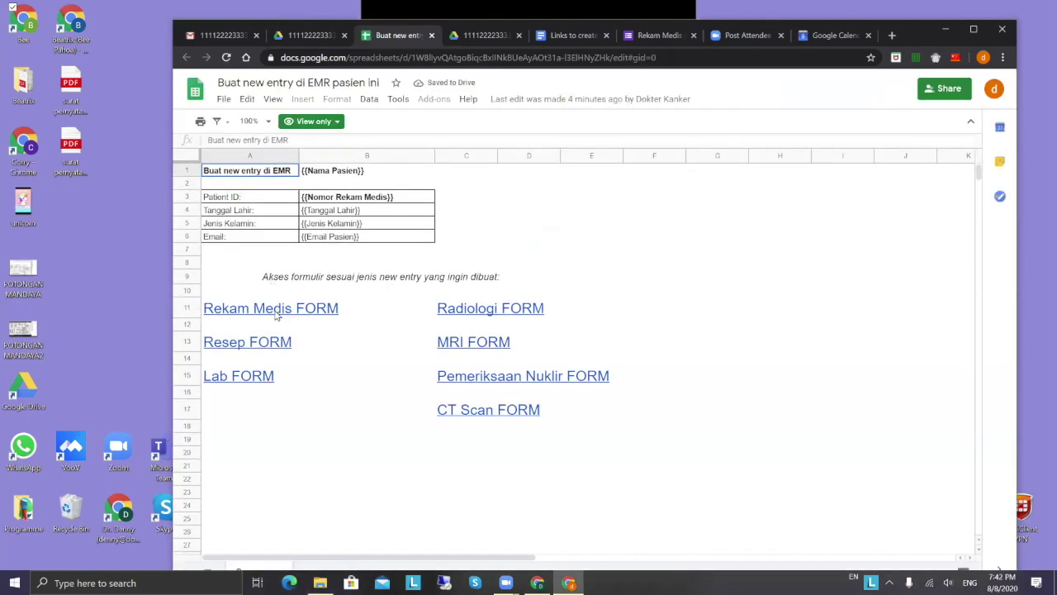
# In the Radiologi FORM, enter sehat as Diagnosa, set Pemeriksaan to Regular and Hamil to No, and continue to the Radiology section.
pyautogui.click(331, 415)
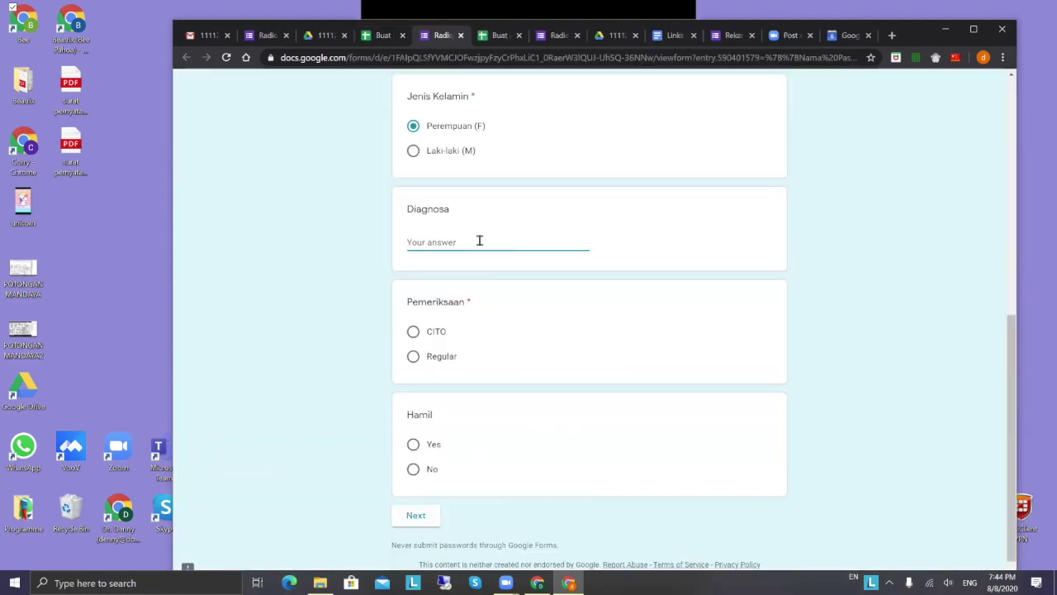
pyautogui.write('sehat')
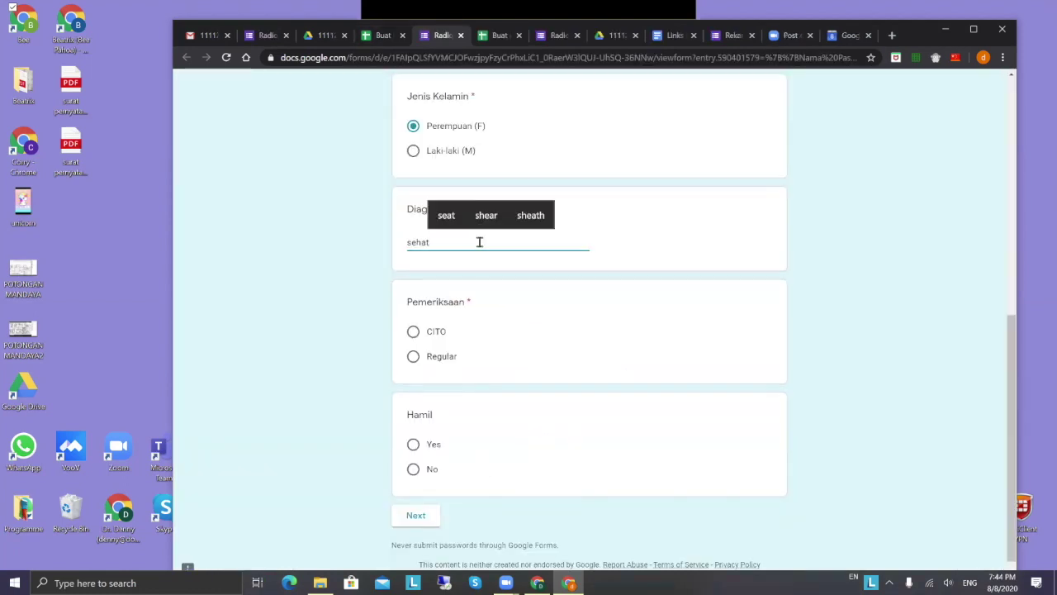
pyautogui.click(777, 259)
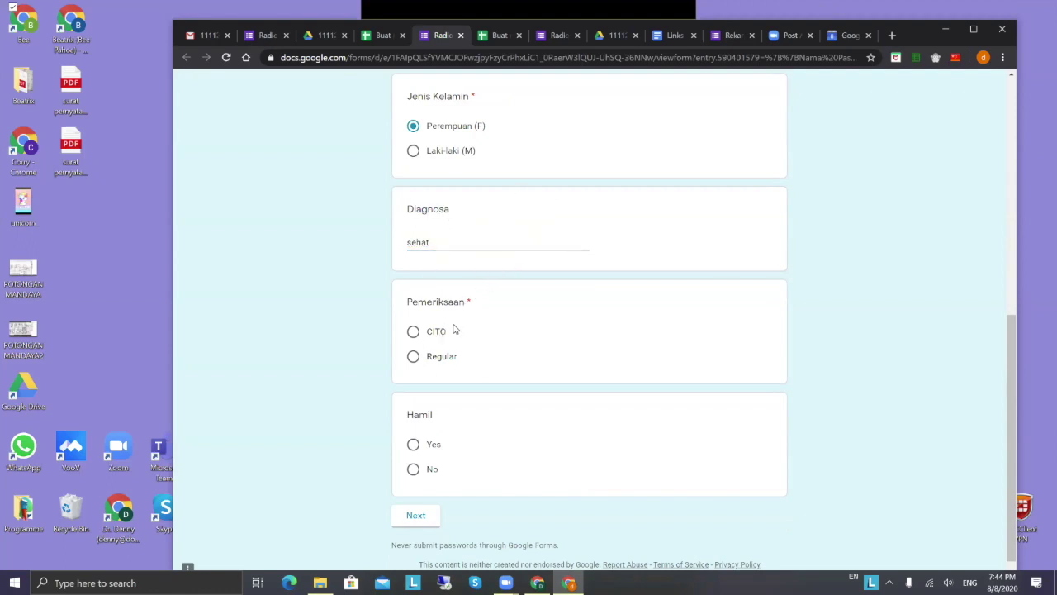
pyautogui.click(414, 357)
pyautogui.click(414, 470)
pyautogui.click(421, 542)
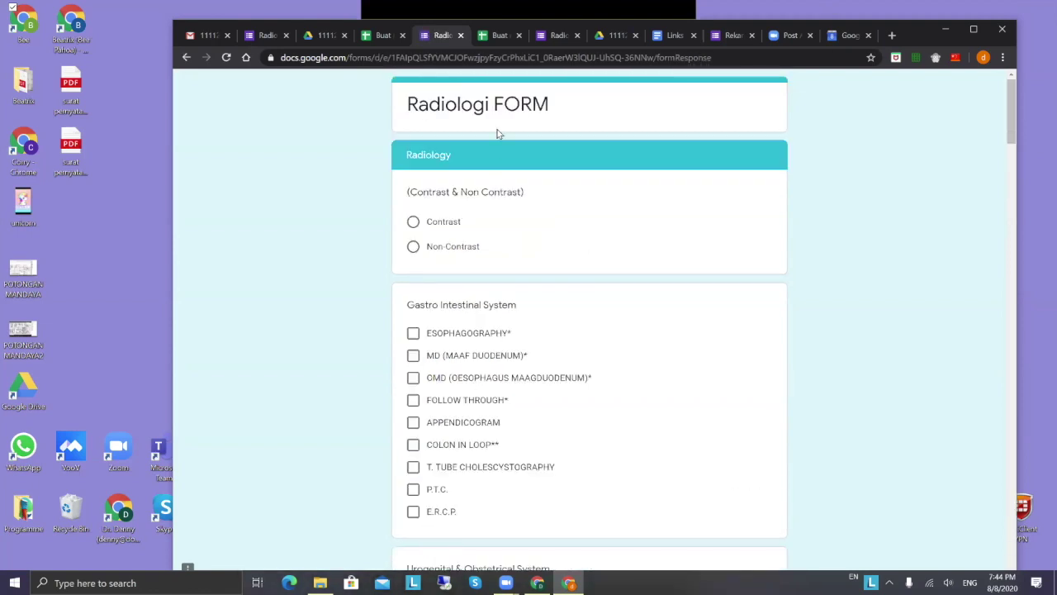
# Choose Non-Contrast for the radiology examination and select PELVIS AP under Abdominal Pelvis & Gastrointestinal.
pyautogui.scroll(-1, 499, 134)
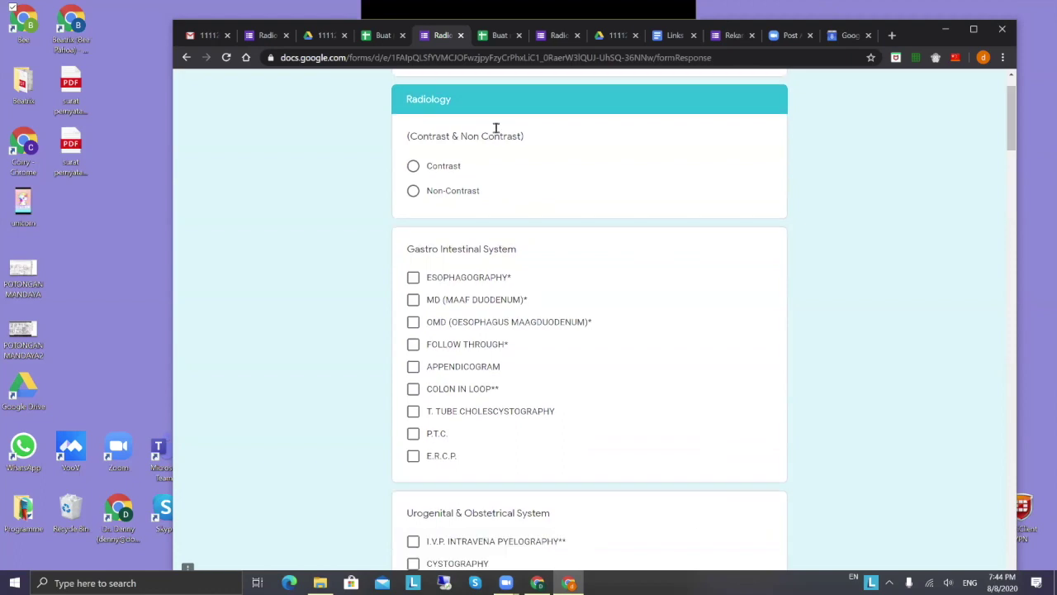
pyautogui.click(412, 185)
pyautogui.scroll(-1, 451, 253)
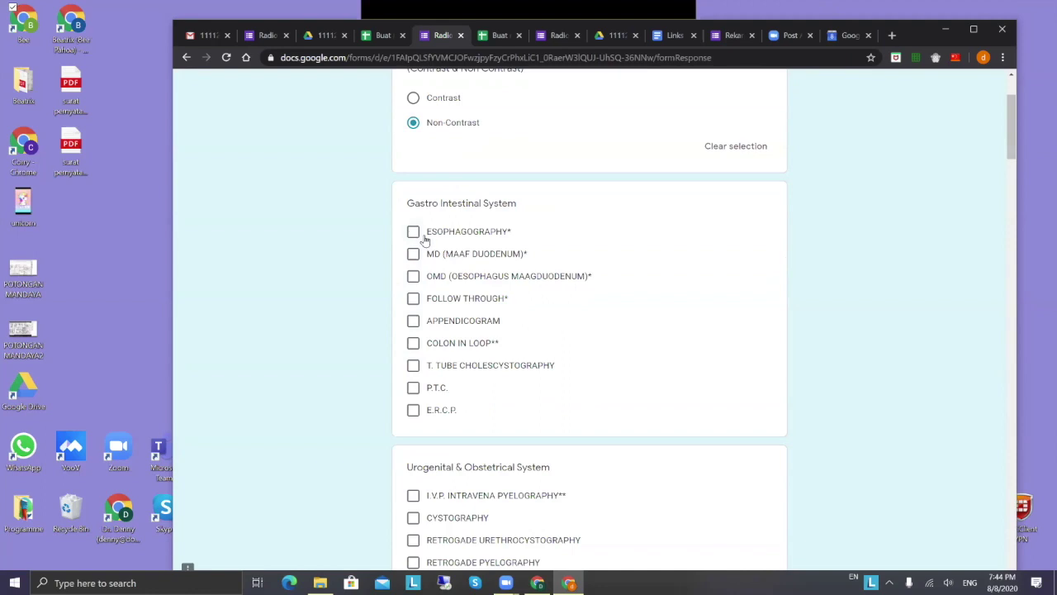
pyautogui.scroll(-1, 425, 240)
pyautogui.scroll(-3, 424, 240)
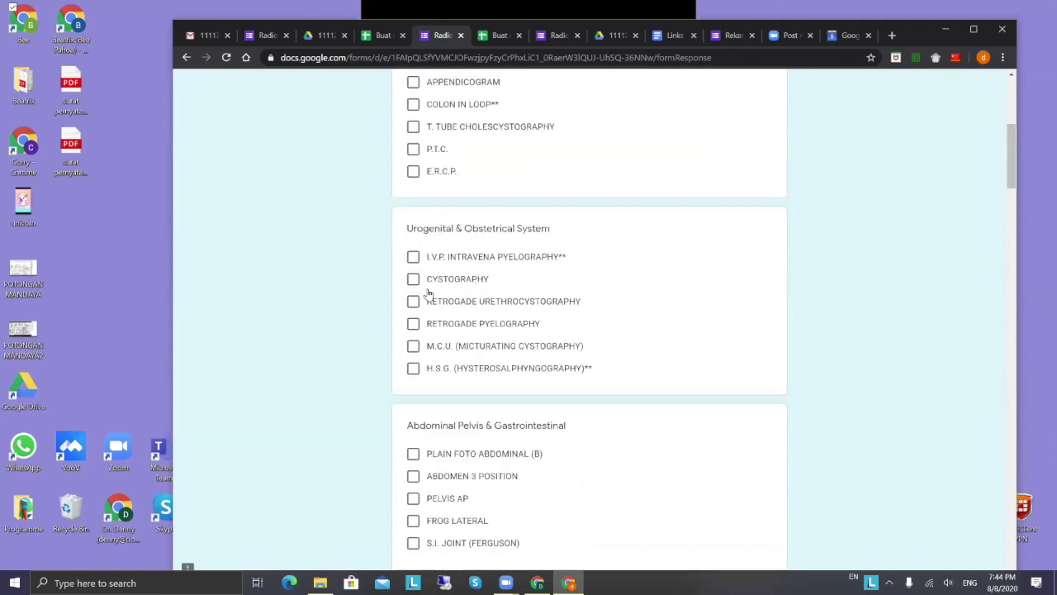
pyautogui.scroll(-2, 417, 302)
pyautogui.scroll(-1, 418, 322)
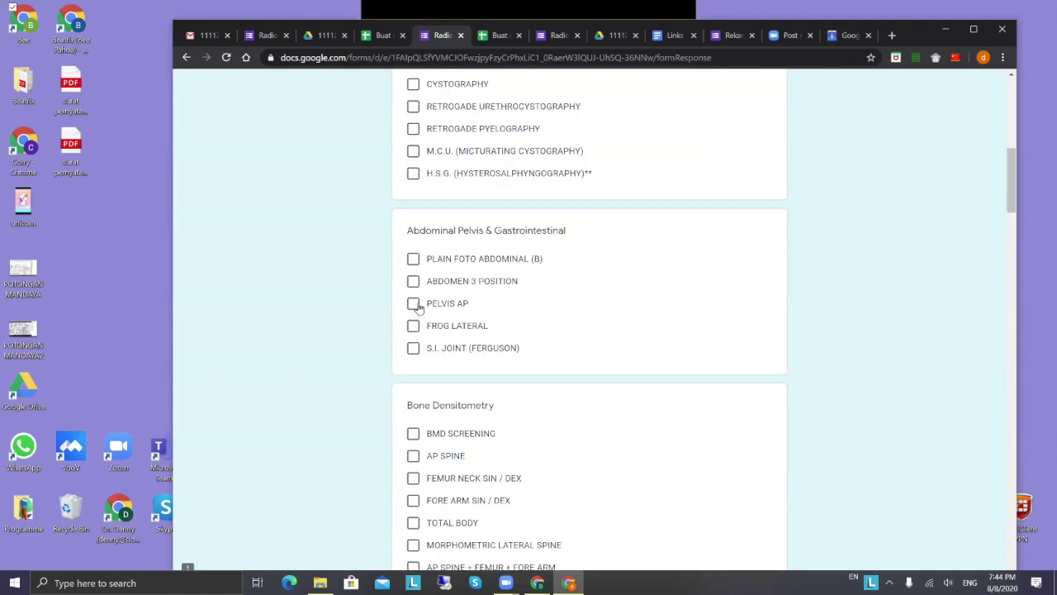
pyautogui.click(413, 304)
pyautogui.scroll(-2, 554, 396)
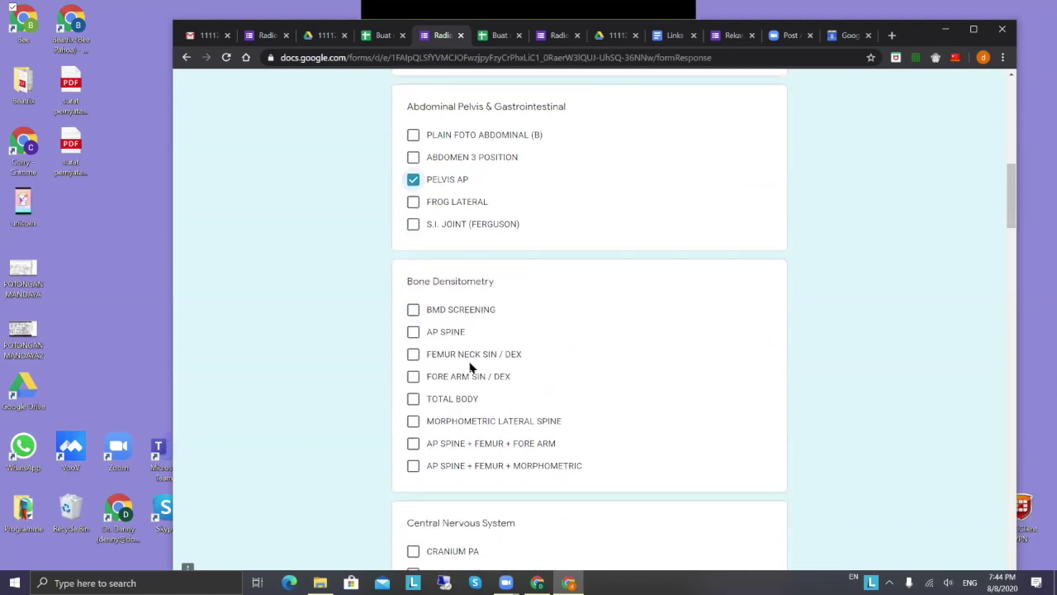
pyautogui.scroll(-9, 446, 333)
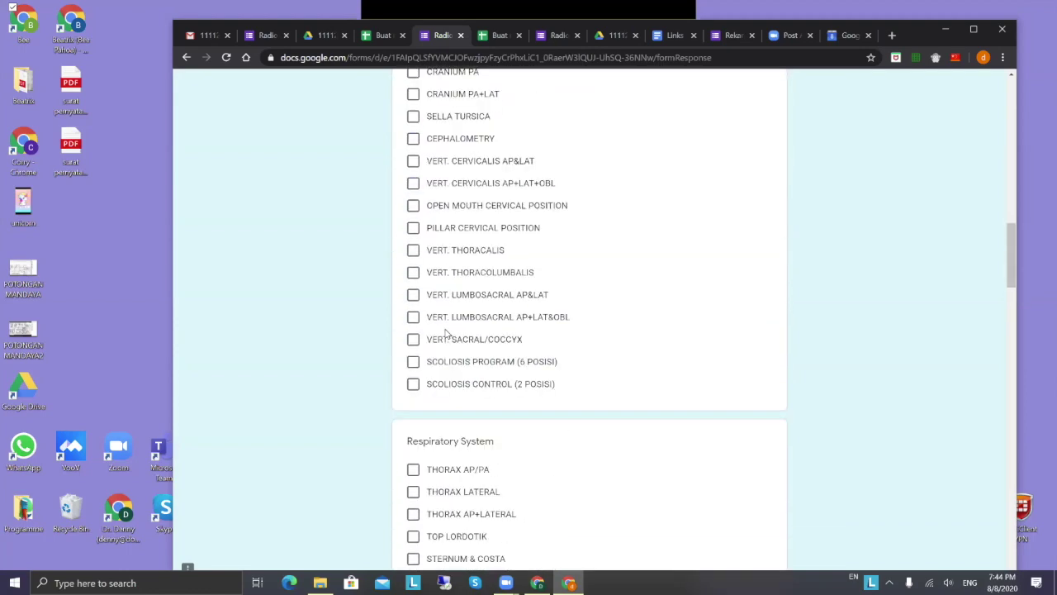
# Select ANKLE under Extremity & Articulatio System and submit the Radiologi FORM.
pyautogui.scroll(-2, 446, 333)
pyautogui.scroll(-12, 448, 330)
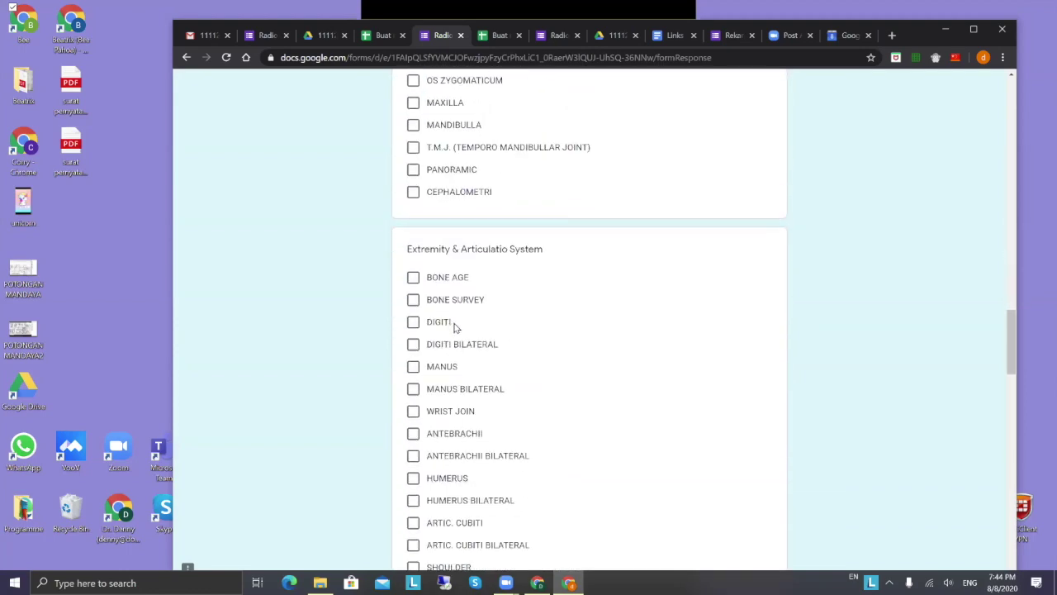
pyautogui.scroll(-3, 456, 329)
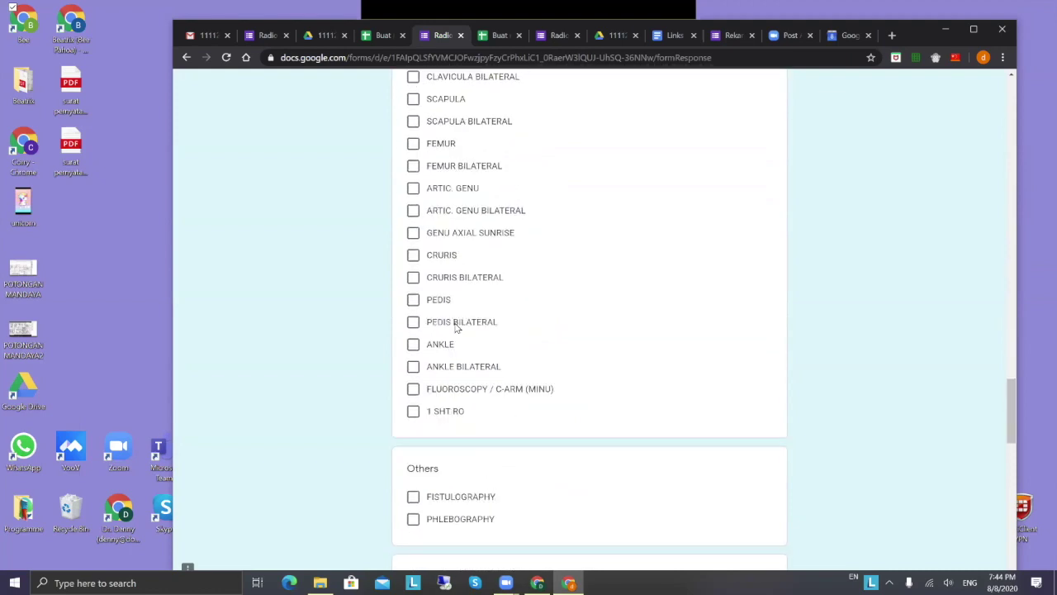
pyautogui.click(413, 345)
pyautogui.scroll(-7, 620, 495)
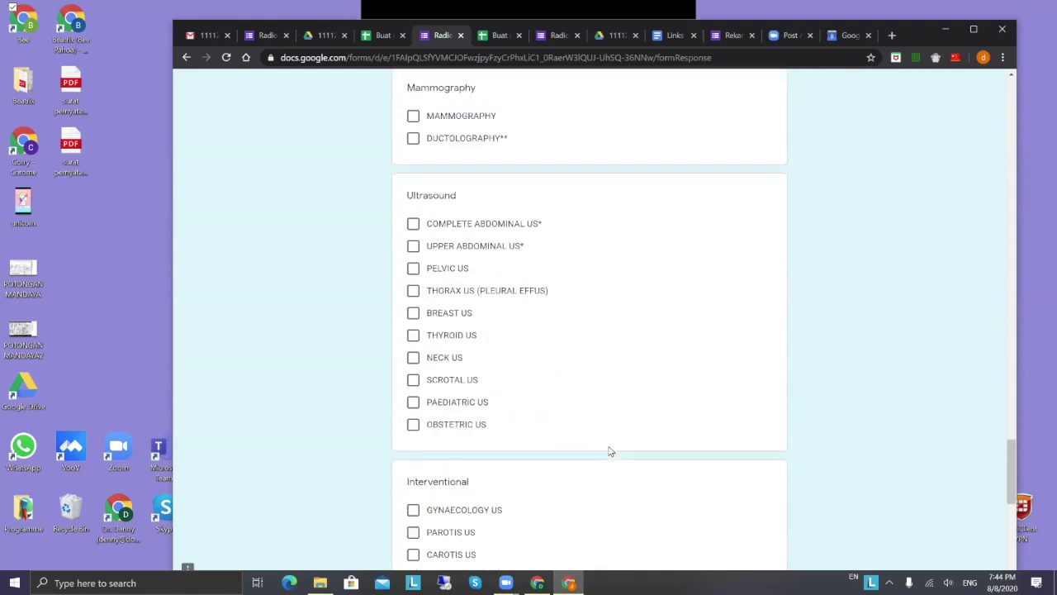
pyautogui.scroll(-6, 610, 451)
pyautogui.click(487, 485)
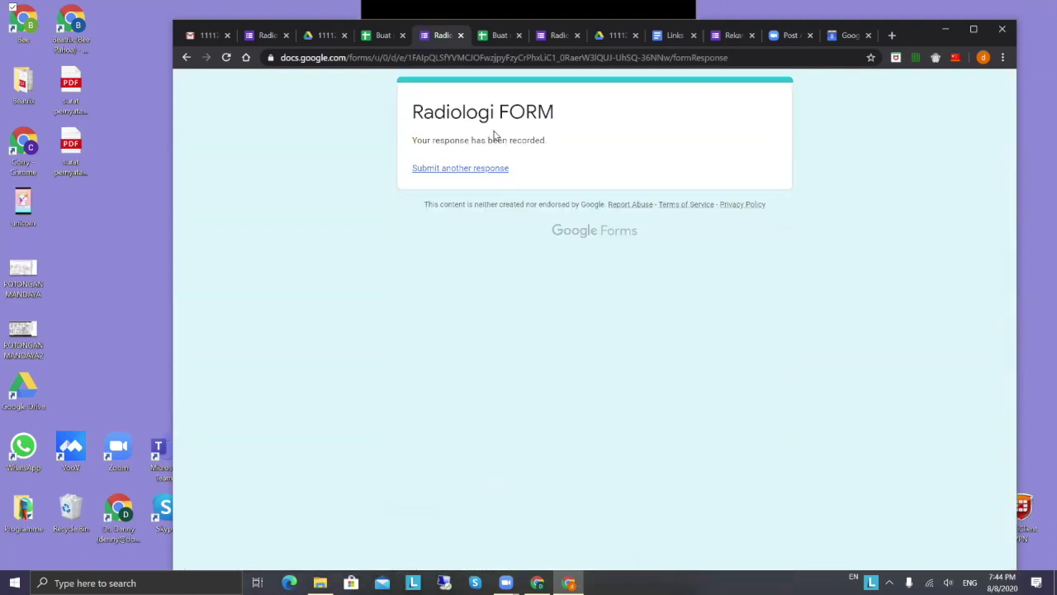
# Leave the blank Radiologi FORM and reload the patient's shared folder to check for the new radiology document.
pyautogui.click(462, 168)
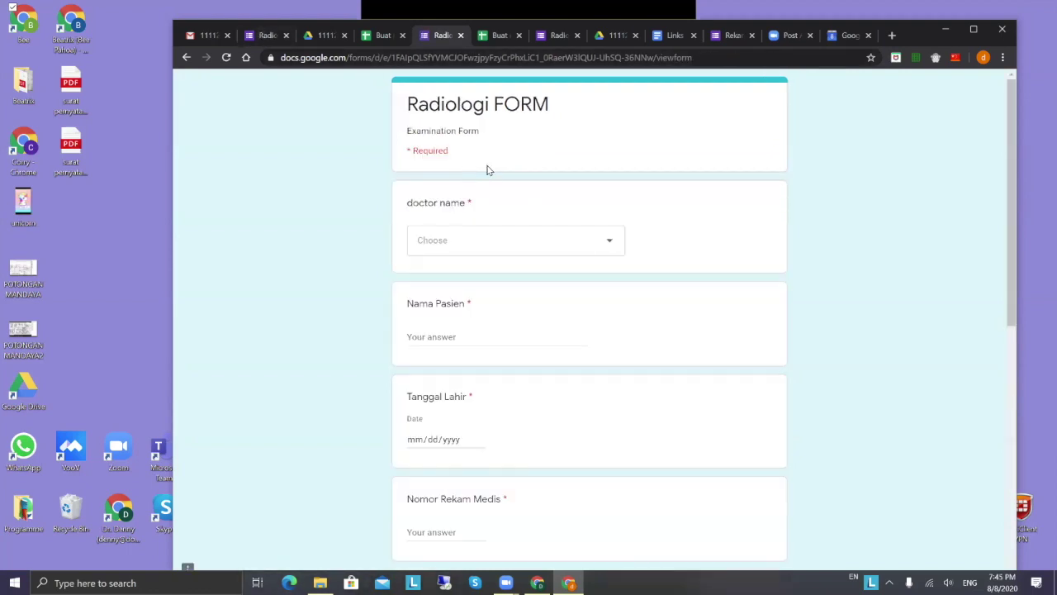
pyautogui.click(187, 57)
pyautogui.click(326, 36)
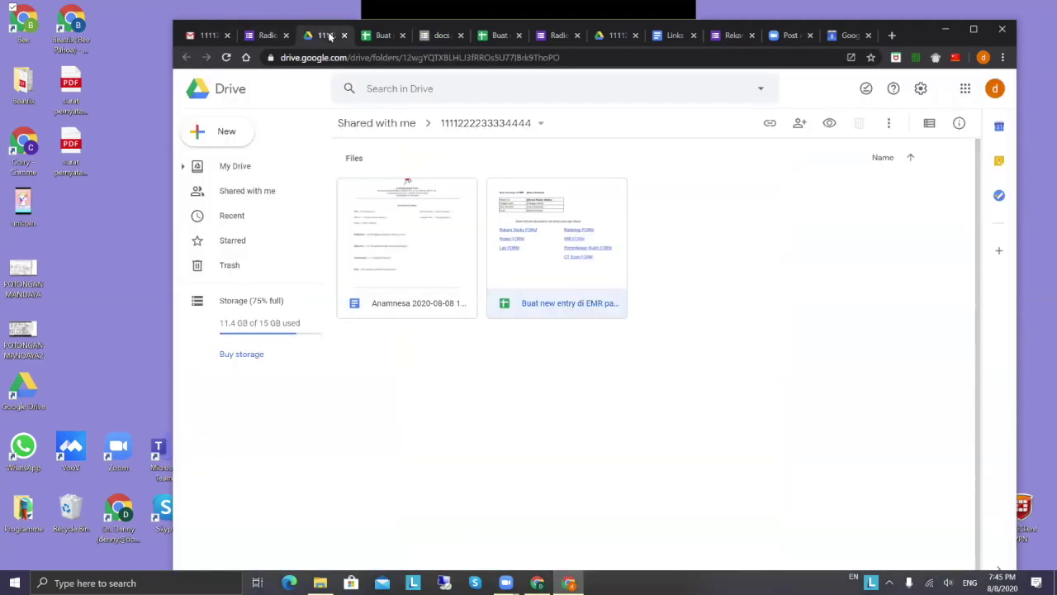
pyautogui.click(495, 60)
pyautogui.press('Return')
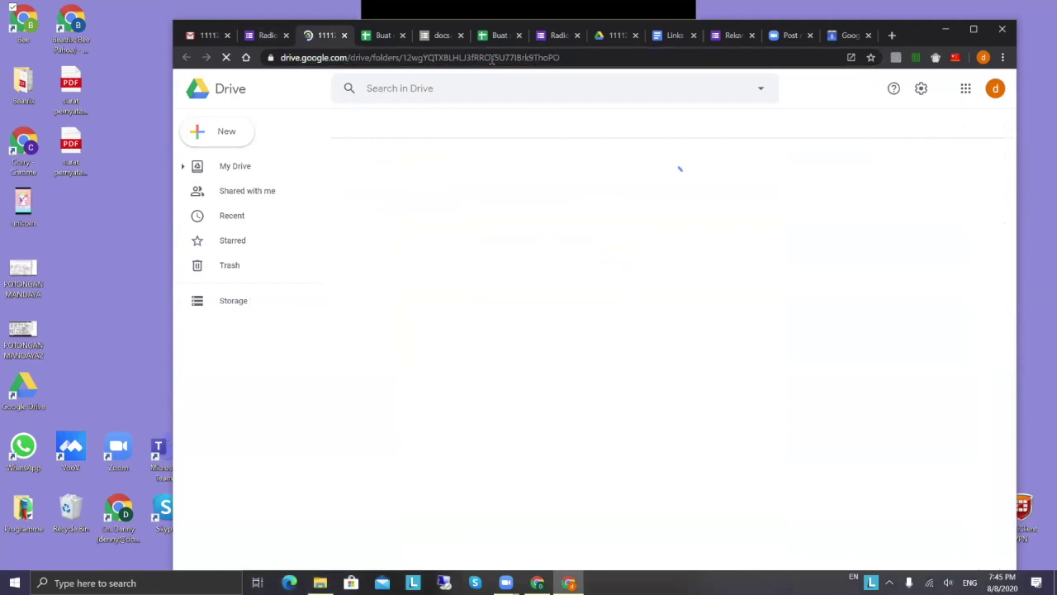
pyautogui.click(210, 36)
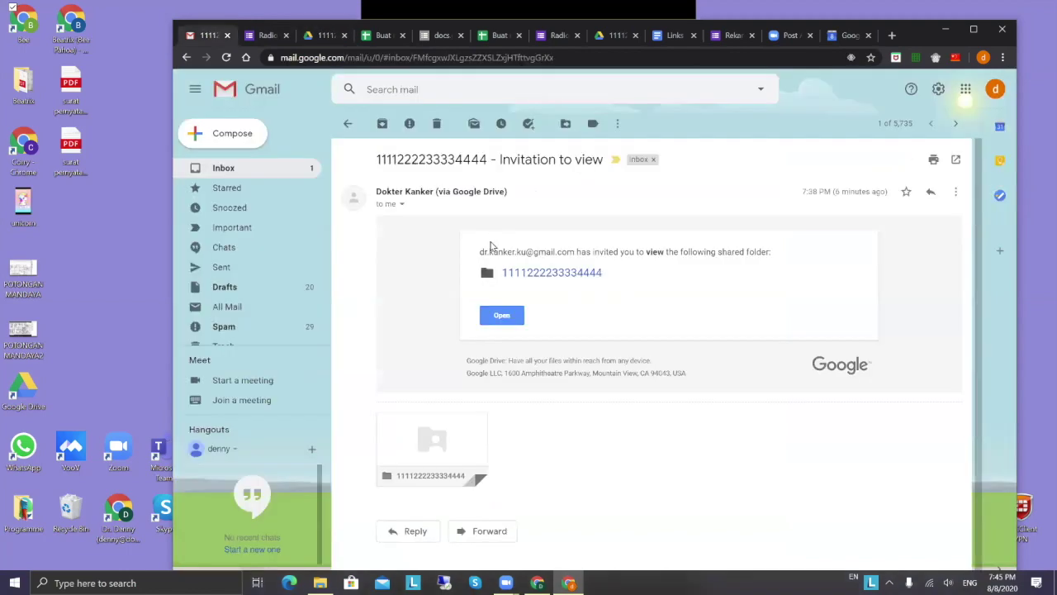
pyautogui.click(263, 174)
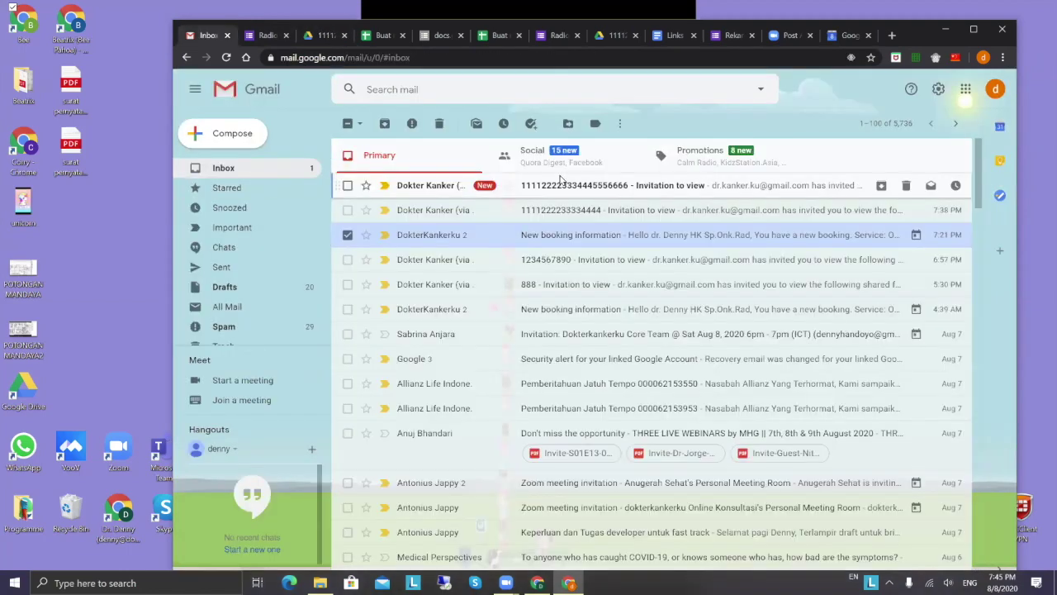
pyautogui.click(561, 182)
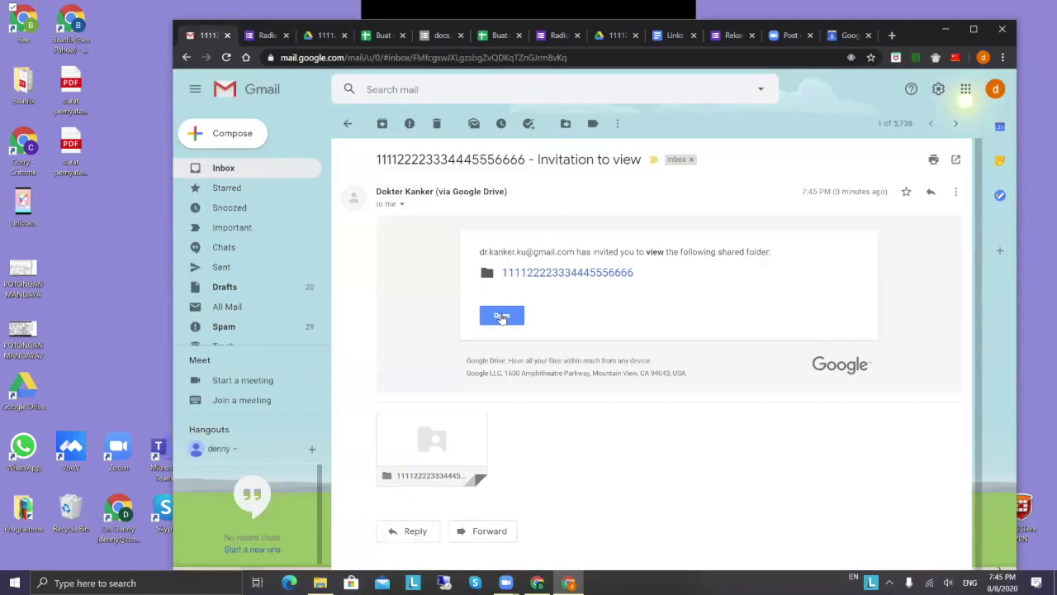
pyautogui.click(501, 315)
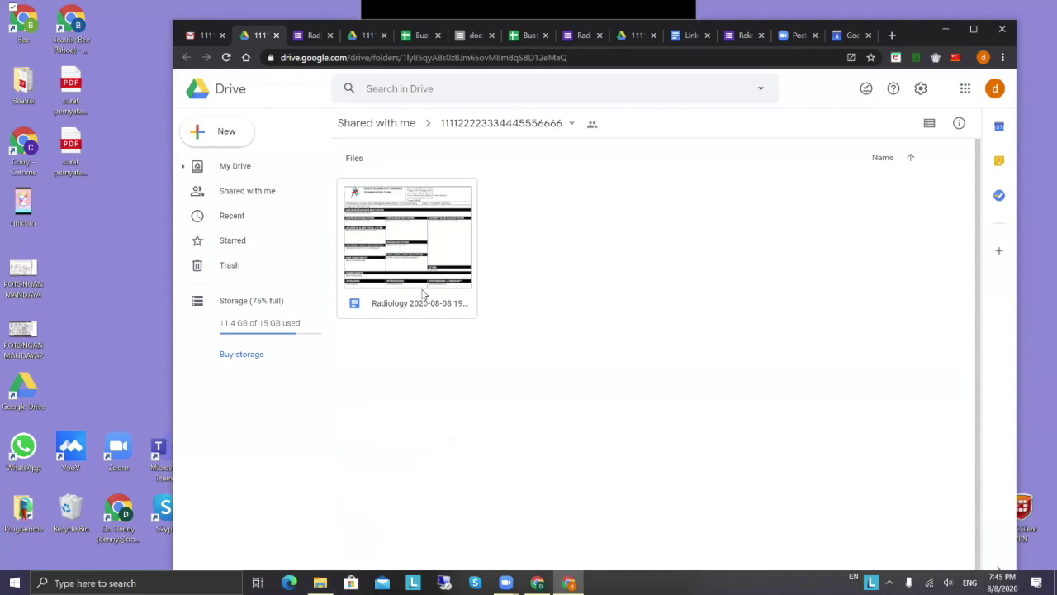
pyautogui.click(423, 295)
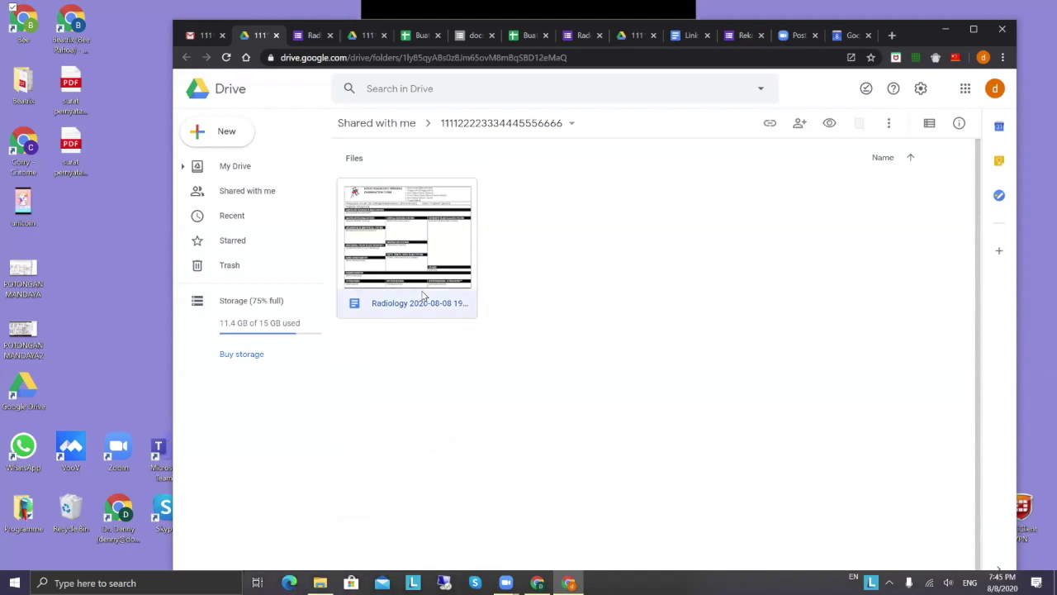
pyautogui.doubleClick(420, 250)
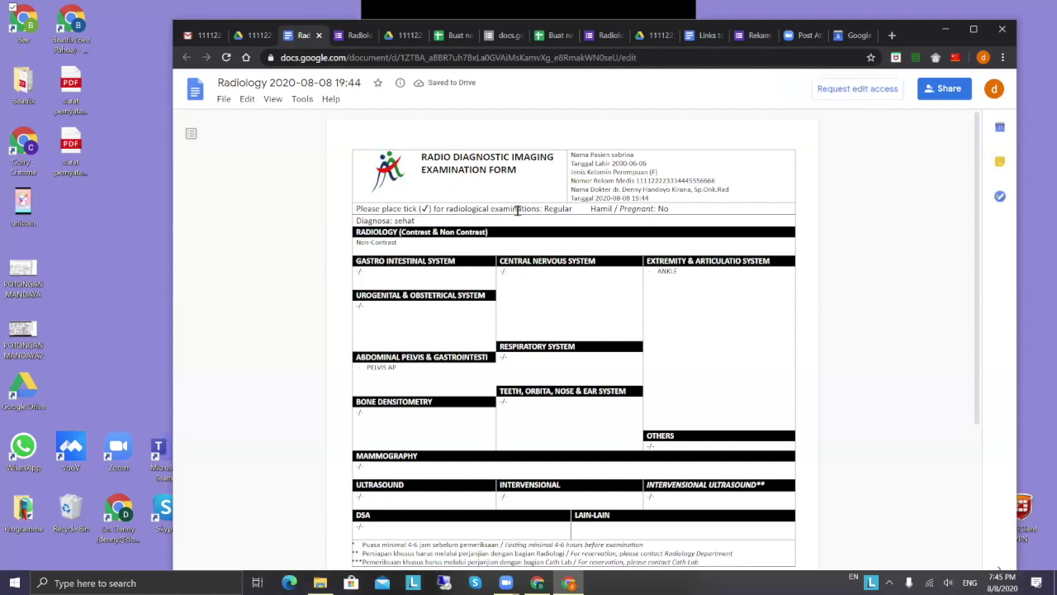
# Examine the radiology document's patient details, the Non-Contrast, PELVIS AP and ANKLE entries, and the preparation notes below the table.
pyautogui.moveTo(612, 154); pyautogui.dragTo(740, 195)
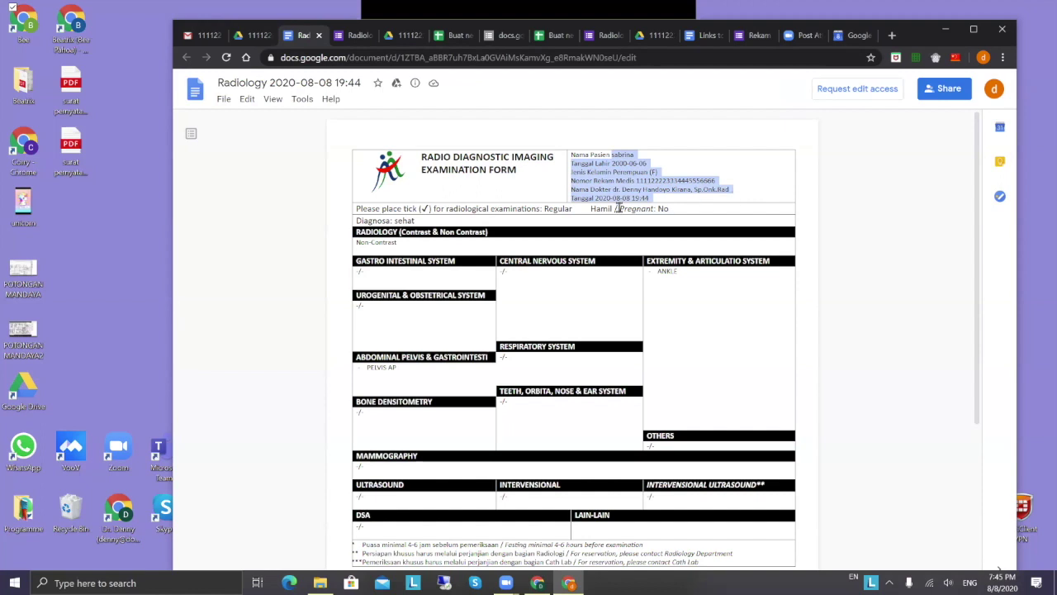
pyautogui.scroll(-3, 650, 224)
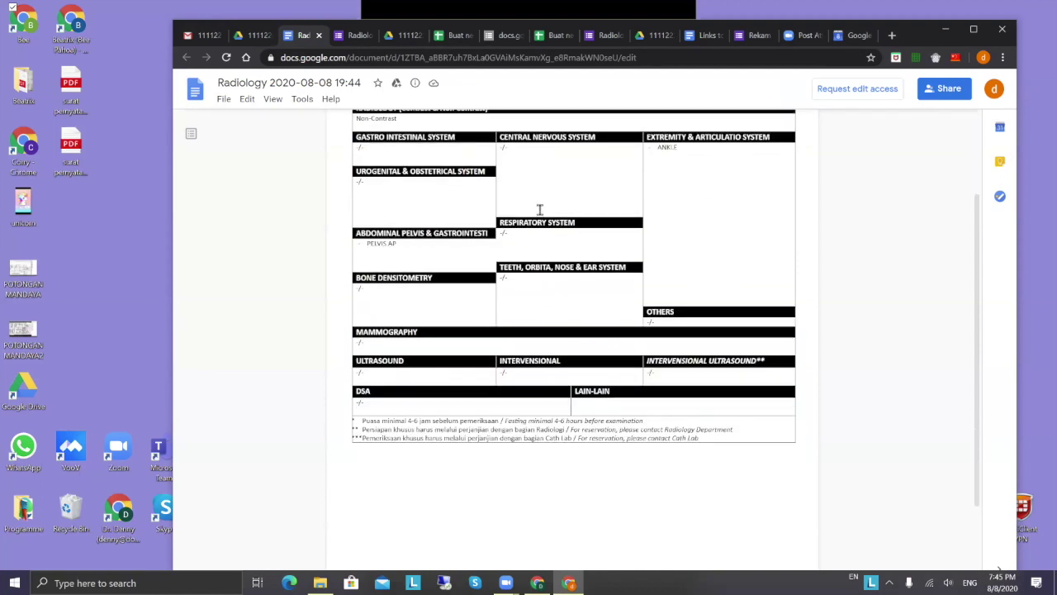
pyautogui.scroll(1, 606, 207)
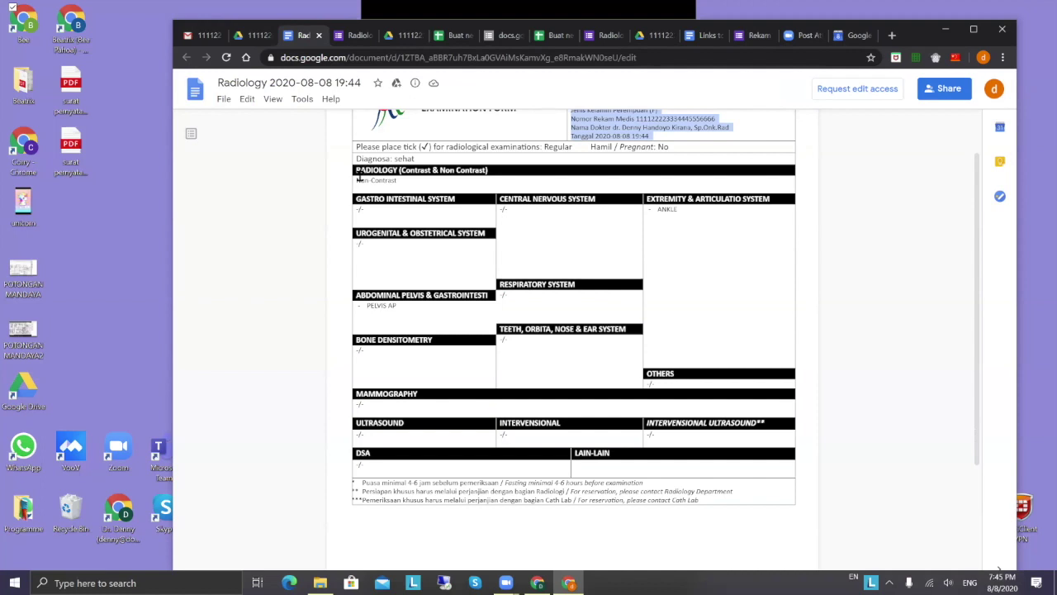
pyautogui.moveTo(359, 171); pyautogui.dragTo(443, 172)
pyautogui.moveTo(364, 307); pyautogui.dragTo(406, 303)
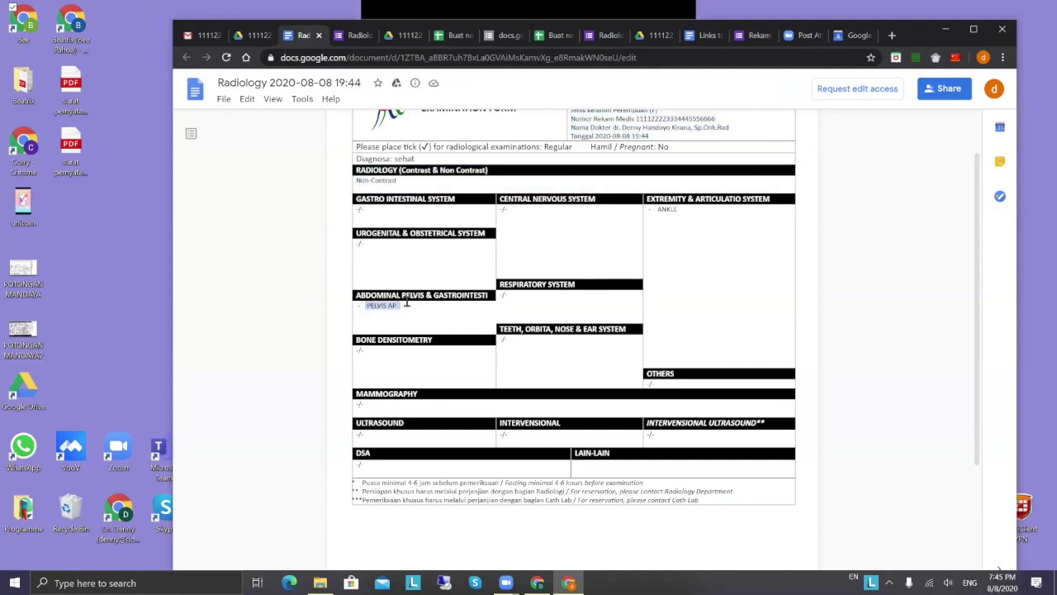
pyautogui.moveTo(656, 209); pyautogui.dragTo(684, 211)
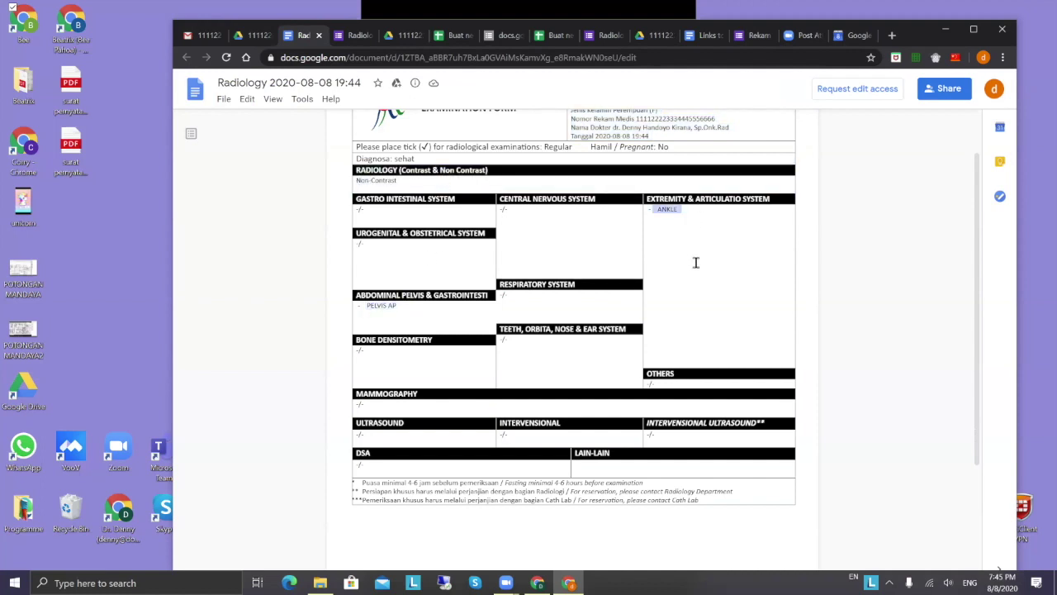
pyautogui.scroll(-3, 593, 363)
pyautogui.moveTo(370, 303); pyautogui.dragTo(727, 314)
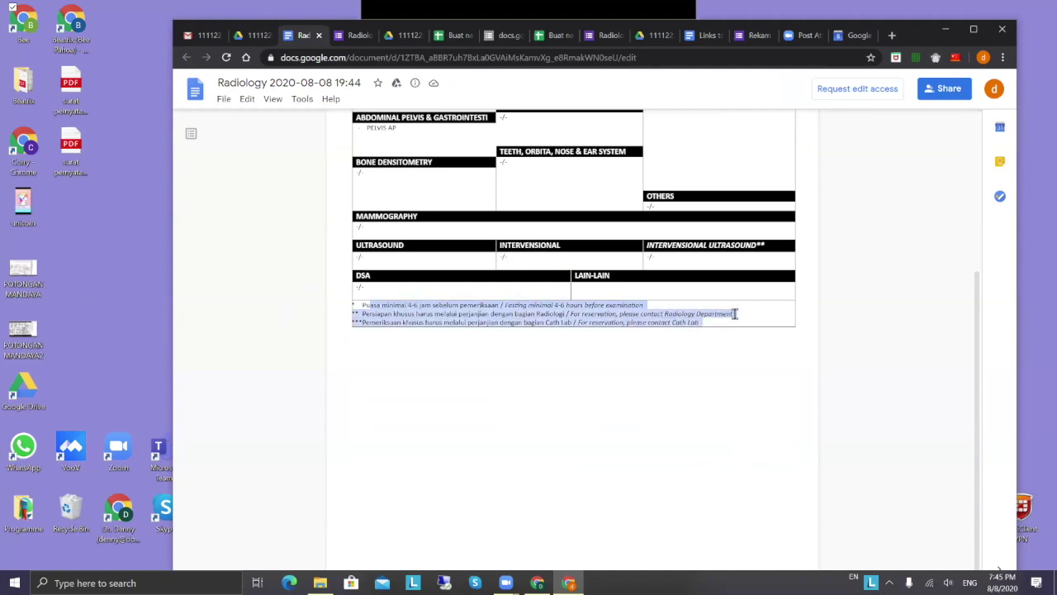
pyautogui.scroll(4, 734, 314)
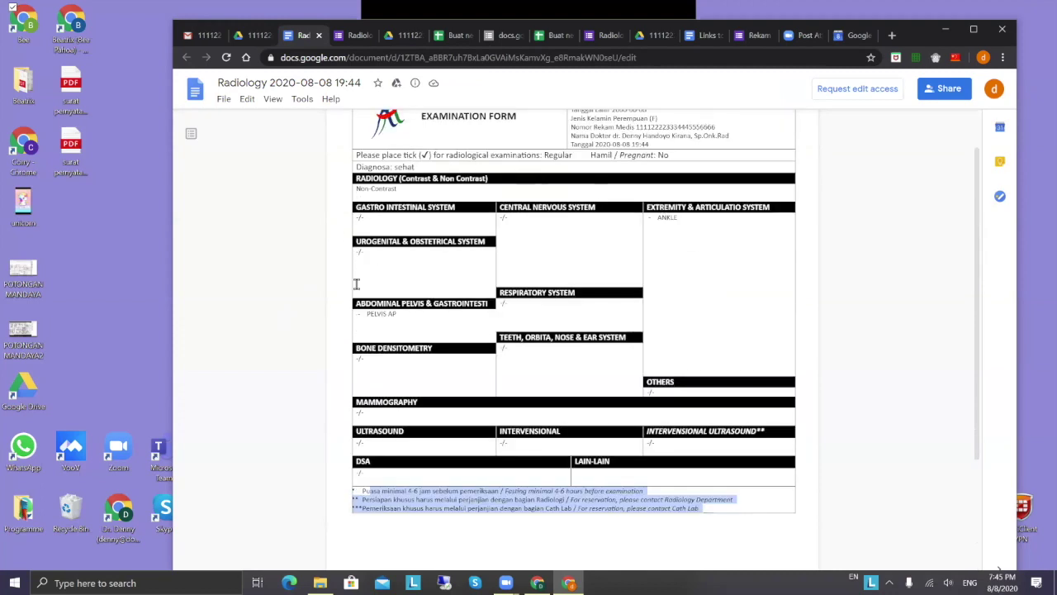
pyautogui.scroll(-4, 686, 328)
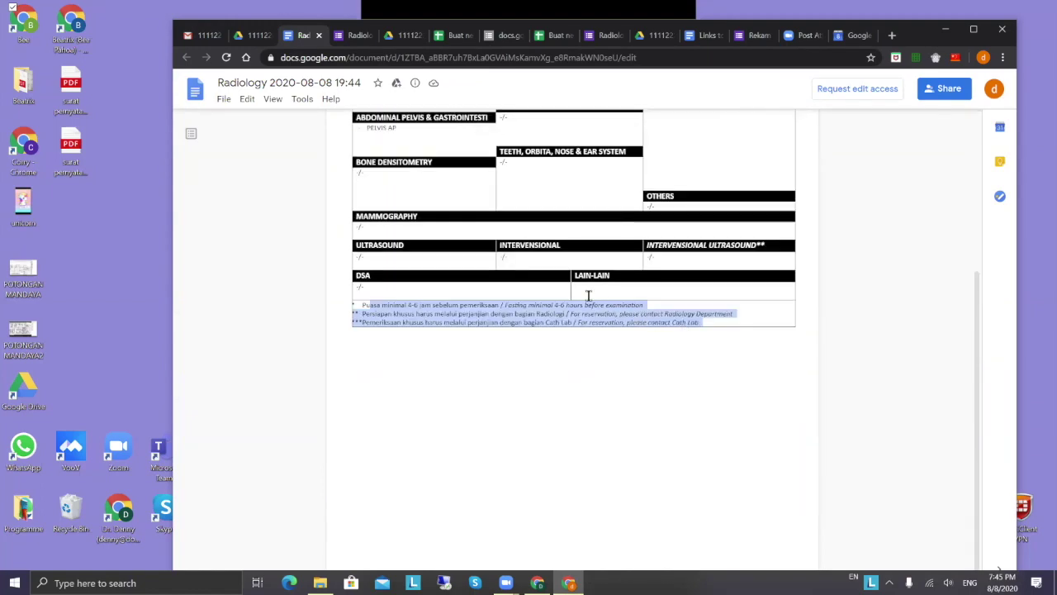
pyautogui.scroll(5, 588, 295)
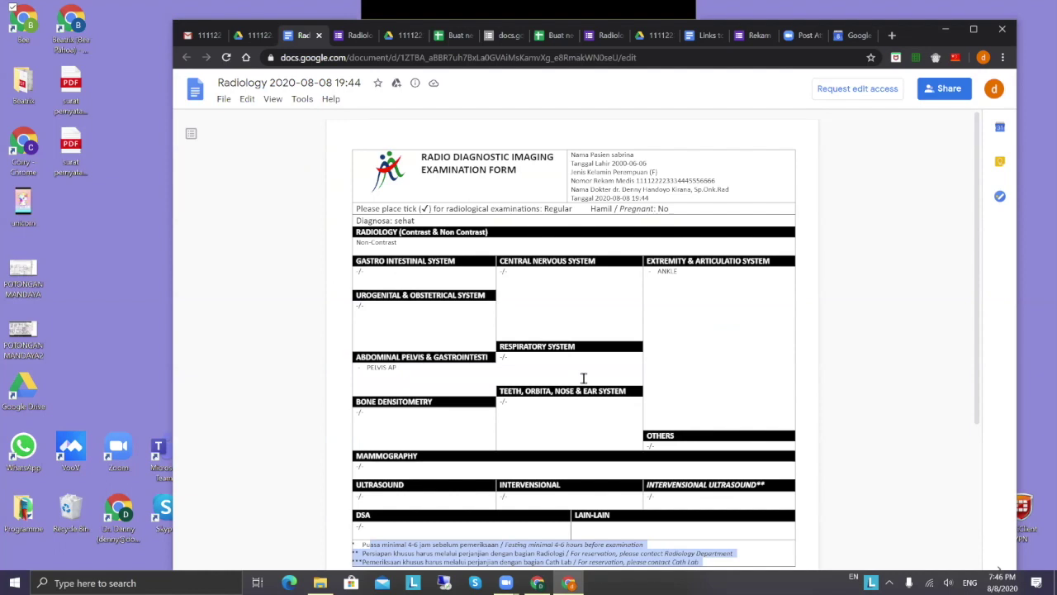
# Return to the mailbox, open the shared folder from the invitation, and open the Buat new entry di EMR pasien ini spreadsheet.
pyautogui.click(204, 36)
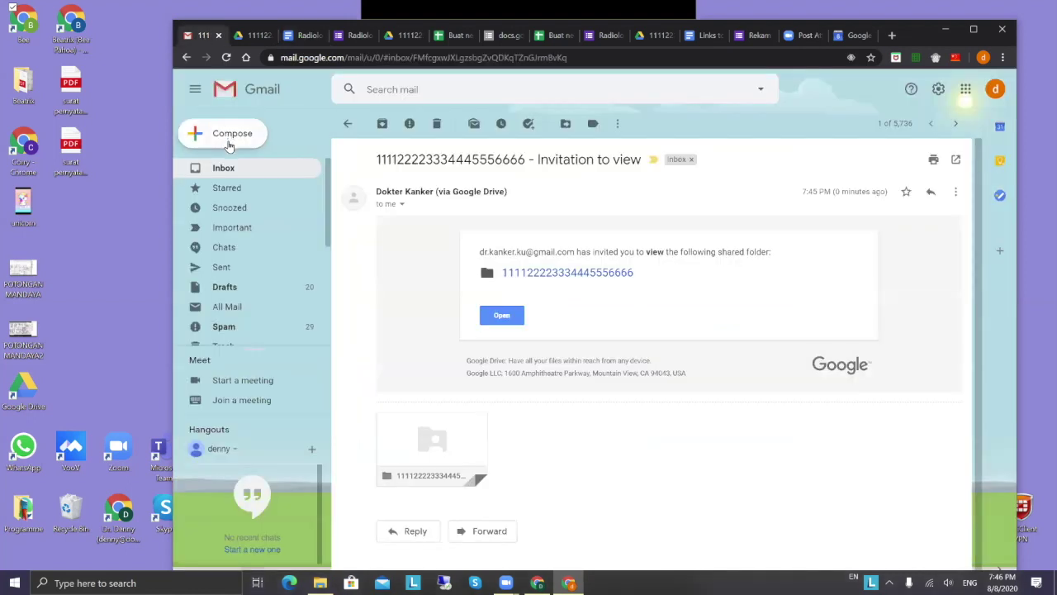
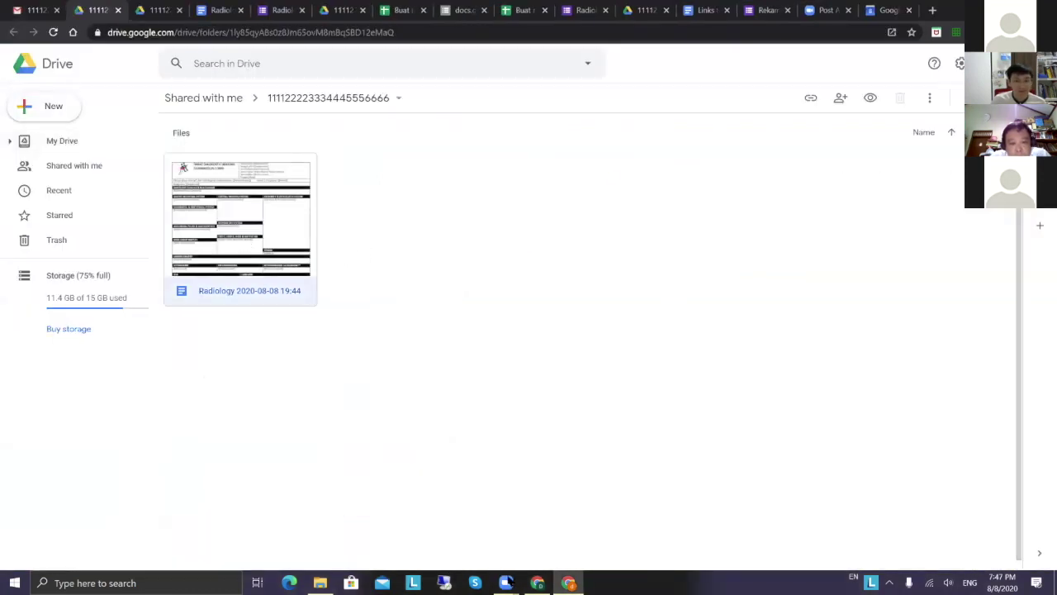
pyautogui.click(37, 10)
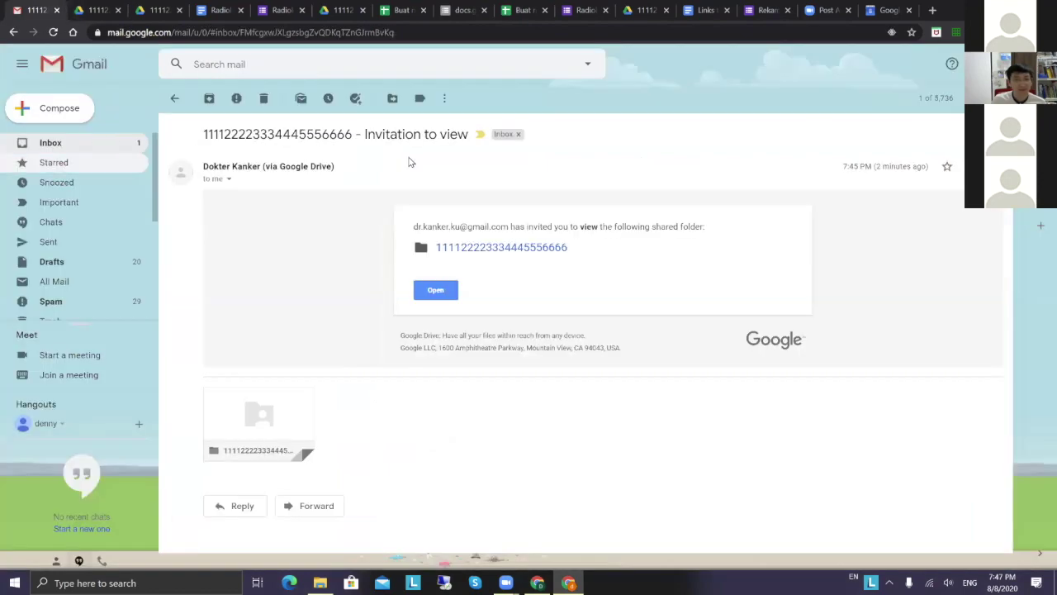
pyautogui.click(436, 290)
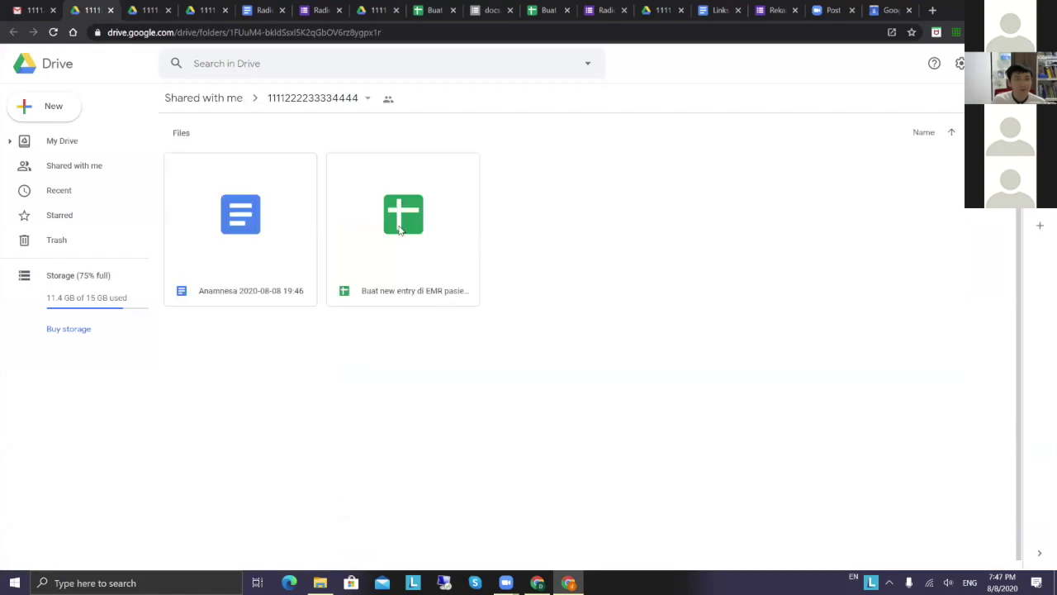
pyautogui.click(391, 230)
pyautogui.doubleClick(391, 231)
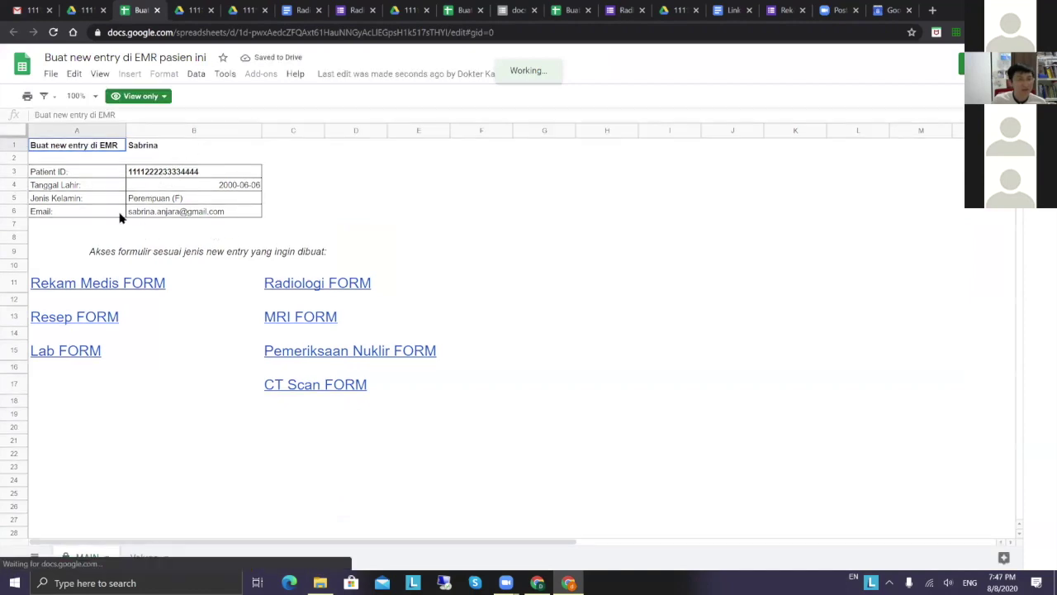
# Open the Resep FORM through its link in the patient's EMR spreadsheet.
pyautogui.click(80, 320)
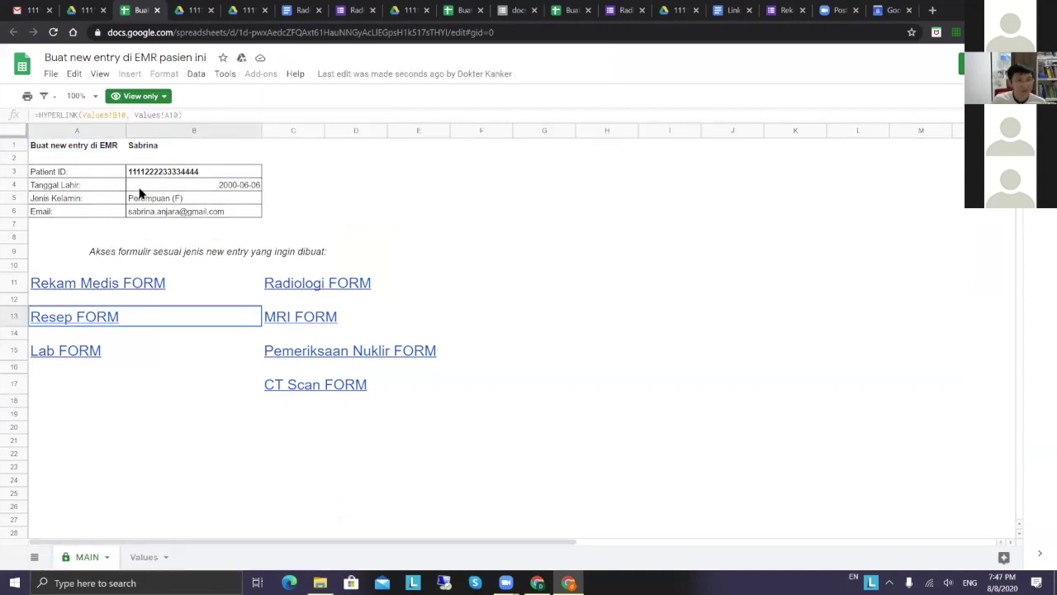
pyautogui.moveTo(356, 159); pyautogui.dragTo(356, 171)
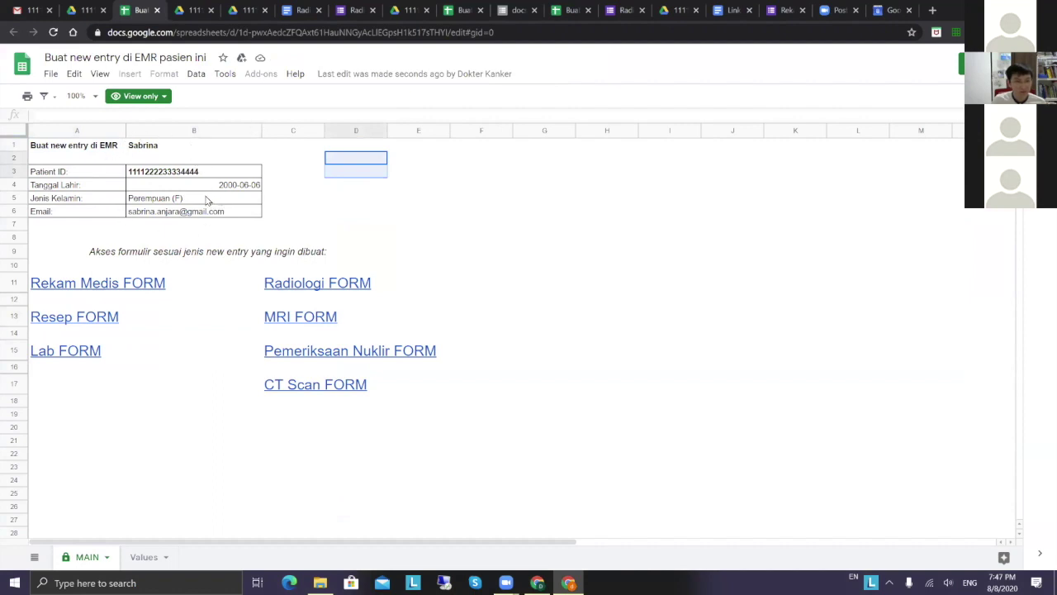
pyautogui.click(96, 324)
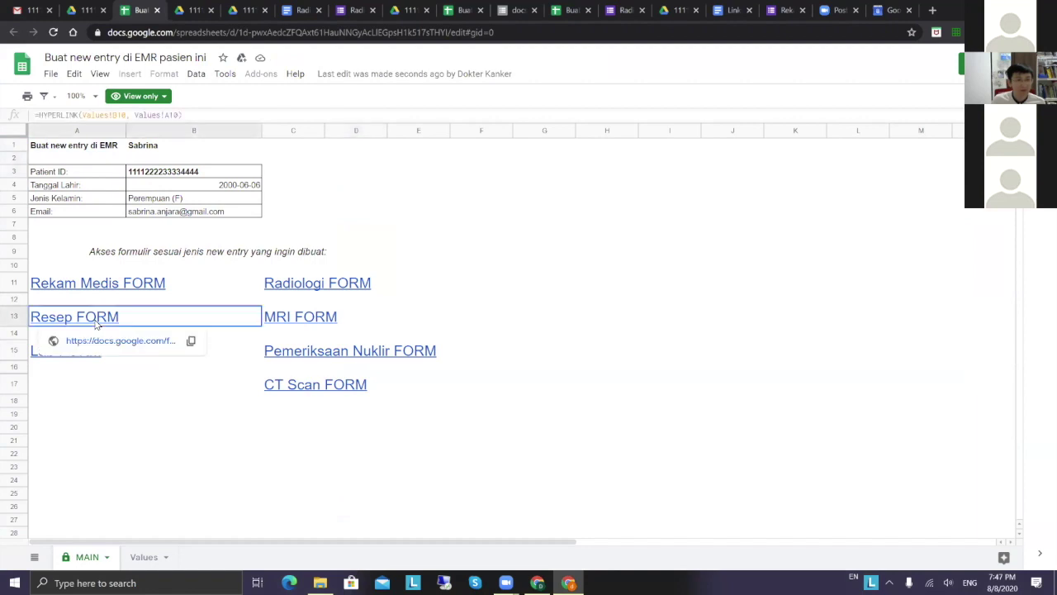
pyautogui.click(116, 341)
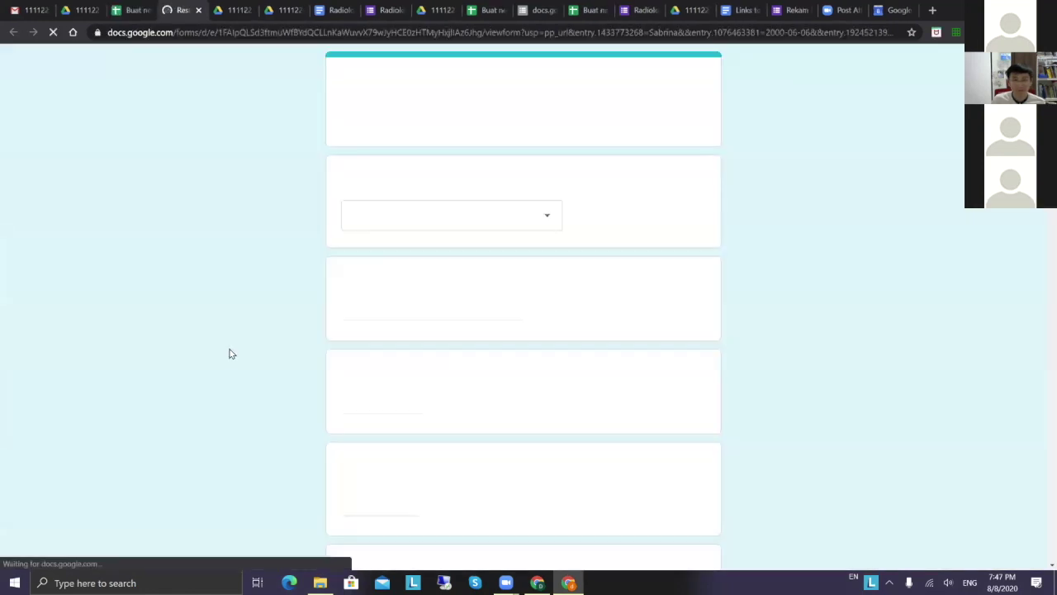
# Select the consulting doctor in the Resep FORM's doctor name field and enter "-" for Nama Apotek/Farmasi Tujuan.
pyautogui.click(438, 219)
pyautogui.click(440, 152)
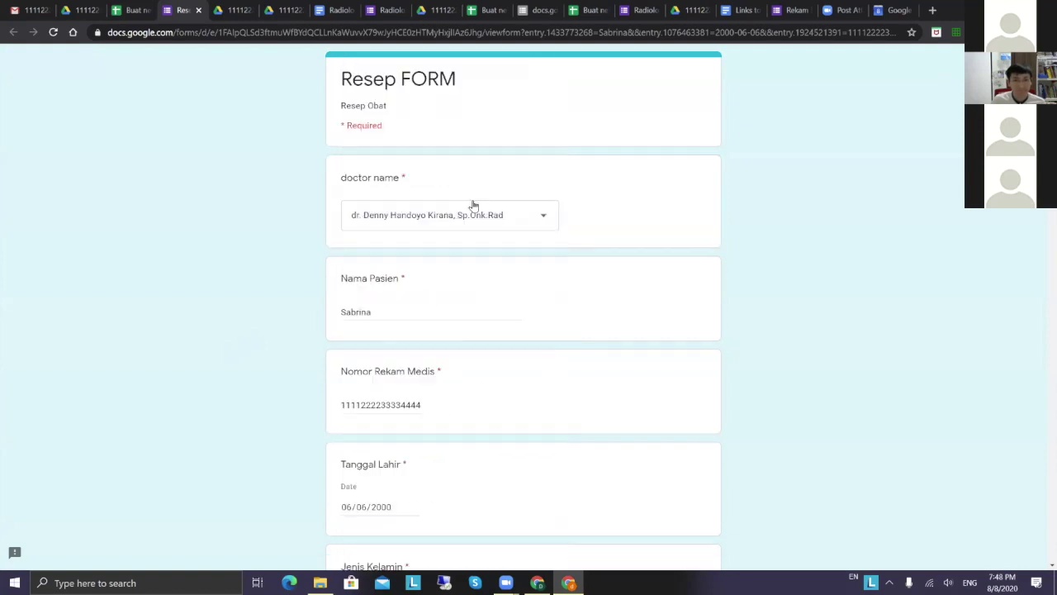
pyautogui.scroll(-1, 495, 247)
pyautogui.scroll(-4, 495, 246)
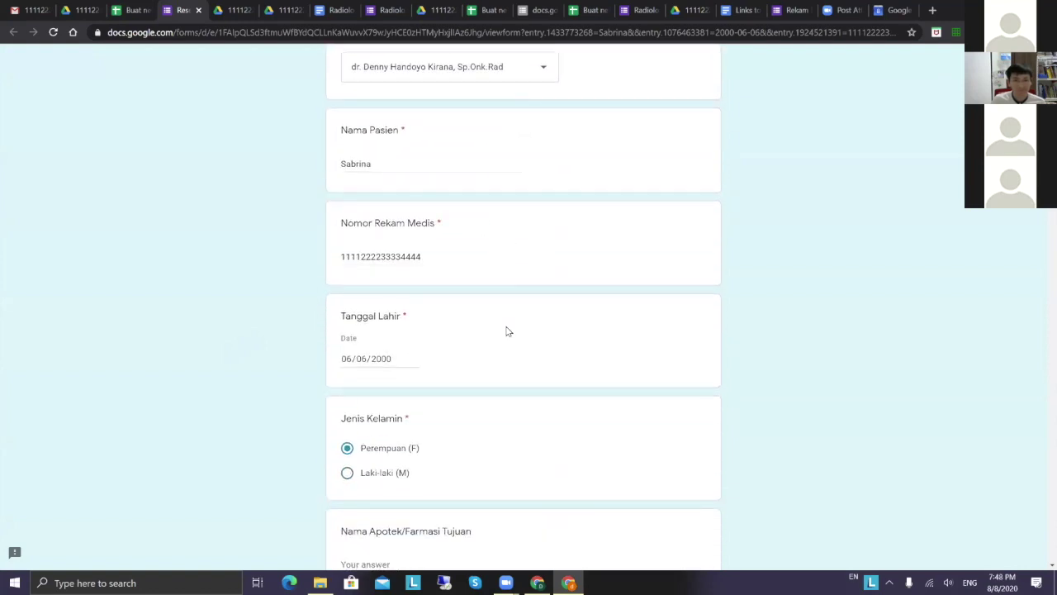
pyautogui.scroll(-2, 508, 353)
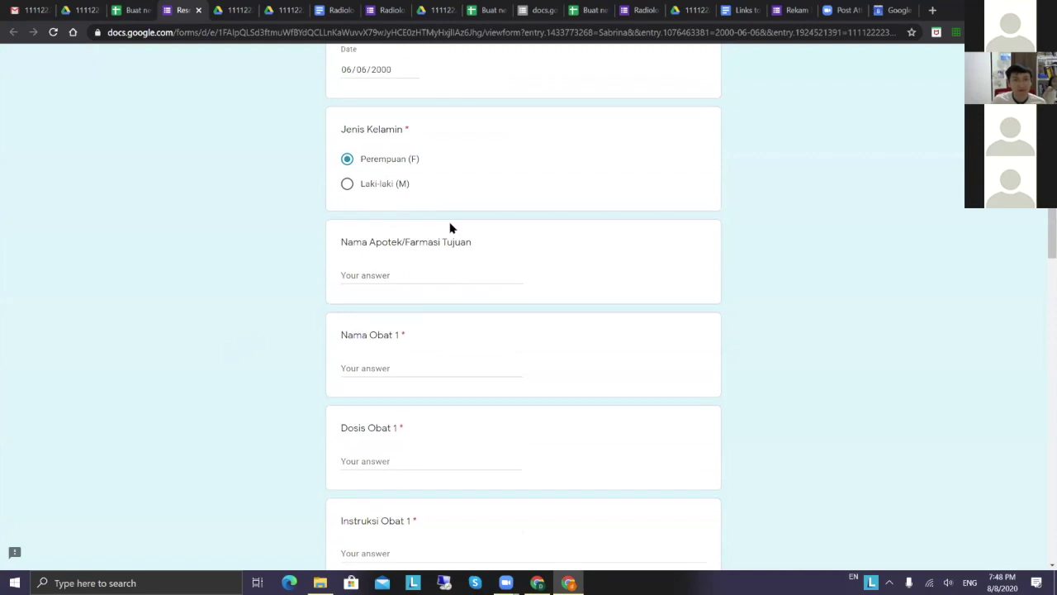
pyautogui.click(443, 219)
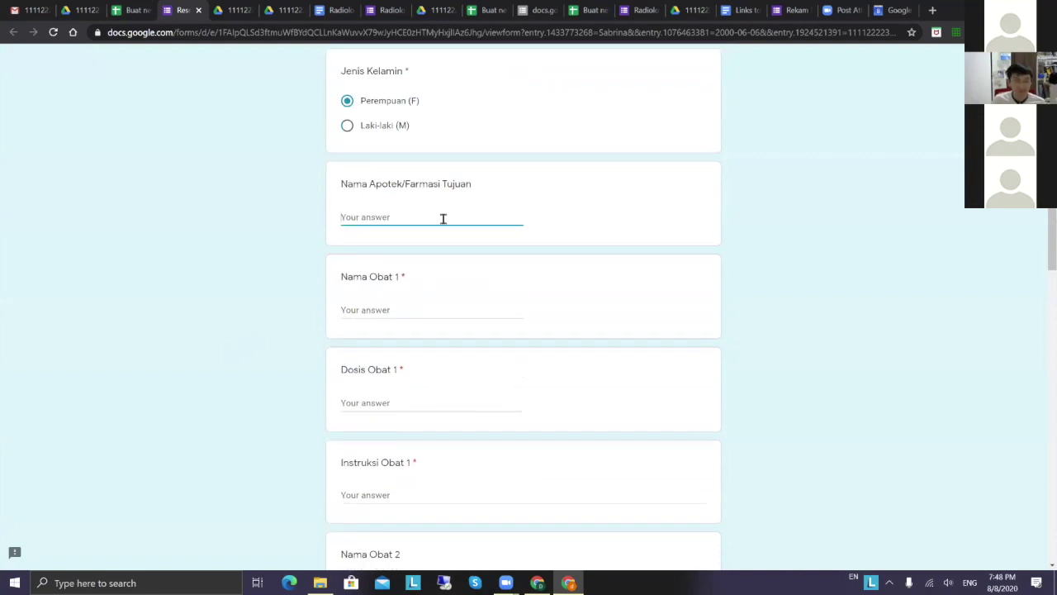
pyautogui.write('-')
pyautogui.click(421, 307)
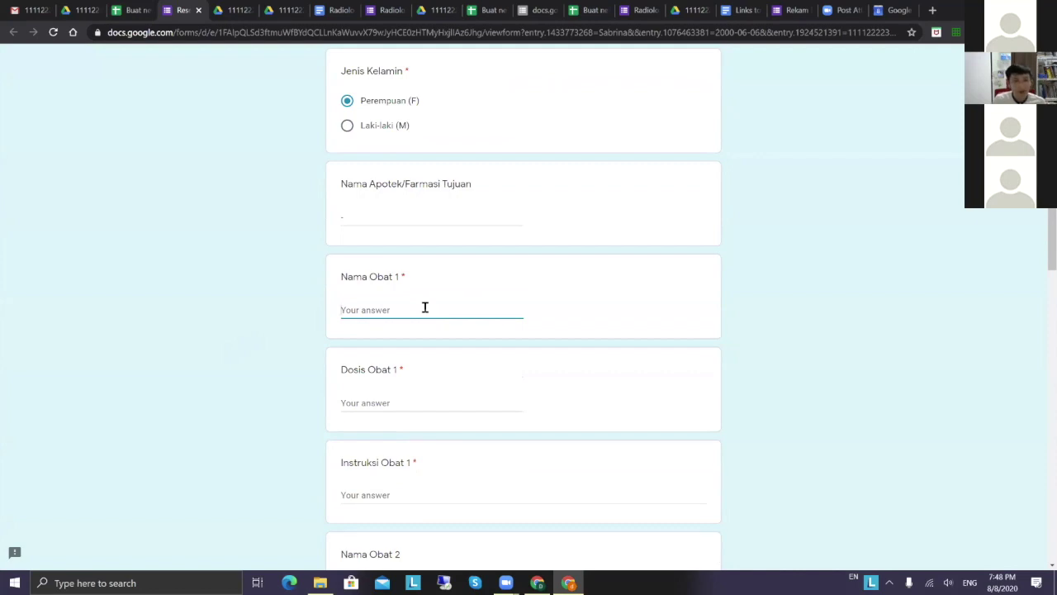
# Review the prefilled doctor and patient details, and replace the Nama Apotek/Farmasi Tujuan answer with a fresh "-".
pyautogui.scroll(4, 505, 258)
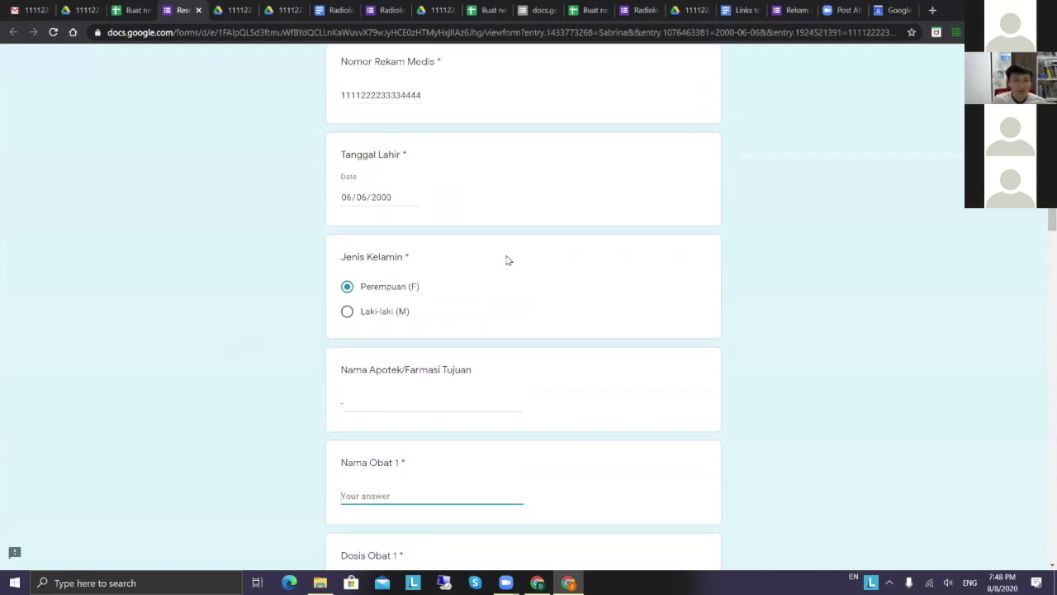
pyautogui.click(508, 258)
pyautogui.scroll(3, 508, 259)
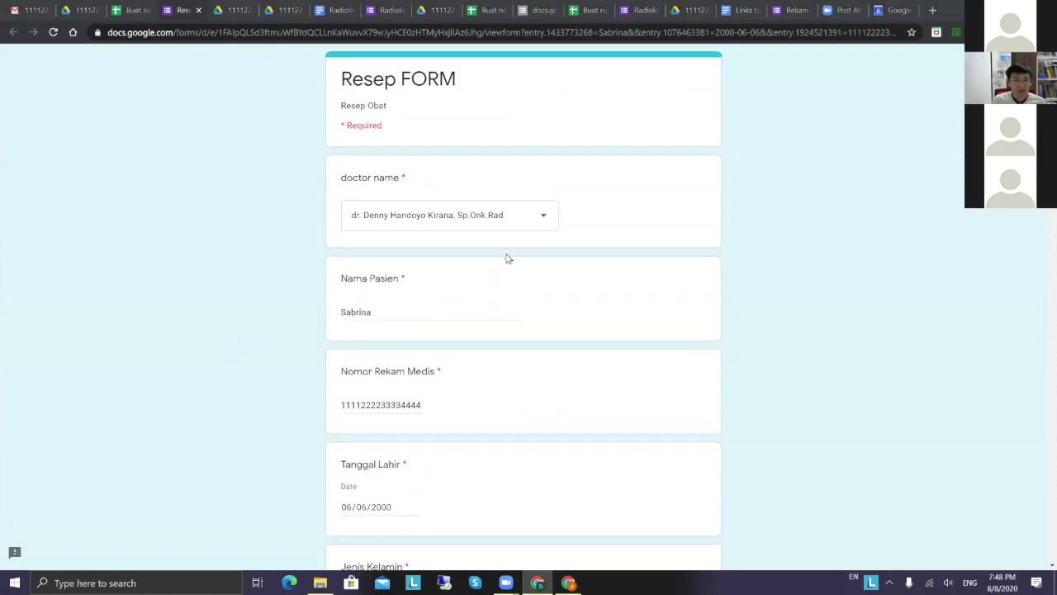
pyautogui.scroll(-4, 506, 263)
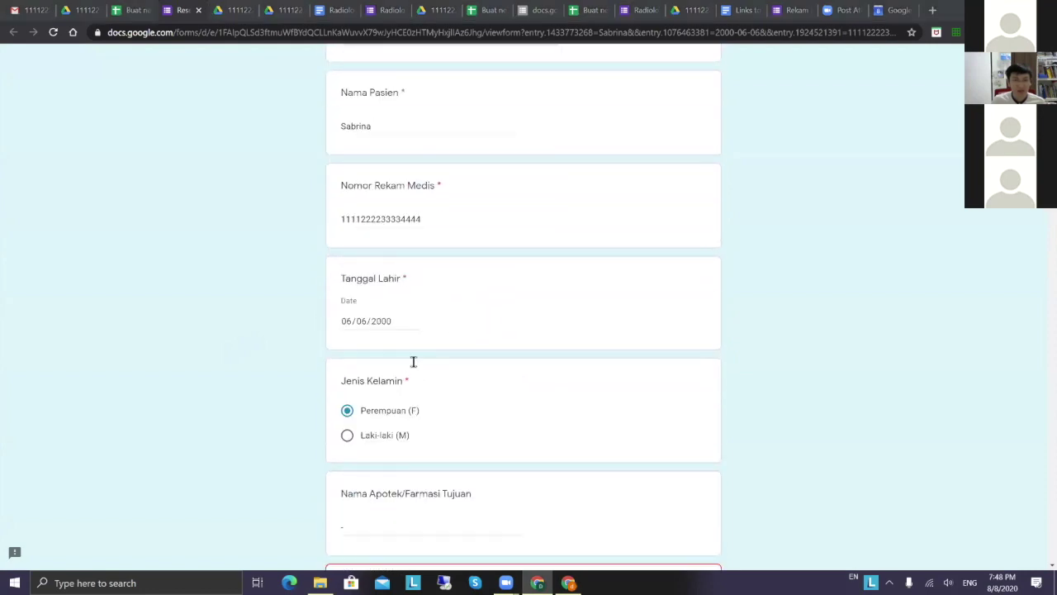
pyautogui.click(366, 403)
pyautogui.scroll(-3, 380, 331)
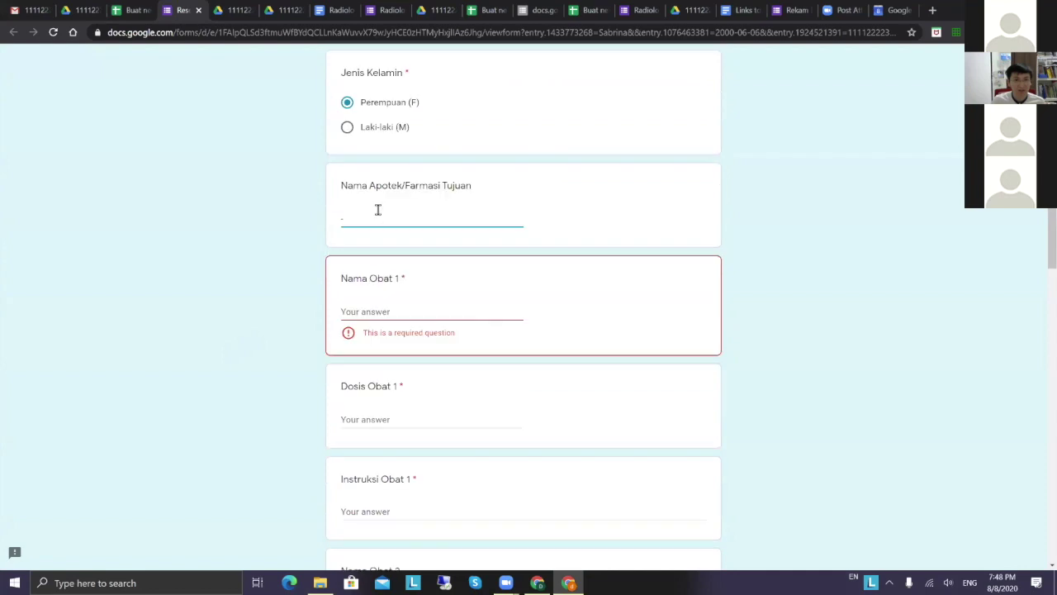
pyautogui.press('BackSpace')
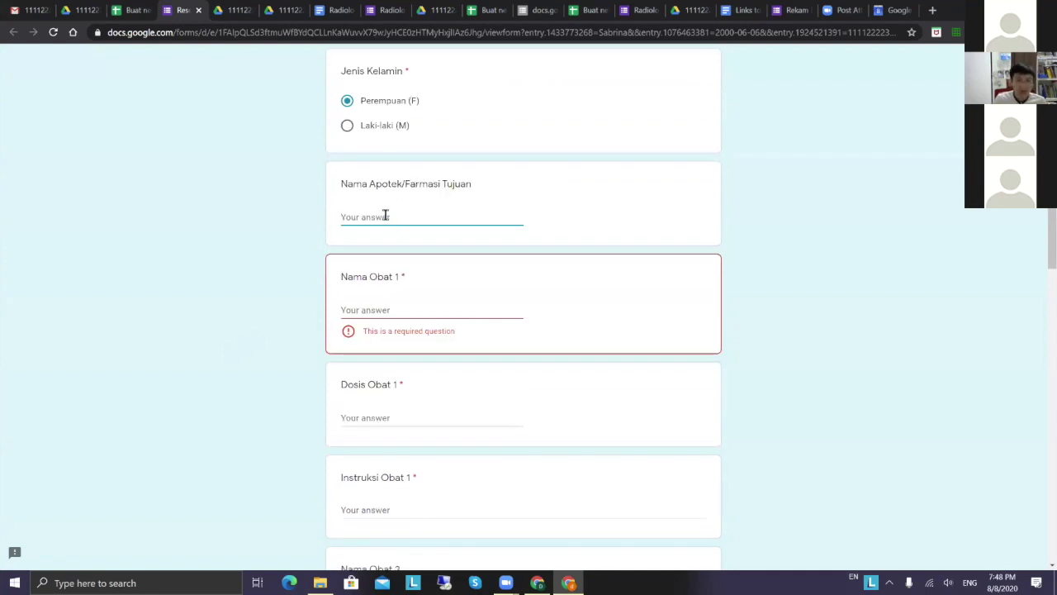
pyautogui.write('-')
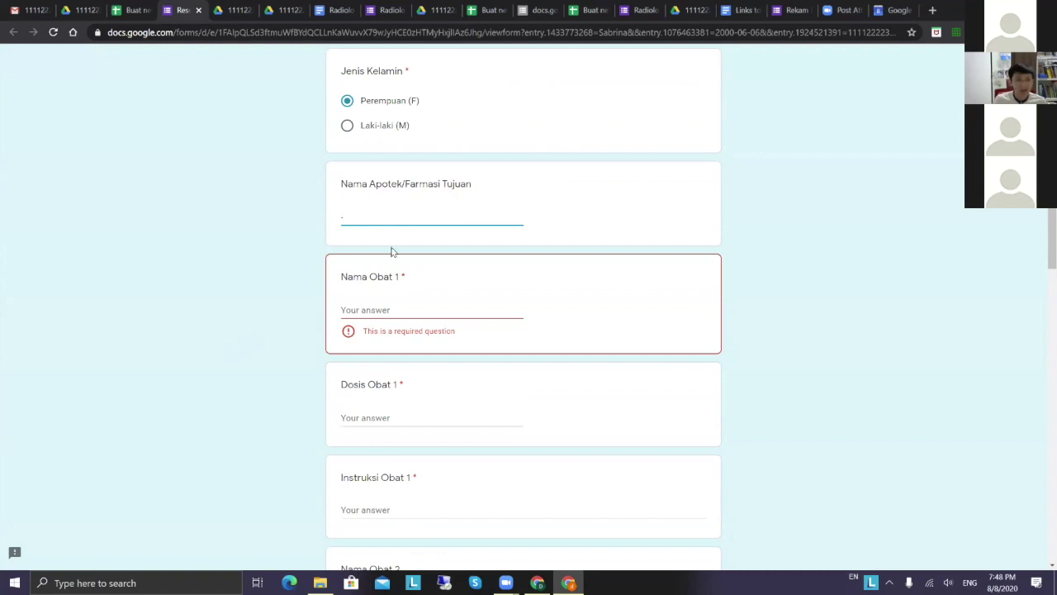
# Enter "paracetamol" as Nama Obat 1 and "500mg" as Dosis Obat 1.
pyautogui.click(396, 310)
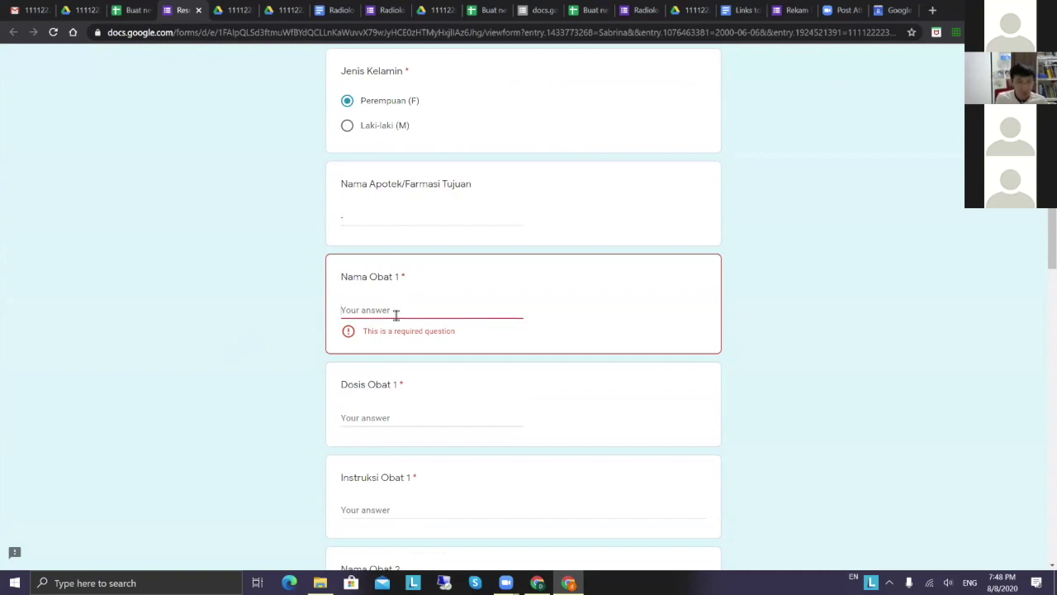
pyautogui.write('para')
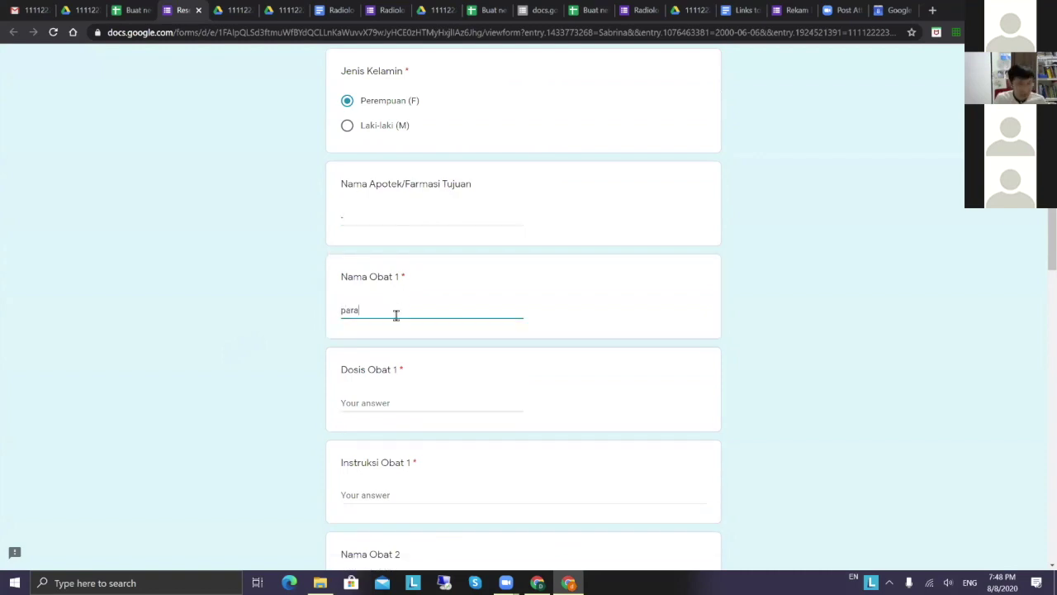
pyautogui.write('cetam')
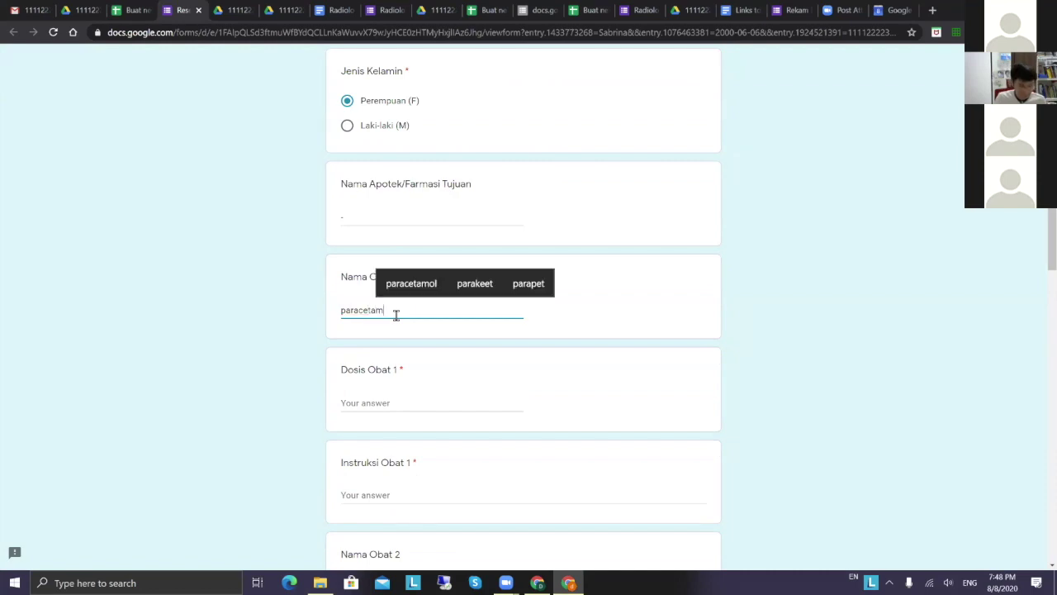
pyautogui.write('ol')
pyautogui.click(417, 397)
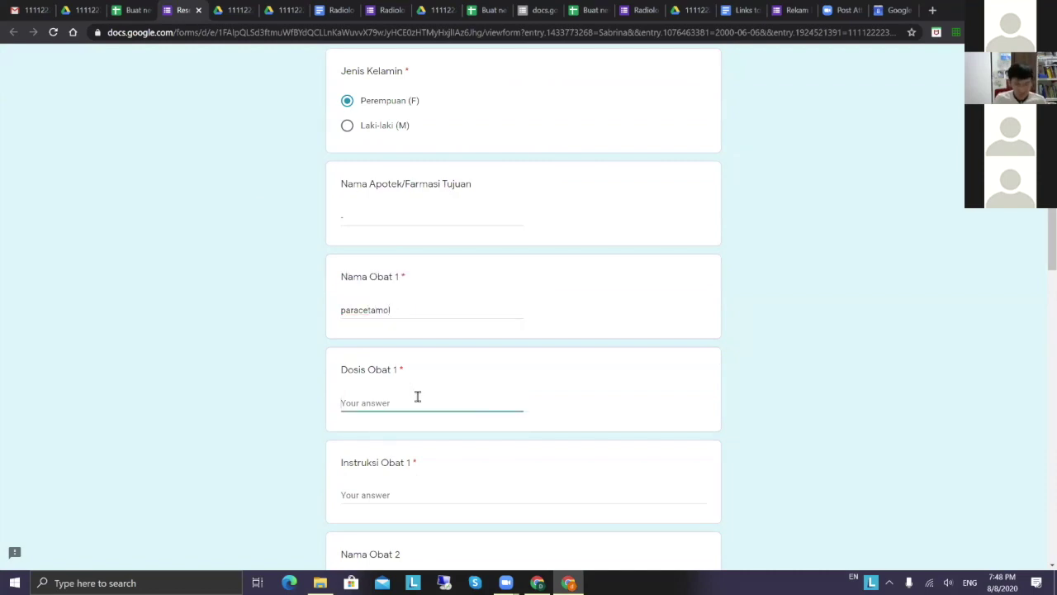
pyautogui.write('500mg')
# Fill in Instruksi Obat 1 with "diberikan 3 kali sehari setelah makan, peroral".
pyautogui.scroll(-2, 430, 406)
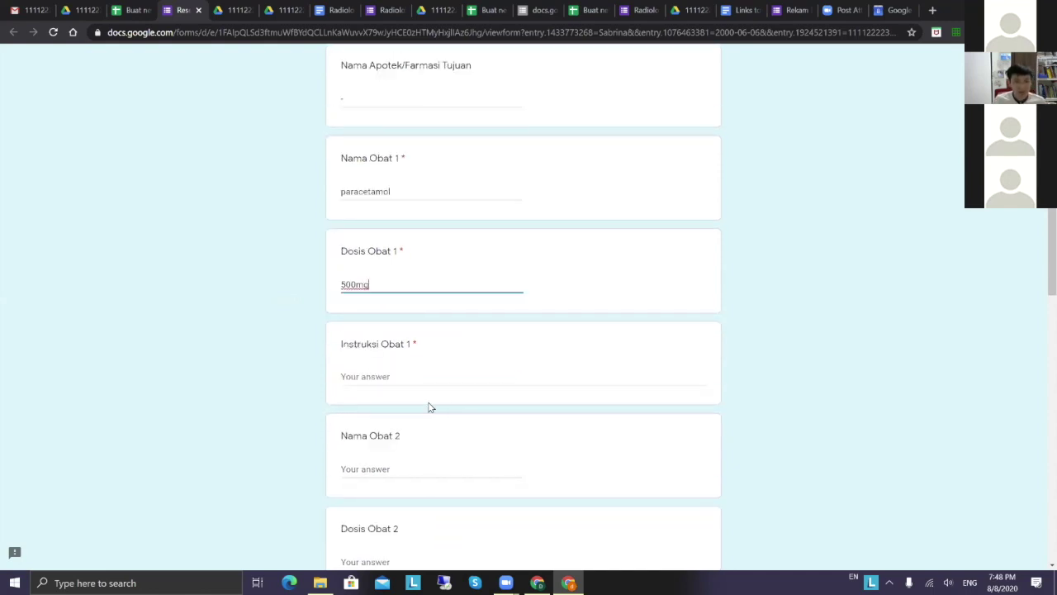
pyautogui.click(427, 378)
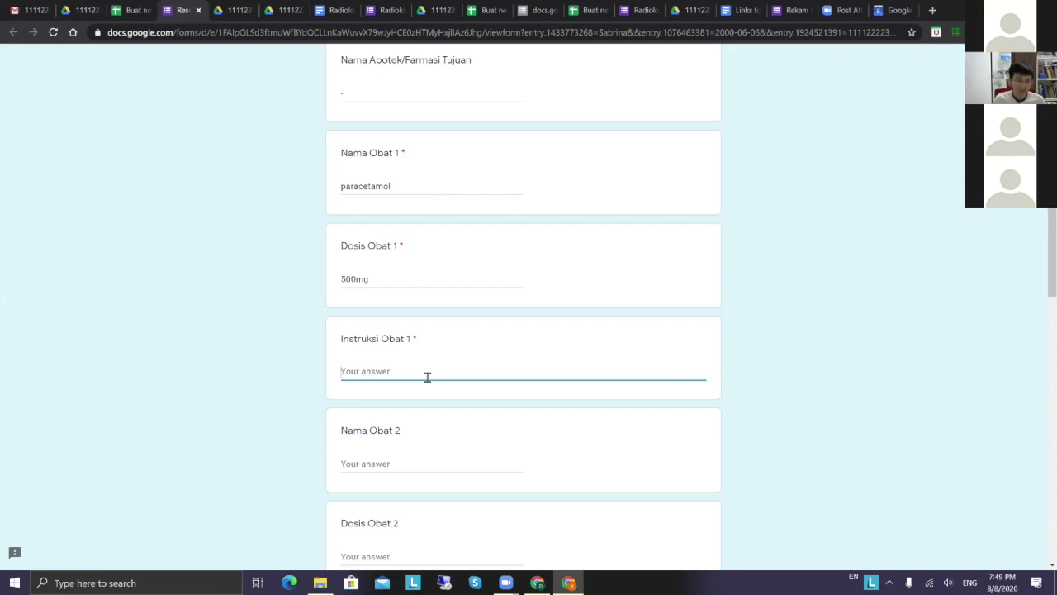
pyautogui.write('diberikan')
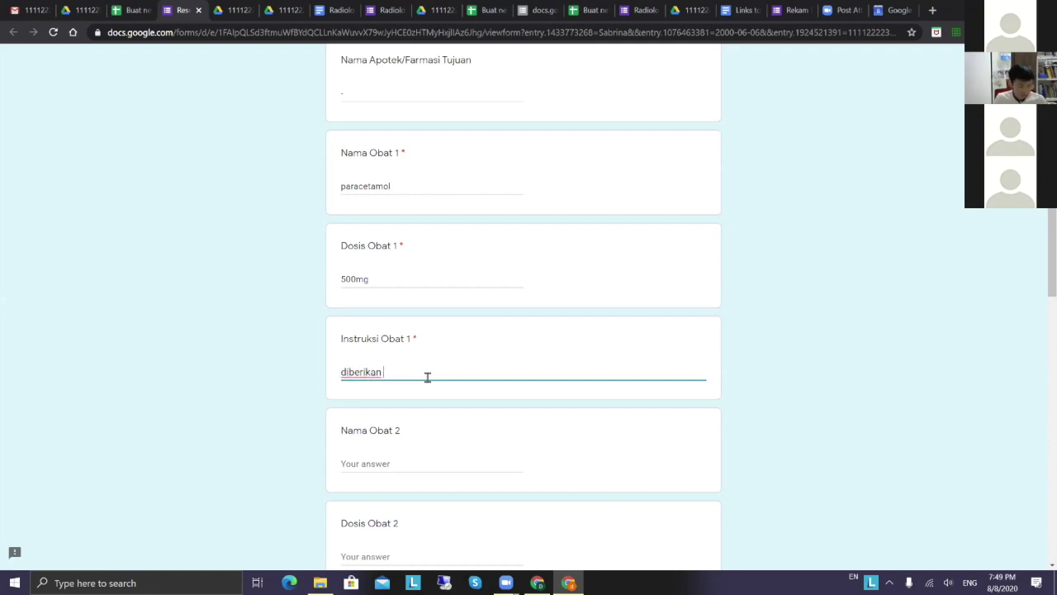
pyautogui.write(' 3 kali sehart')
pyautogui.press('BackSpace')
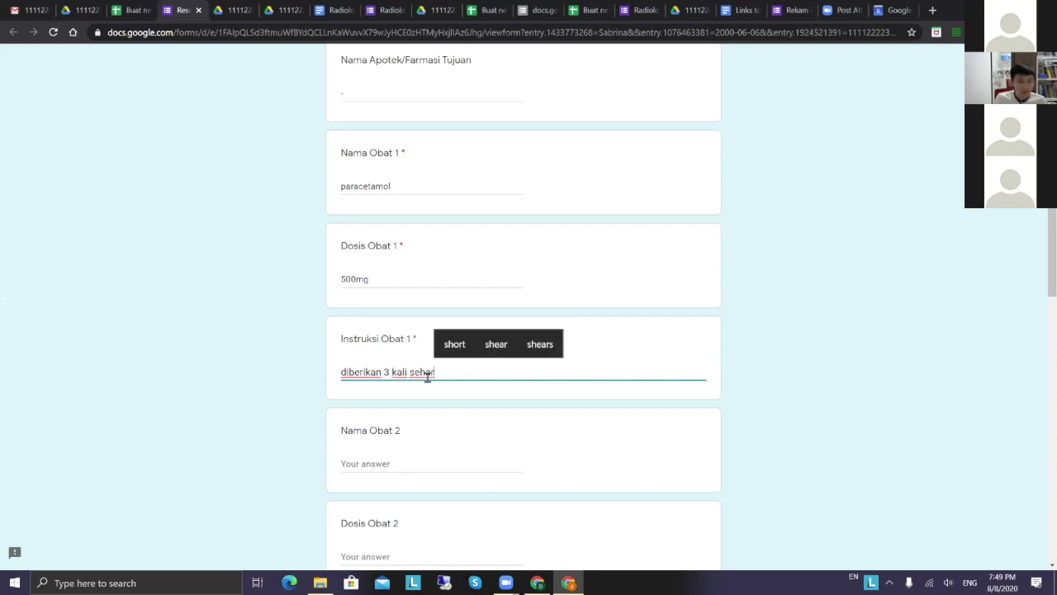
pyautogui.write('i se')
pyautogui.write('telah m')
pyautogui.write('a')
pyautogui.press('BackSpace')
pyautogui.write('makan.')
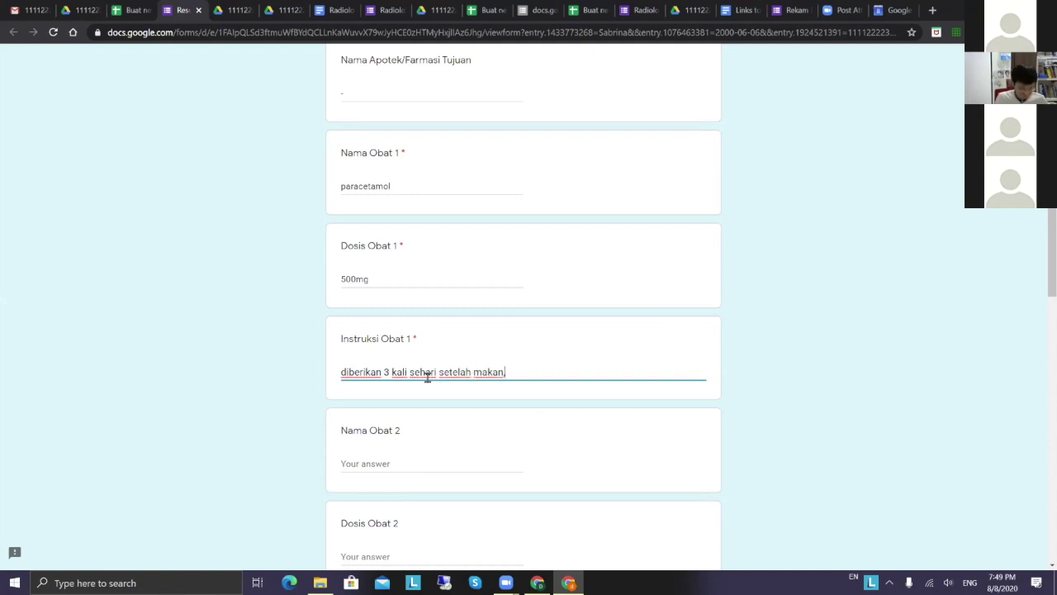
pyautogui.write(' eroral')
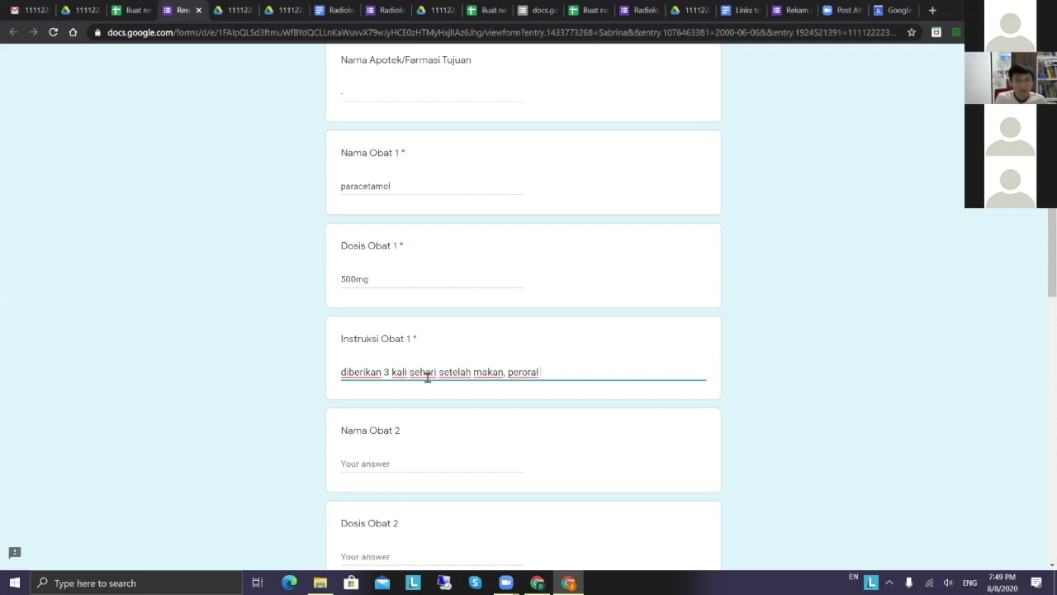
# Look over the fields for the other medicines, and append ", 10 butir" to the Instruksi Obat 1 answer.
pyautogui.scroll(-3, 425, 472)
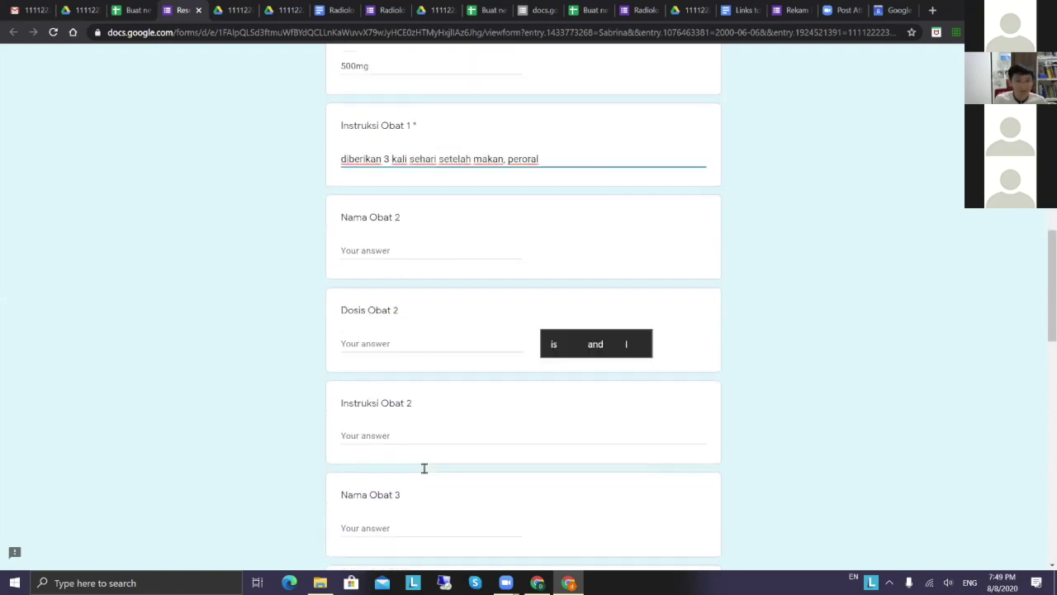
pyautogui.scroll(-6, 425, 468)
pyautogui.scroll(4, 443, 453)
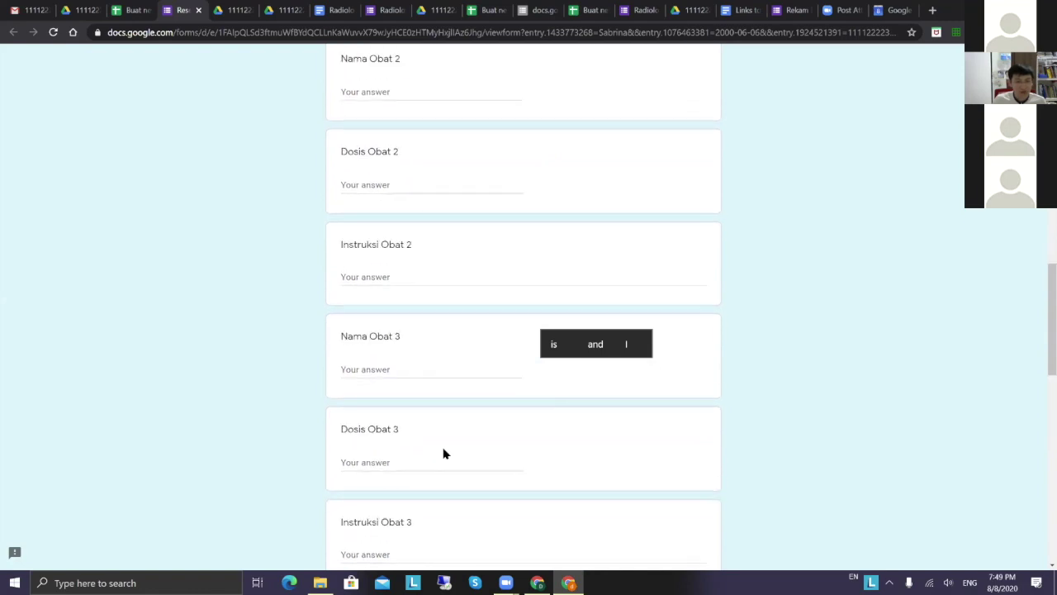
pyautogui.scroll(5, 443, 453)
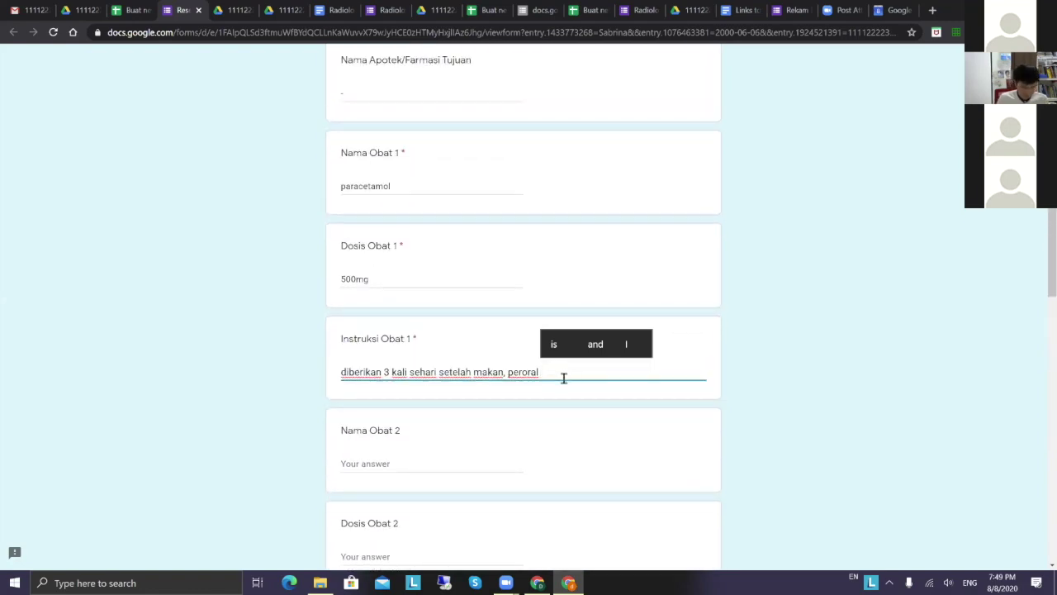
pyautogui.write(', 10 butir')
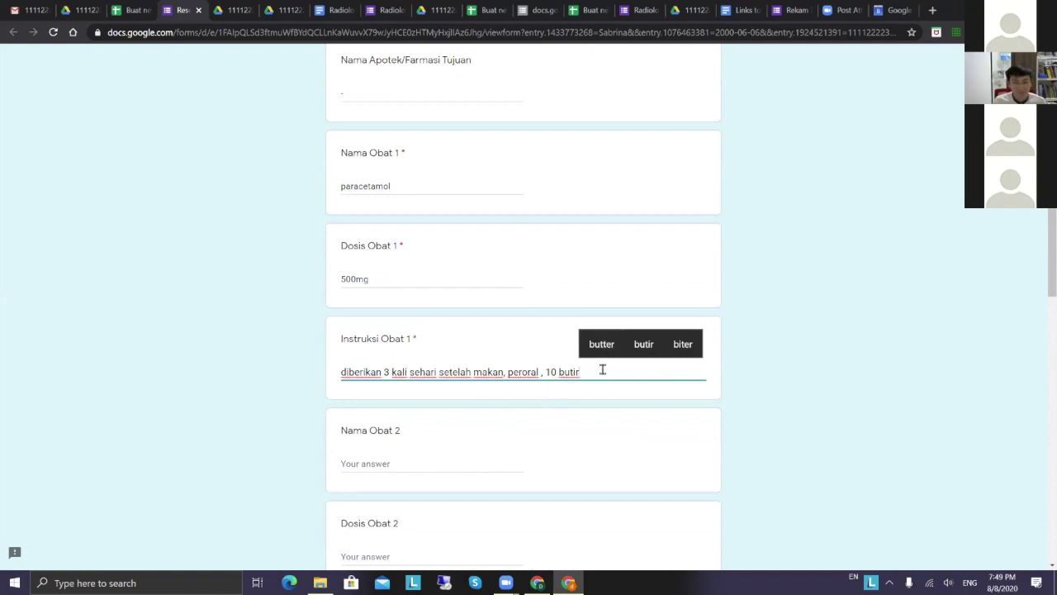
# Leave medicines 2 to 5 empty and set the Alergi answer near the form's end to "ada".
pyautogui.scroll(-8, 603, 372)
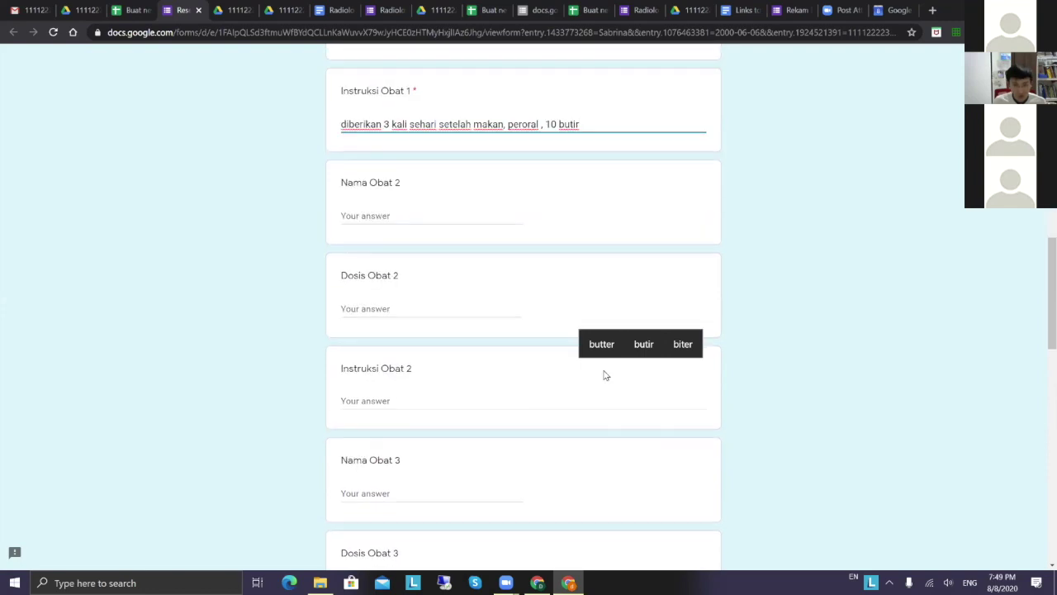
pyautogui.scroll(-6, 603, 375)
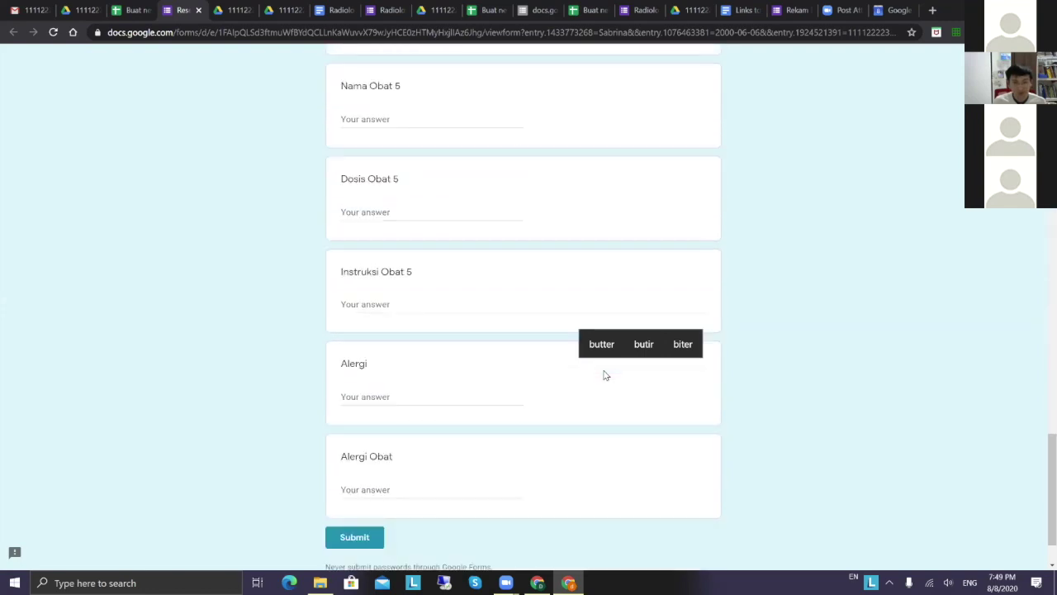
pyautogui.click(439, 393)
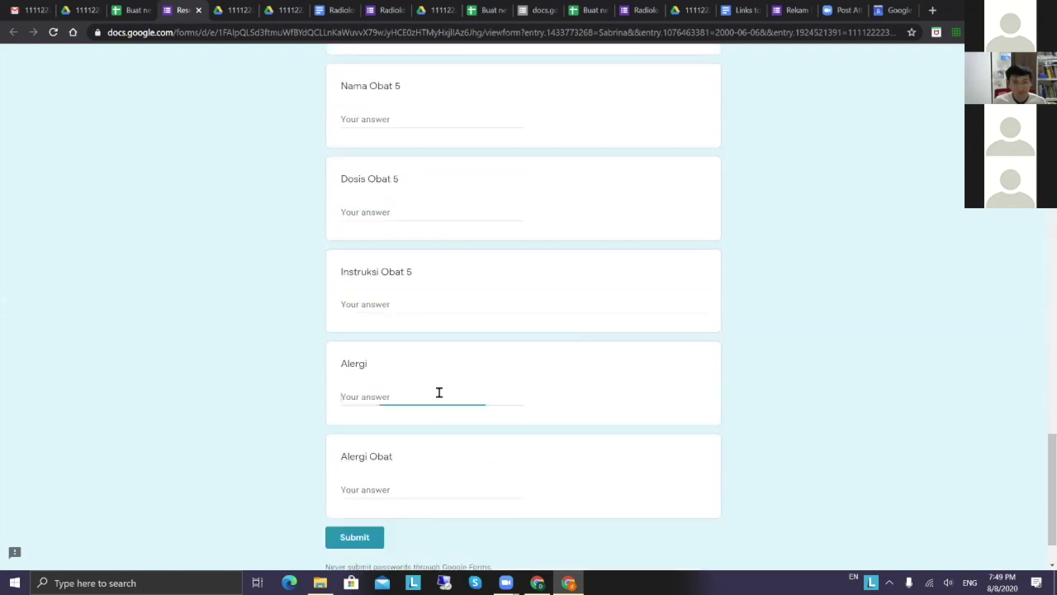
pyautogui.write('tidak')
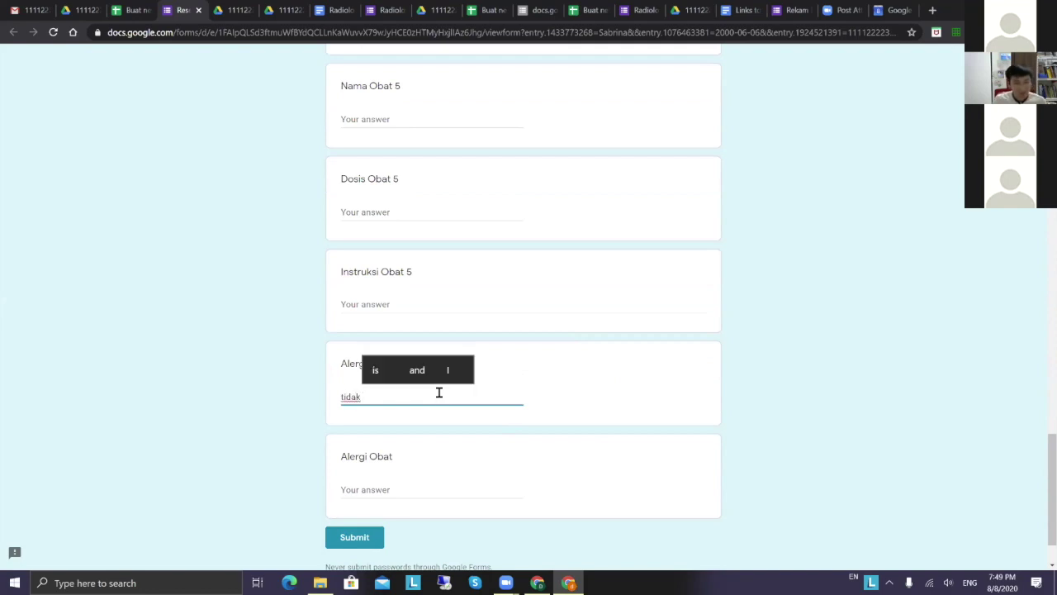
pyautogui.click(418, 492)
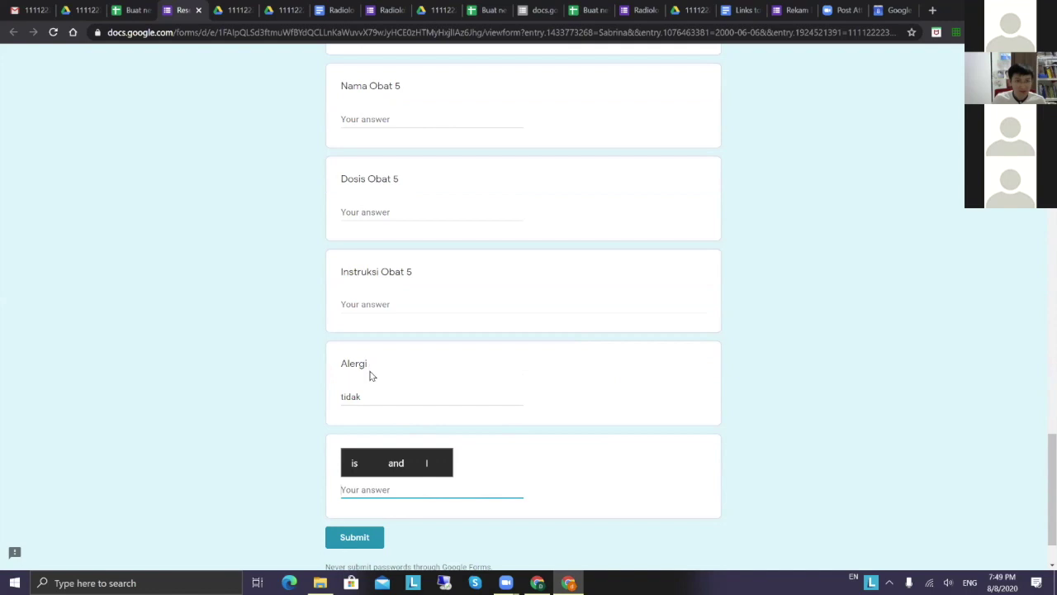
pyautogui.moveTo(375, 396); pyautogui.dragTo(303, 397)
pyautogui.write('ada')
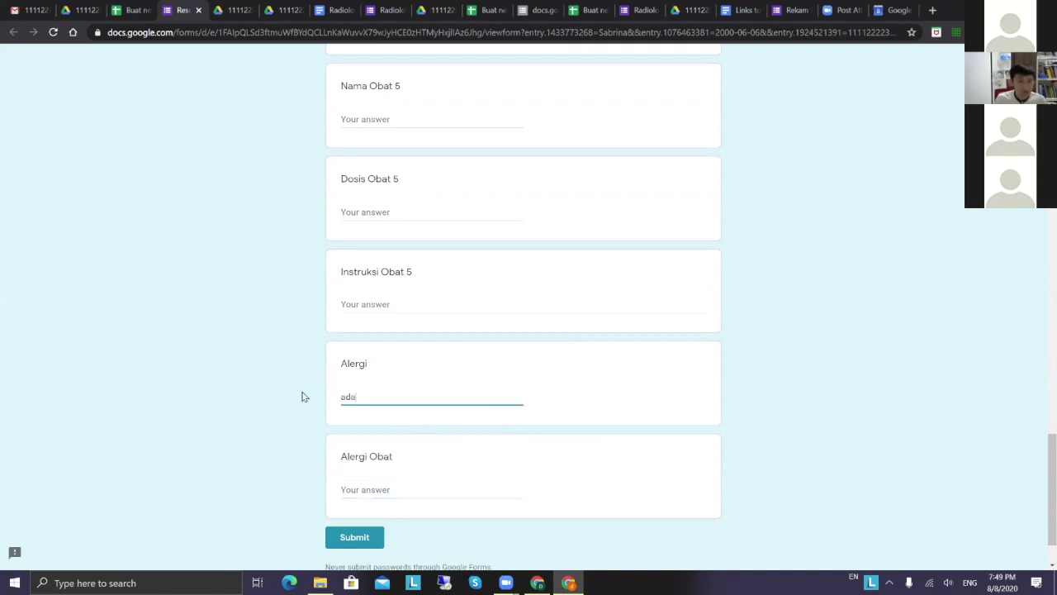
# Enter "ibuprofen" as the Alergi Obat answer.
pyautogui.click(364, 489)
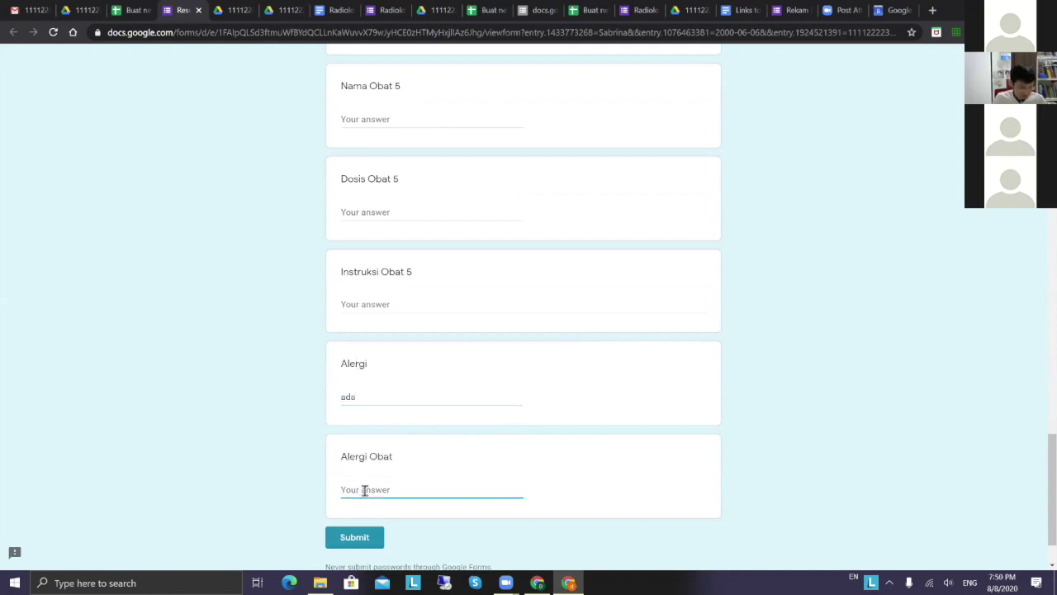
pyautogui.write('abupr')
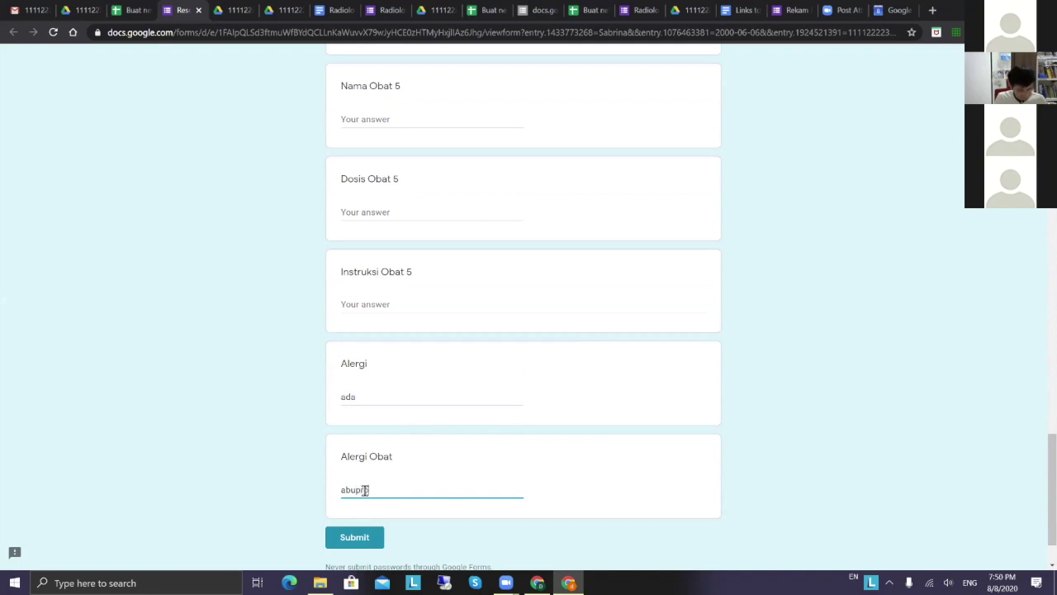
pyautogui.write('ofen')
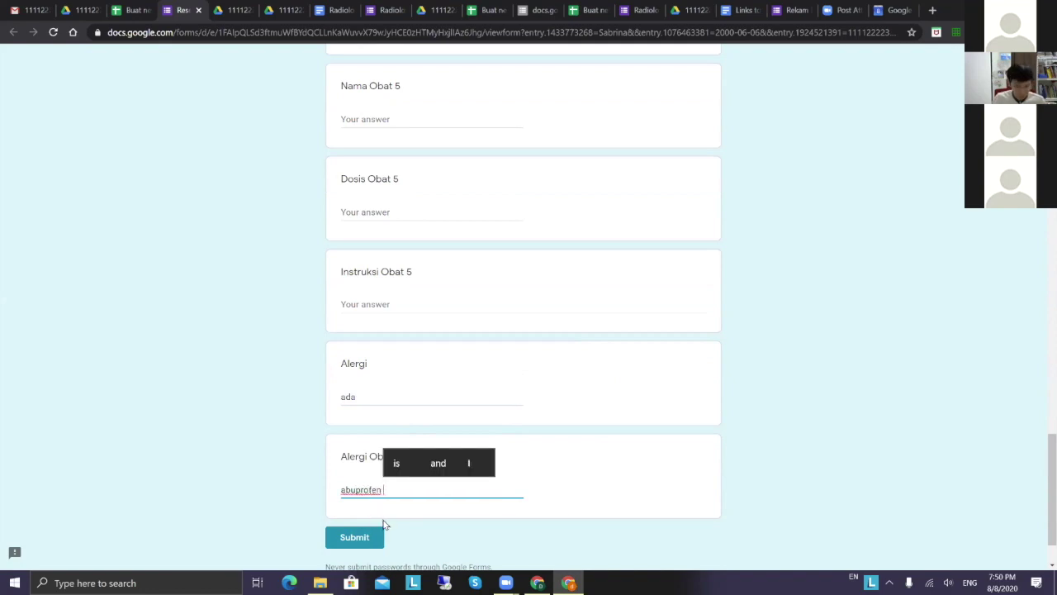
pyautogui.press('BackSpace')
pyautogui.press('BackSpace')
pyautogui.press('BackSpace')
pyautogui.press('BackSpace')
pyautogui.press('BackSpace')
pyautogui.write('ibuprofen')
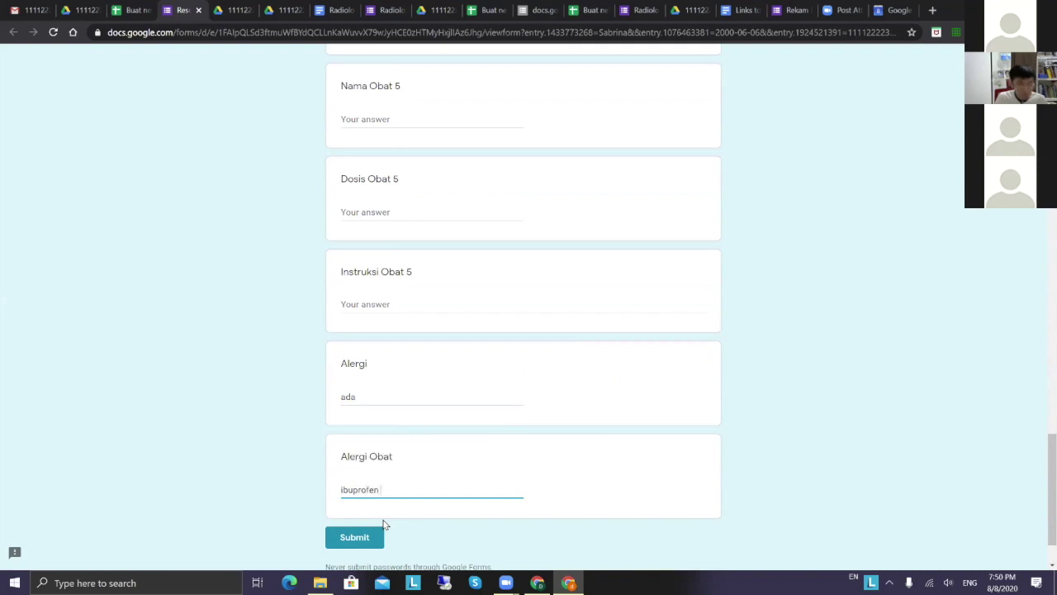
# Submit the completed Resep form and reload the doctor's Gmail inbox to check for new mail.
pyautogui.click(367, 538)
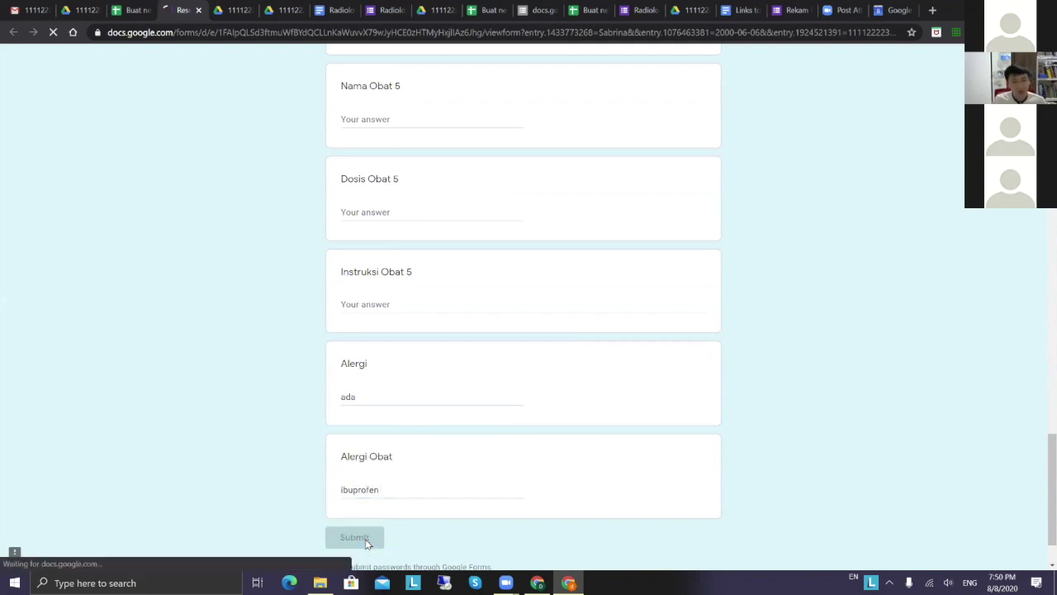
pyautogui.click(32, 11)
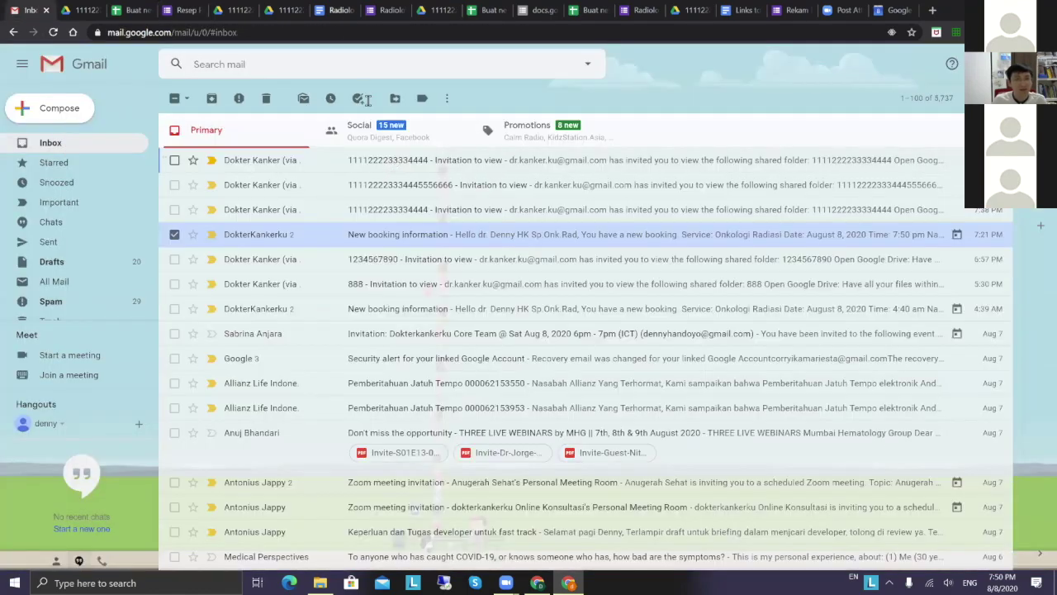
pyautogui.click(343, 27)
pyautogui.press('Return')
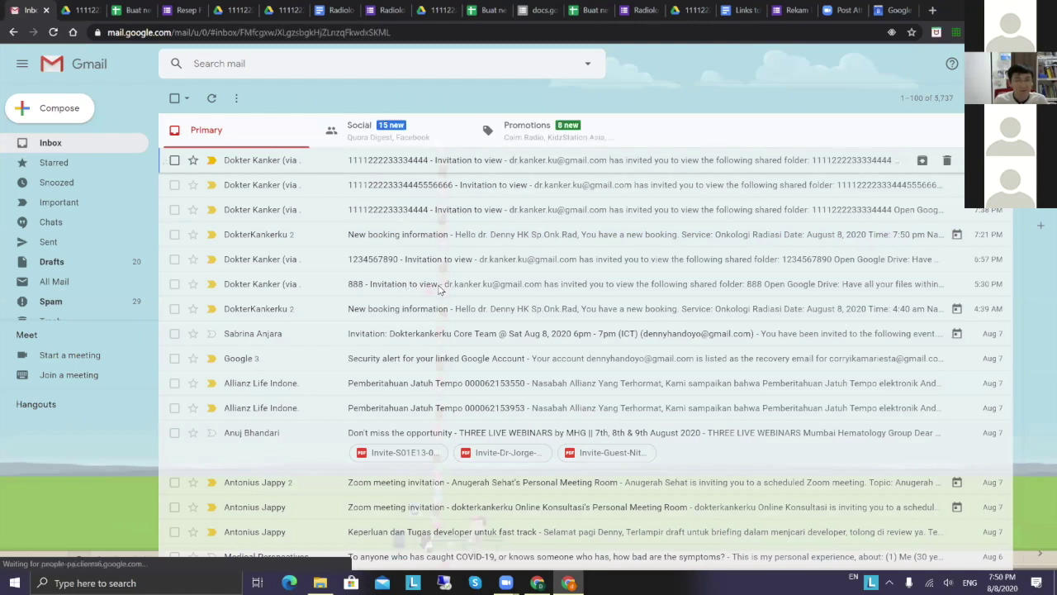
pyautogui.click(440, 290)
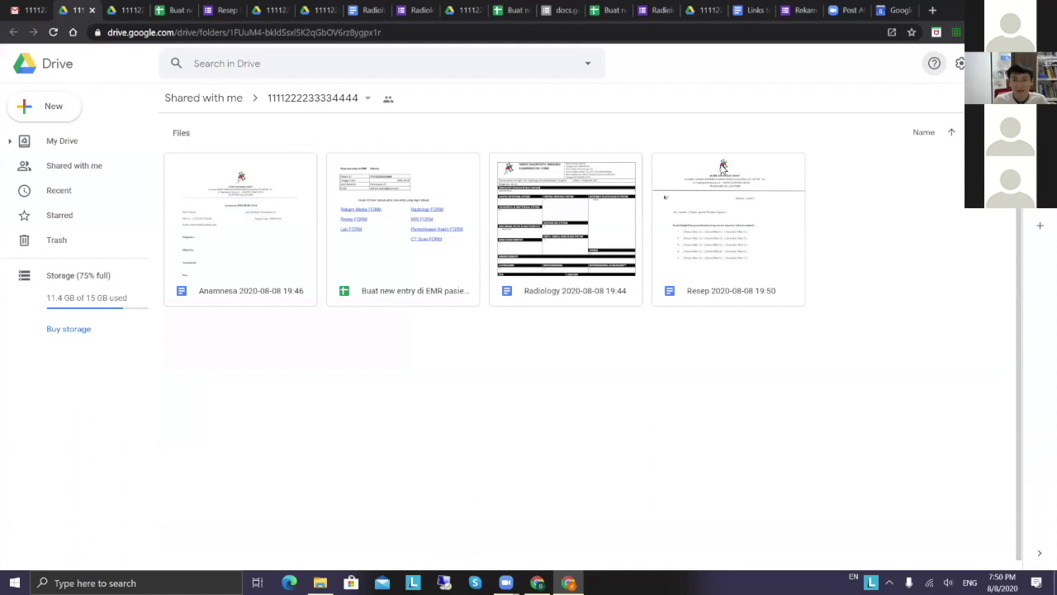
pyautogui.doubleClick(694, 248)
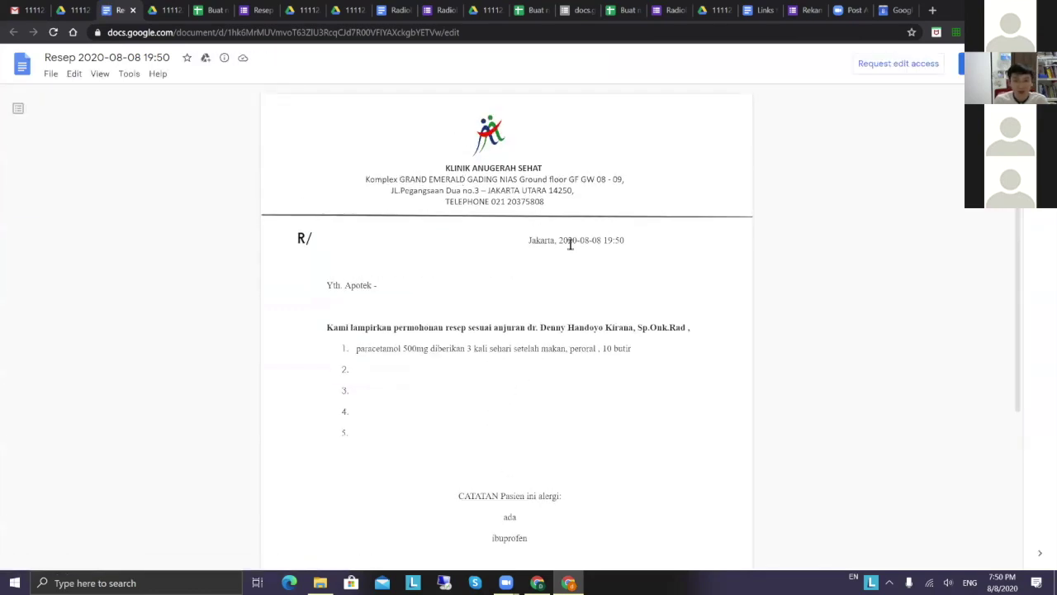
pyautogui.scroll(-1, 573, 238)
pyautogui.scroll(-1, 577, 231)
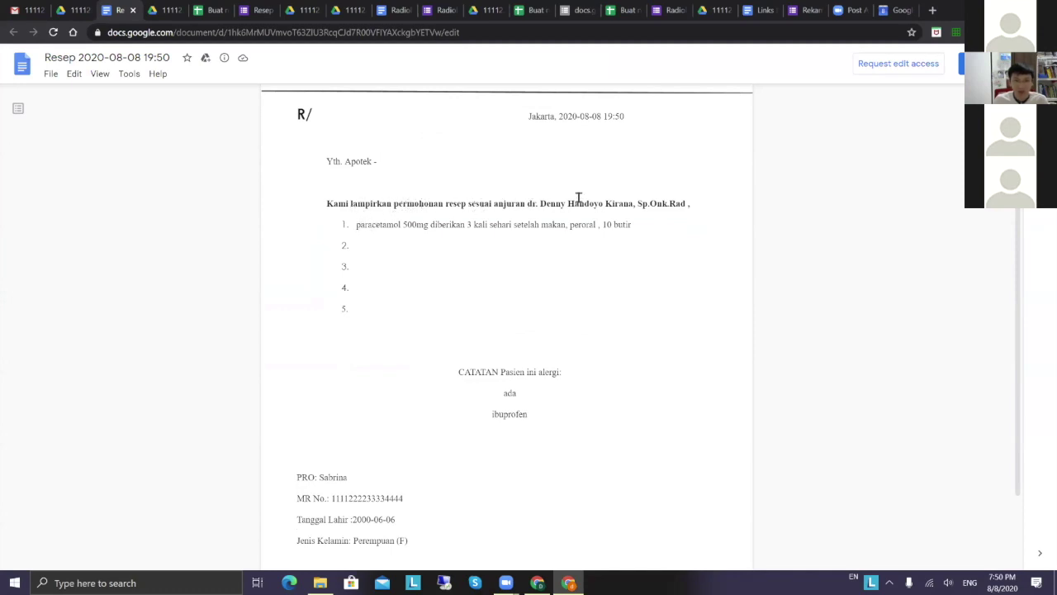
# Examine the prescribing doctor, medicine 1 line, allergy note and patient details in the Resep document.
pyautogui.moveTo(534, 202); pyautogui.dragTo(702, 204)
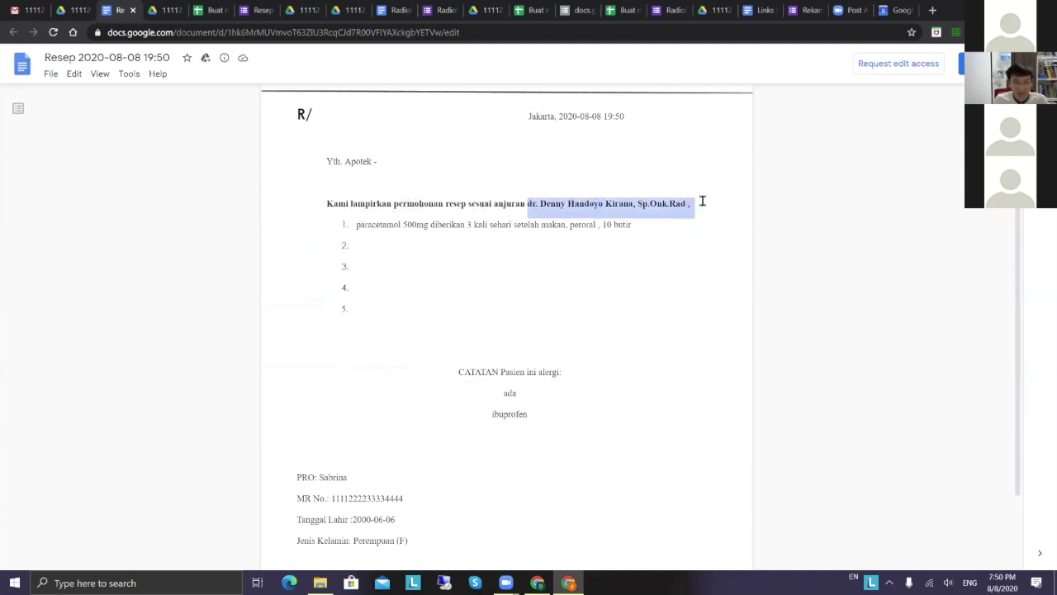
pyautogui.moveTo(356, 223); pyautogui.dragTo(654, 220)
pyautogui.click(659, 319)
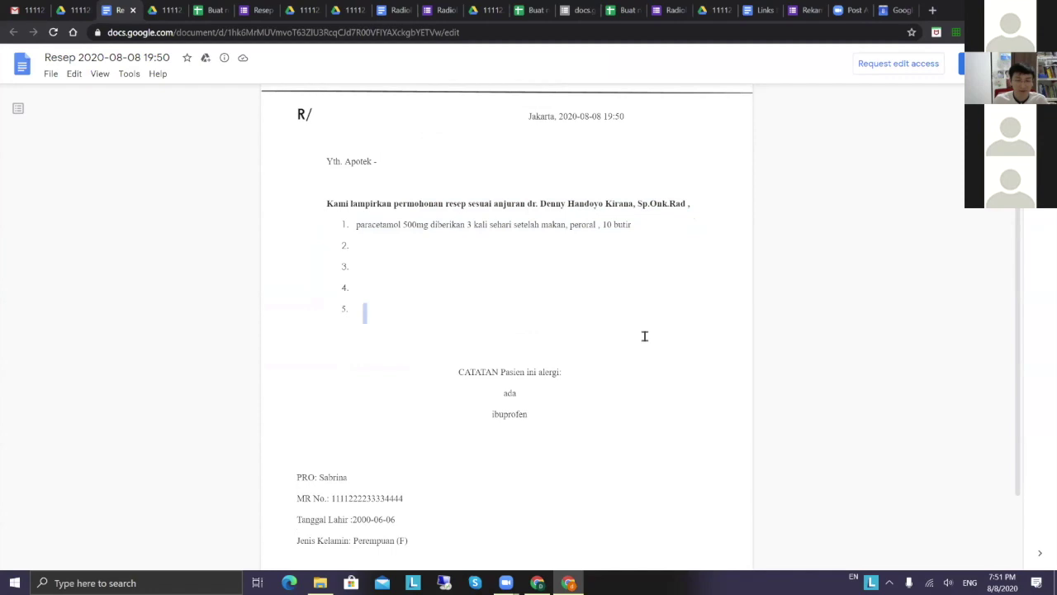
pyautogui.scroll(-1, 620, 337)
pyautogui.doubleClick(460, 311)
pyautogui.moveTo(505, 307); pyautogui.dragTo(557, 307)
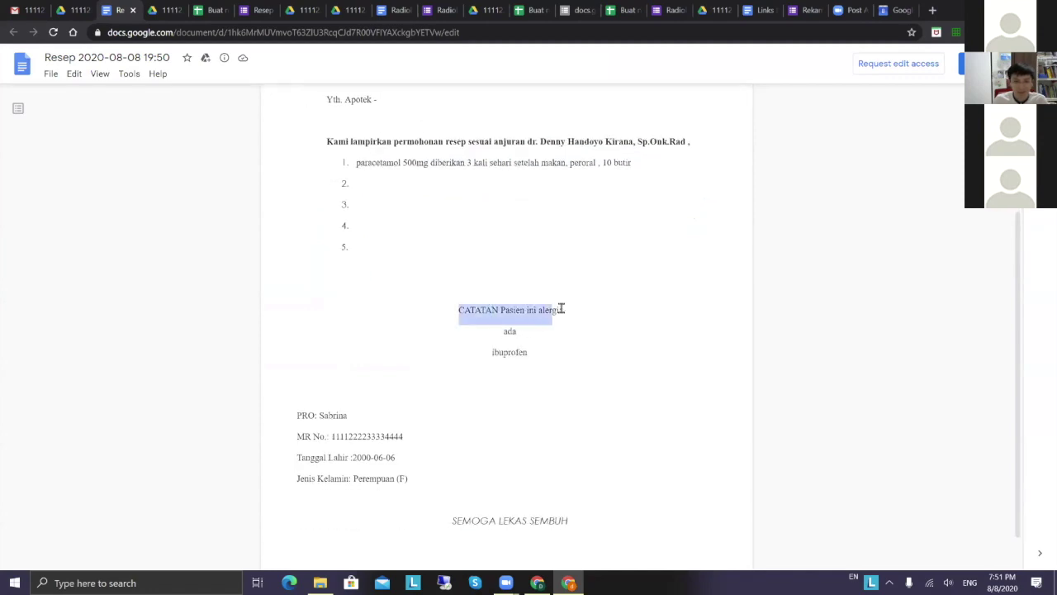
pyautogui.click(514, 334)
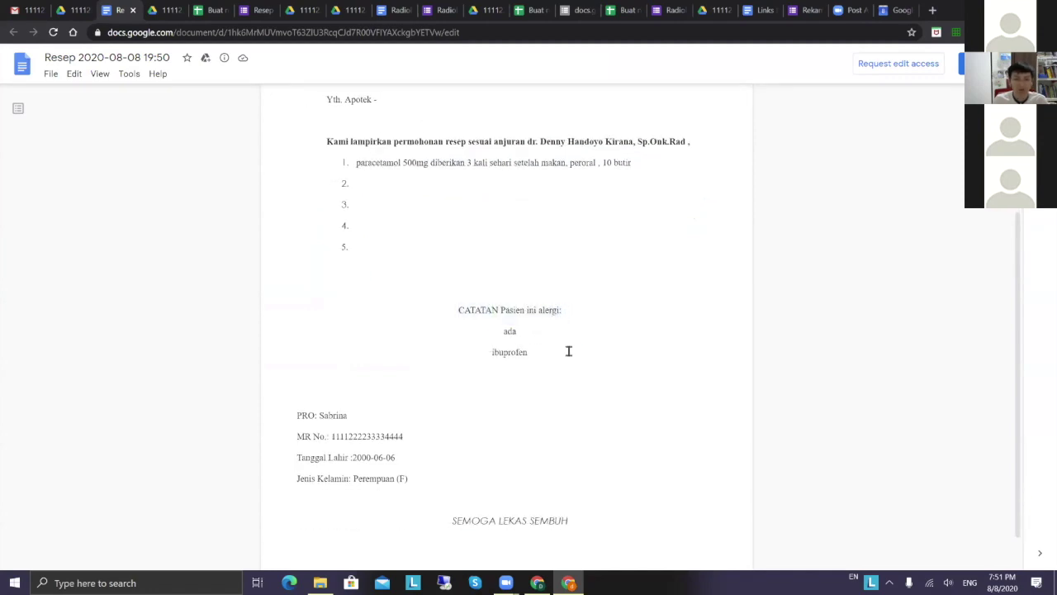
pyautogui.scroll(-1, 573, 356)
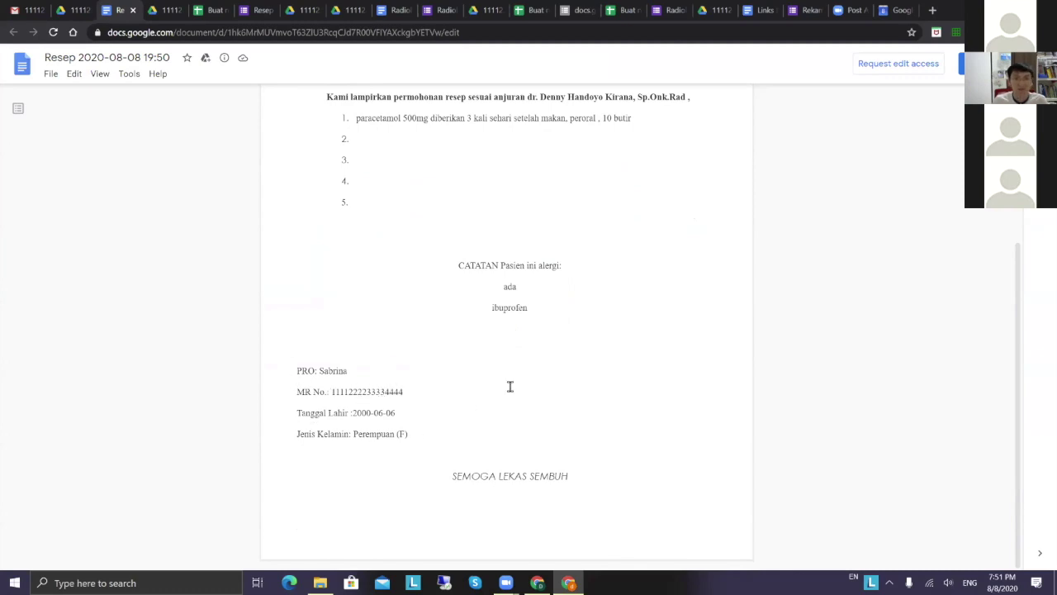
pyautogui.scroll(4, 510, 383)
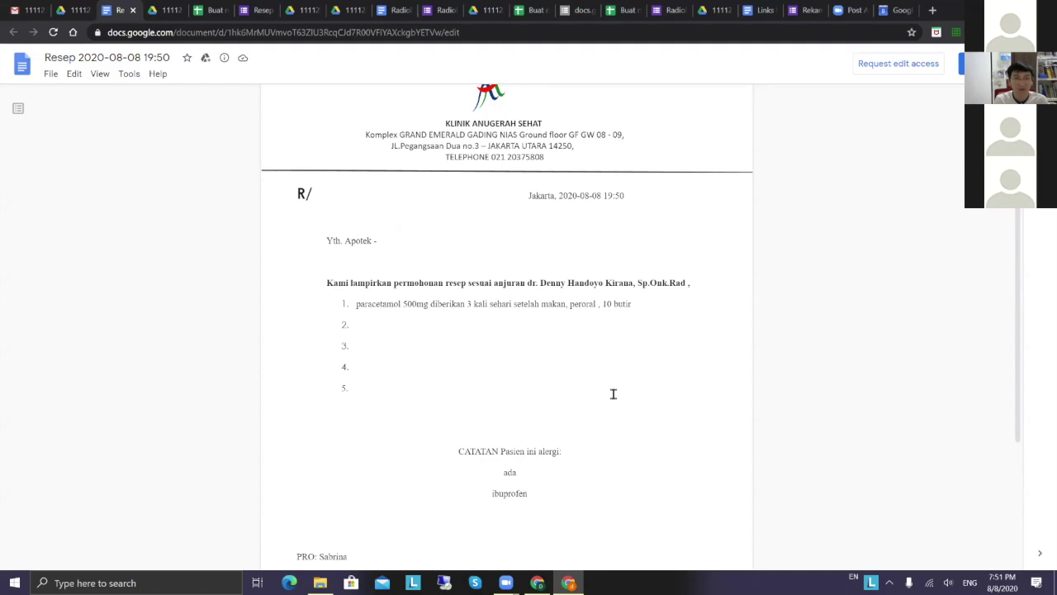
pyautogui.scroll(-1, 611, 337)
pyautogui.hotkey('ctrl', '-')
pyautogui.hotkey('ctrl', '-')
pyautogui.hotkey('ctrl', '-')
pyautogui.hotkey('ctrl', '-')
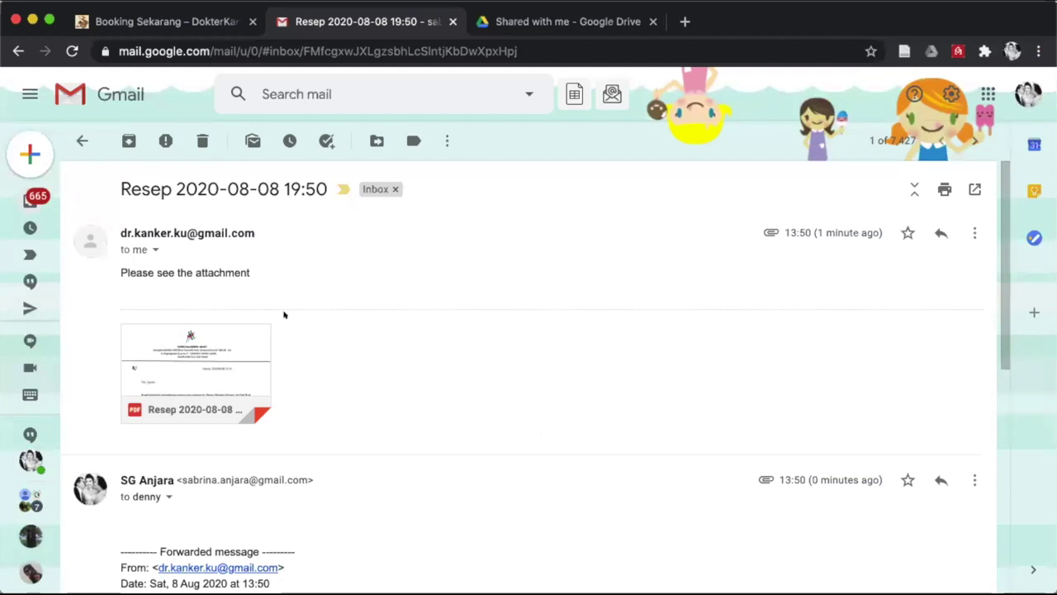
pyautogui.click(209, 347)
pyautogui.scroll(-2, 784, 412)
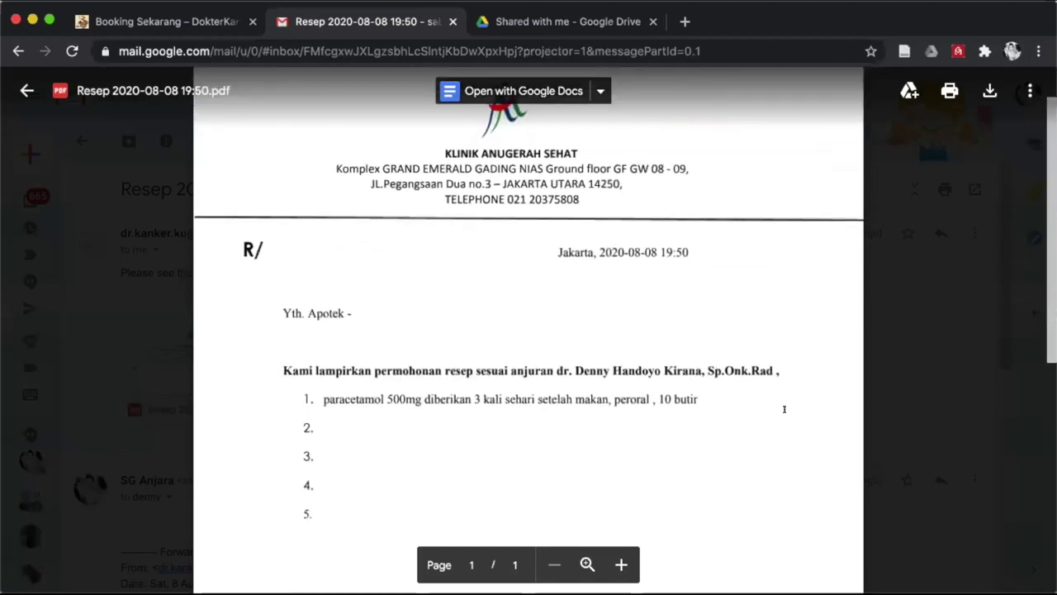
pyautogui.scroll(-3, 784, 409)
pyautogui.scroll(3, 785, 409)
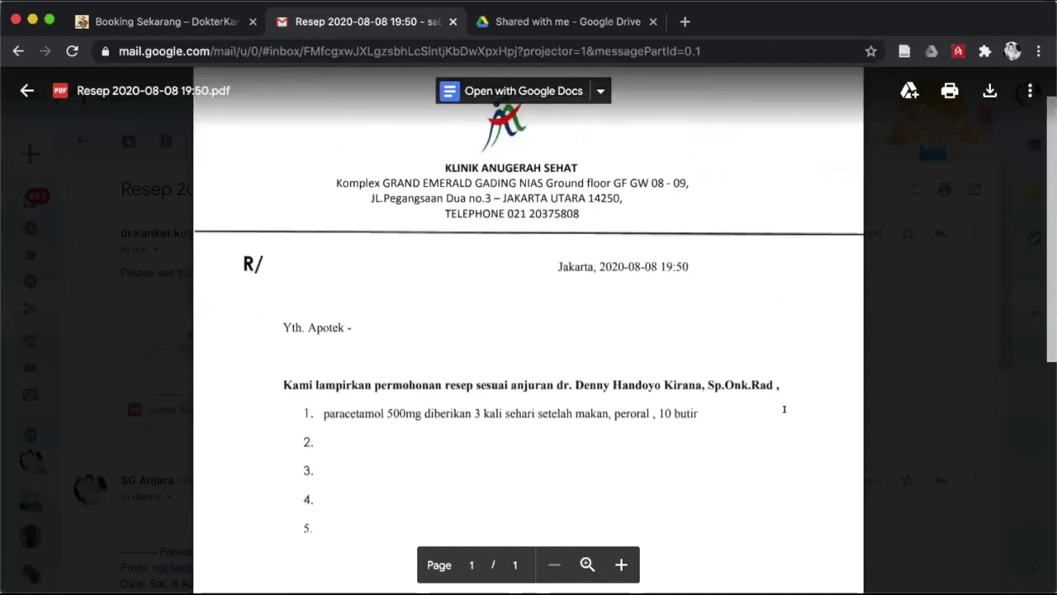
pyautogui.scroll(2, 784, 409)
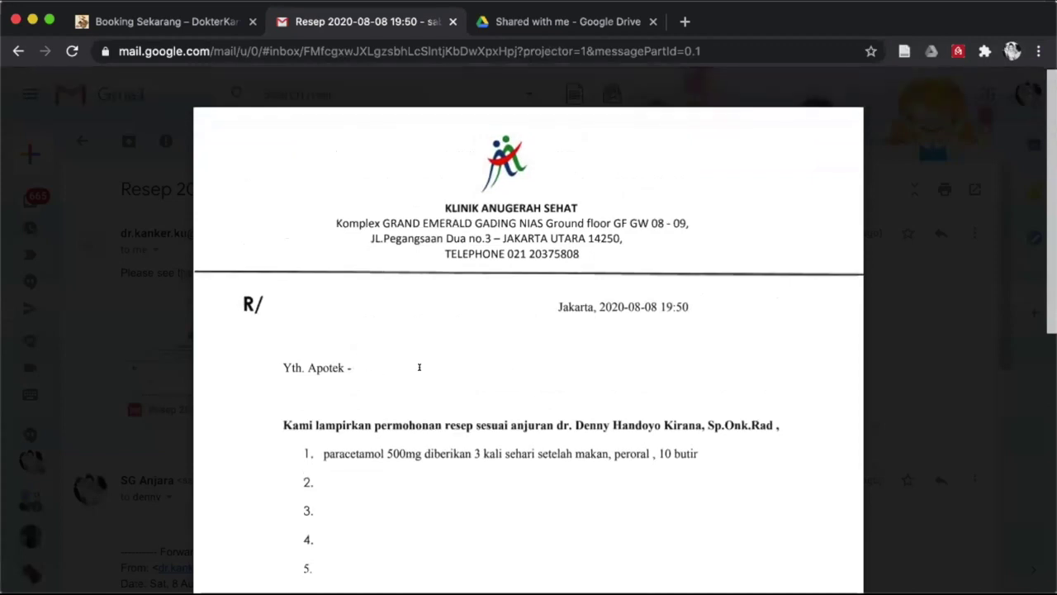
pyautogui.scroll(-1, 486, 368)
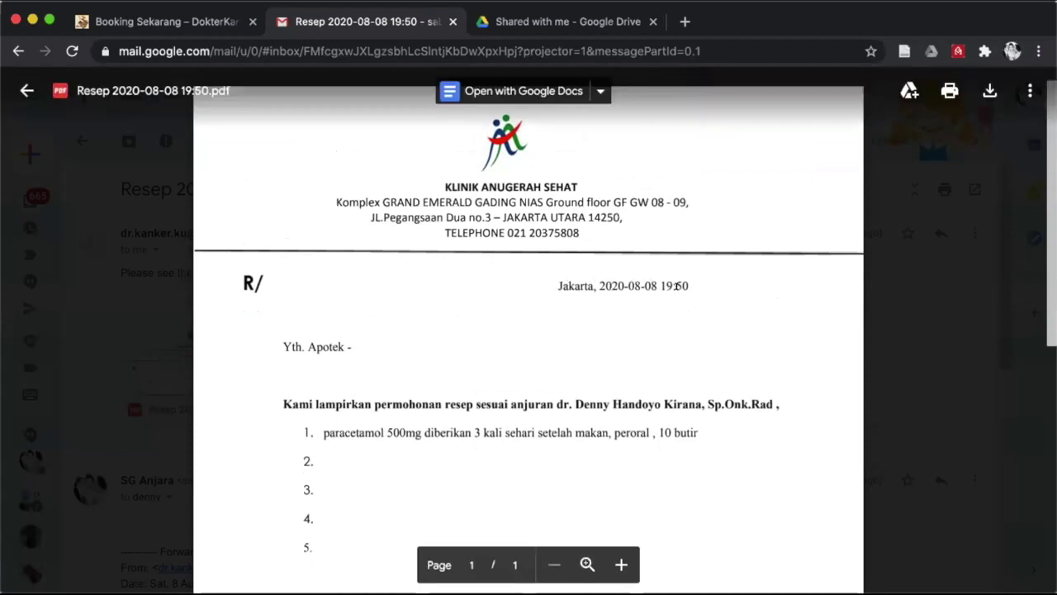
pyautogui.scroll(-3, 676, 344)
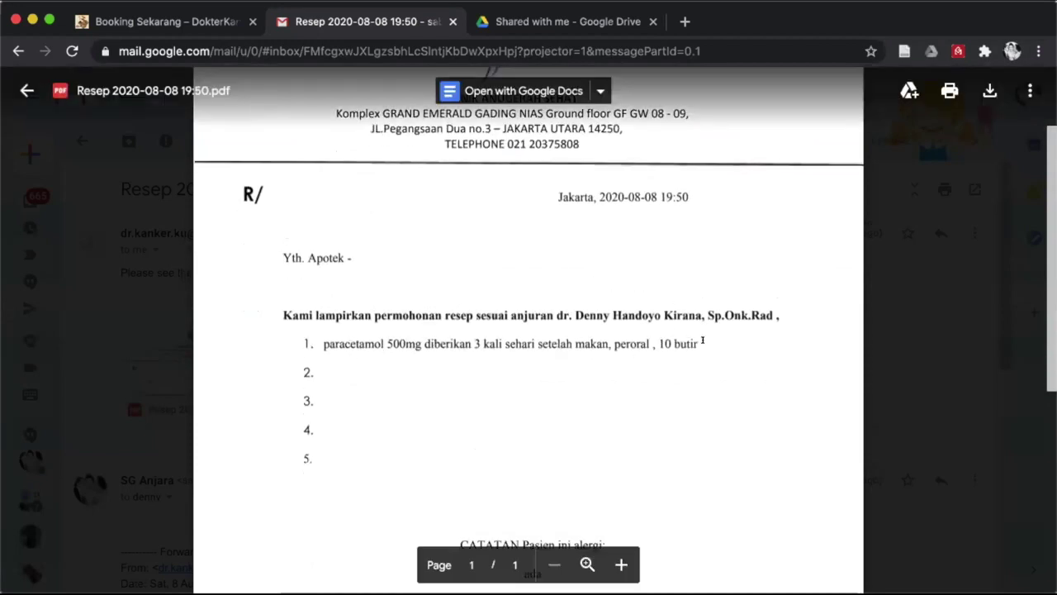
pyautogui.scroll(-5, 556, 421)
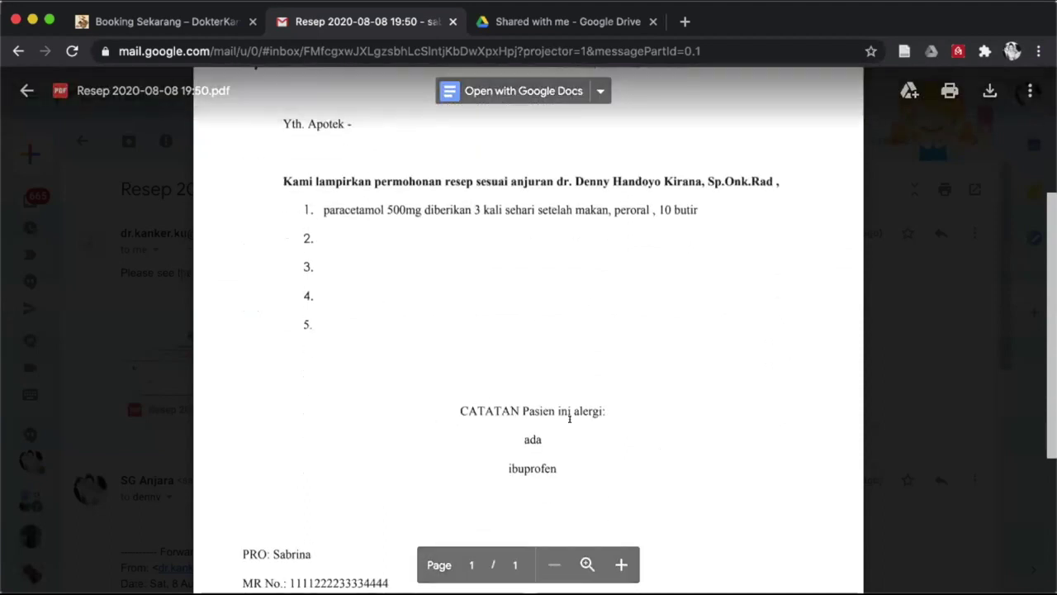
pyautogui.scroll(-5, 568, 461)
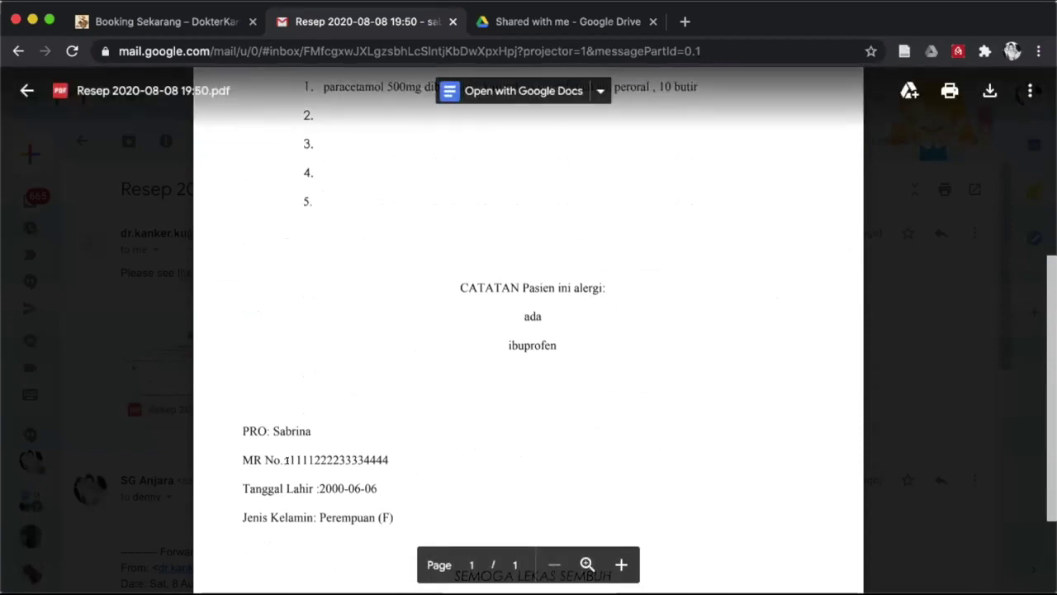
pyautogui.scroll(-2, 404, 448)
pyautogui.scroll(10, 405, 448)
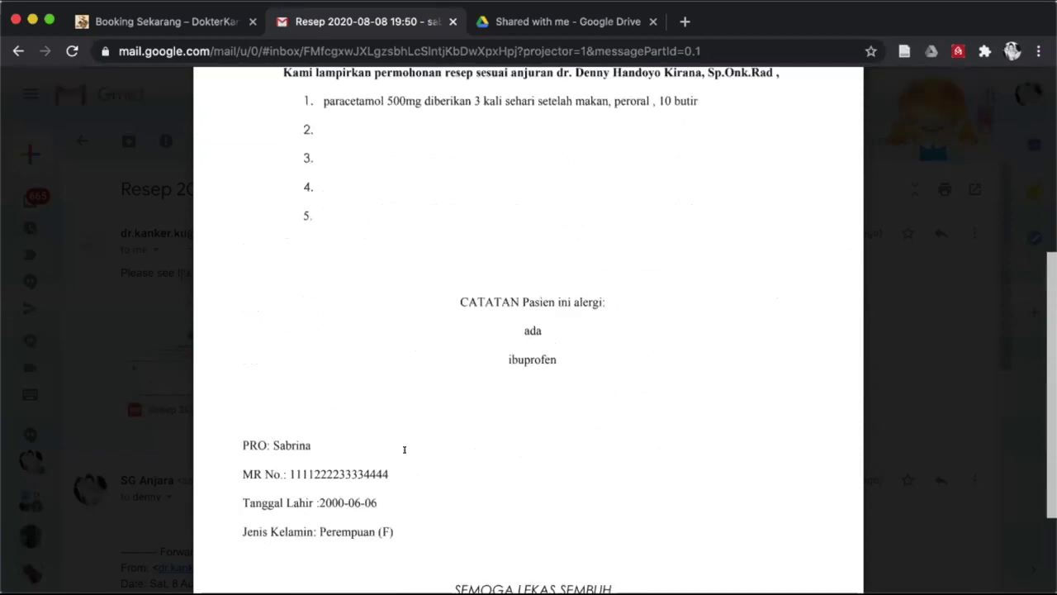